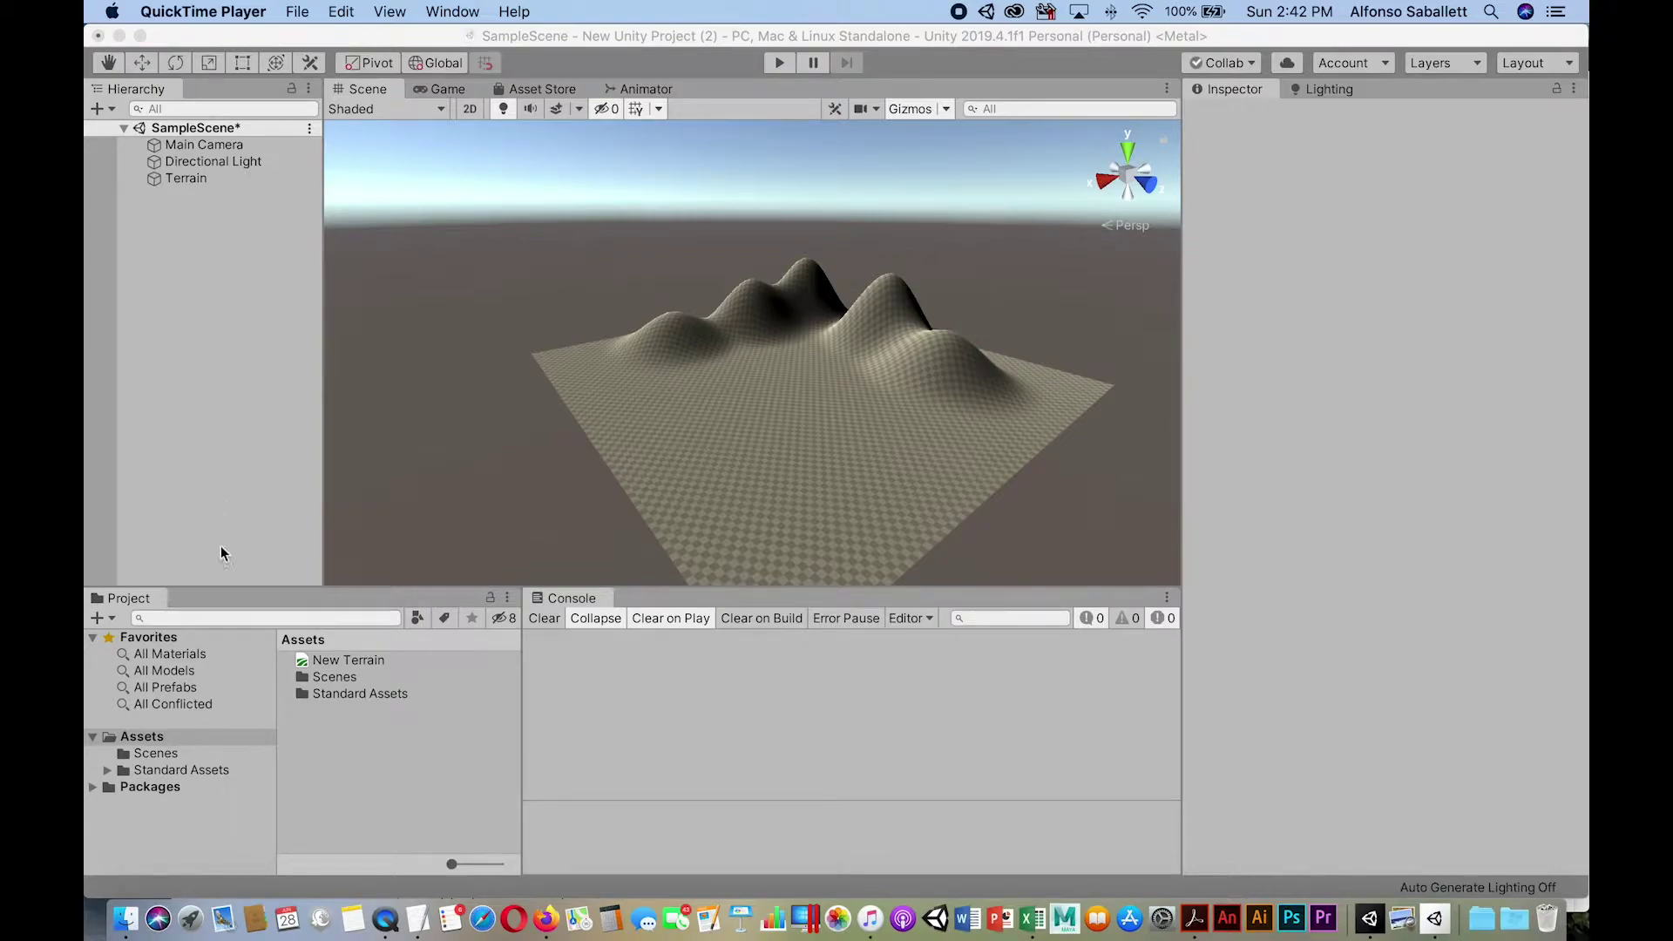
- Look at the Asset Store page as the source of Standard Assets and return to the scene view
{"action": "left_click", "coordinate": [314, 695]}
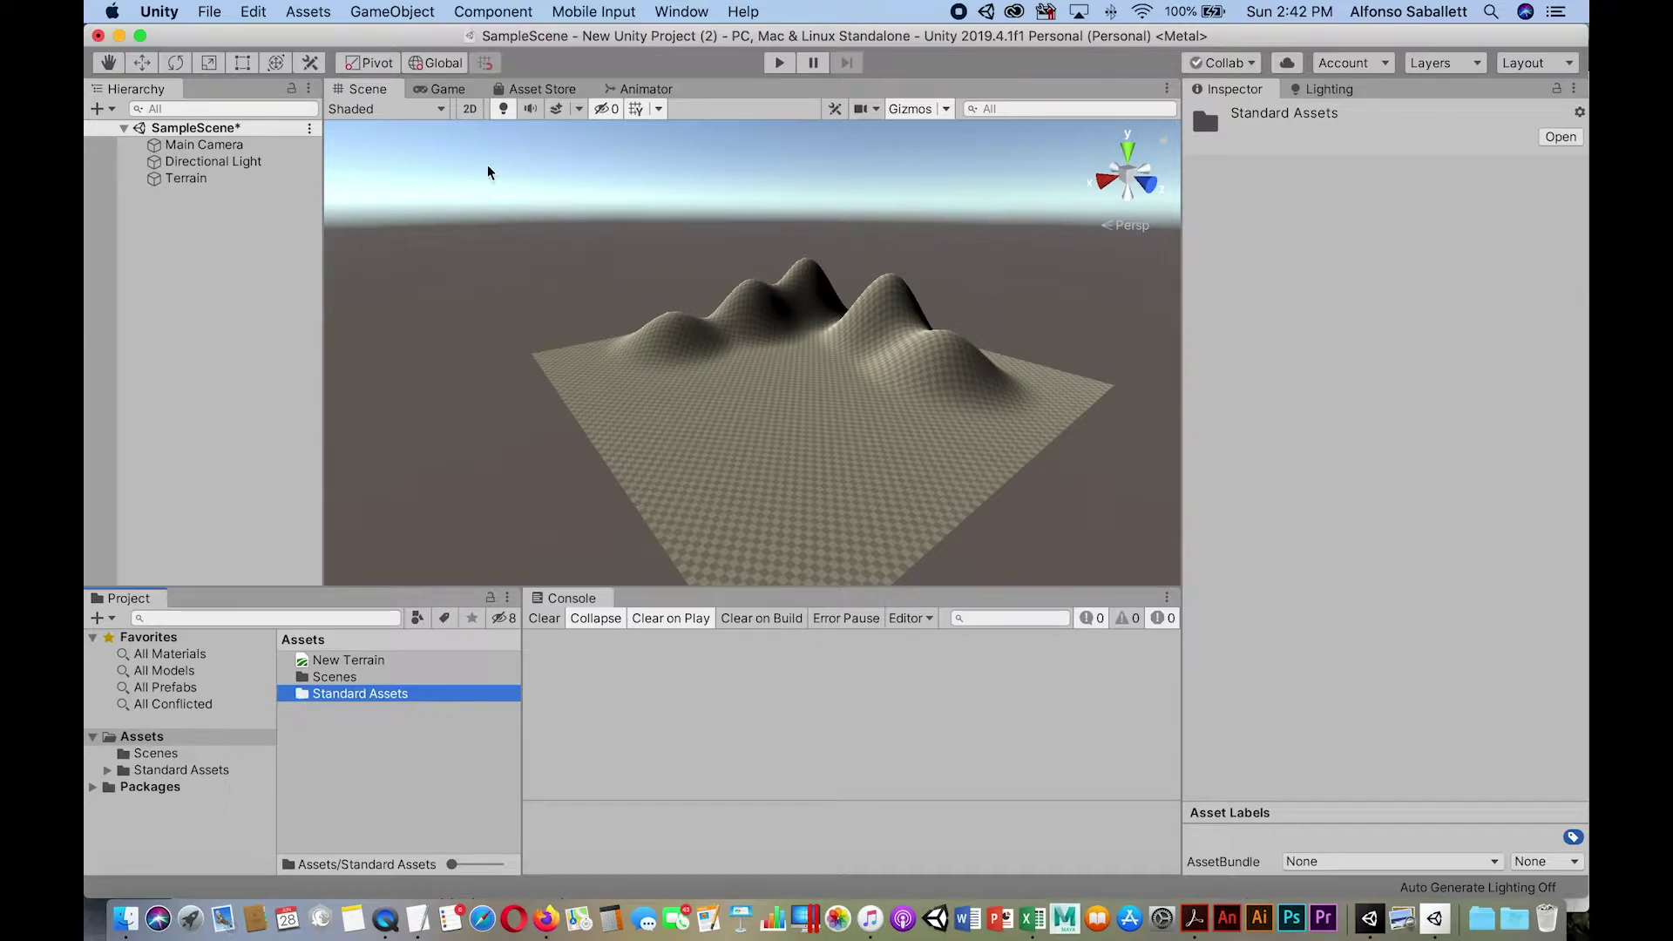
{"action": "left_click", "coordinate": [539, 90]}
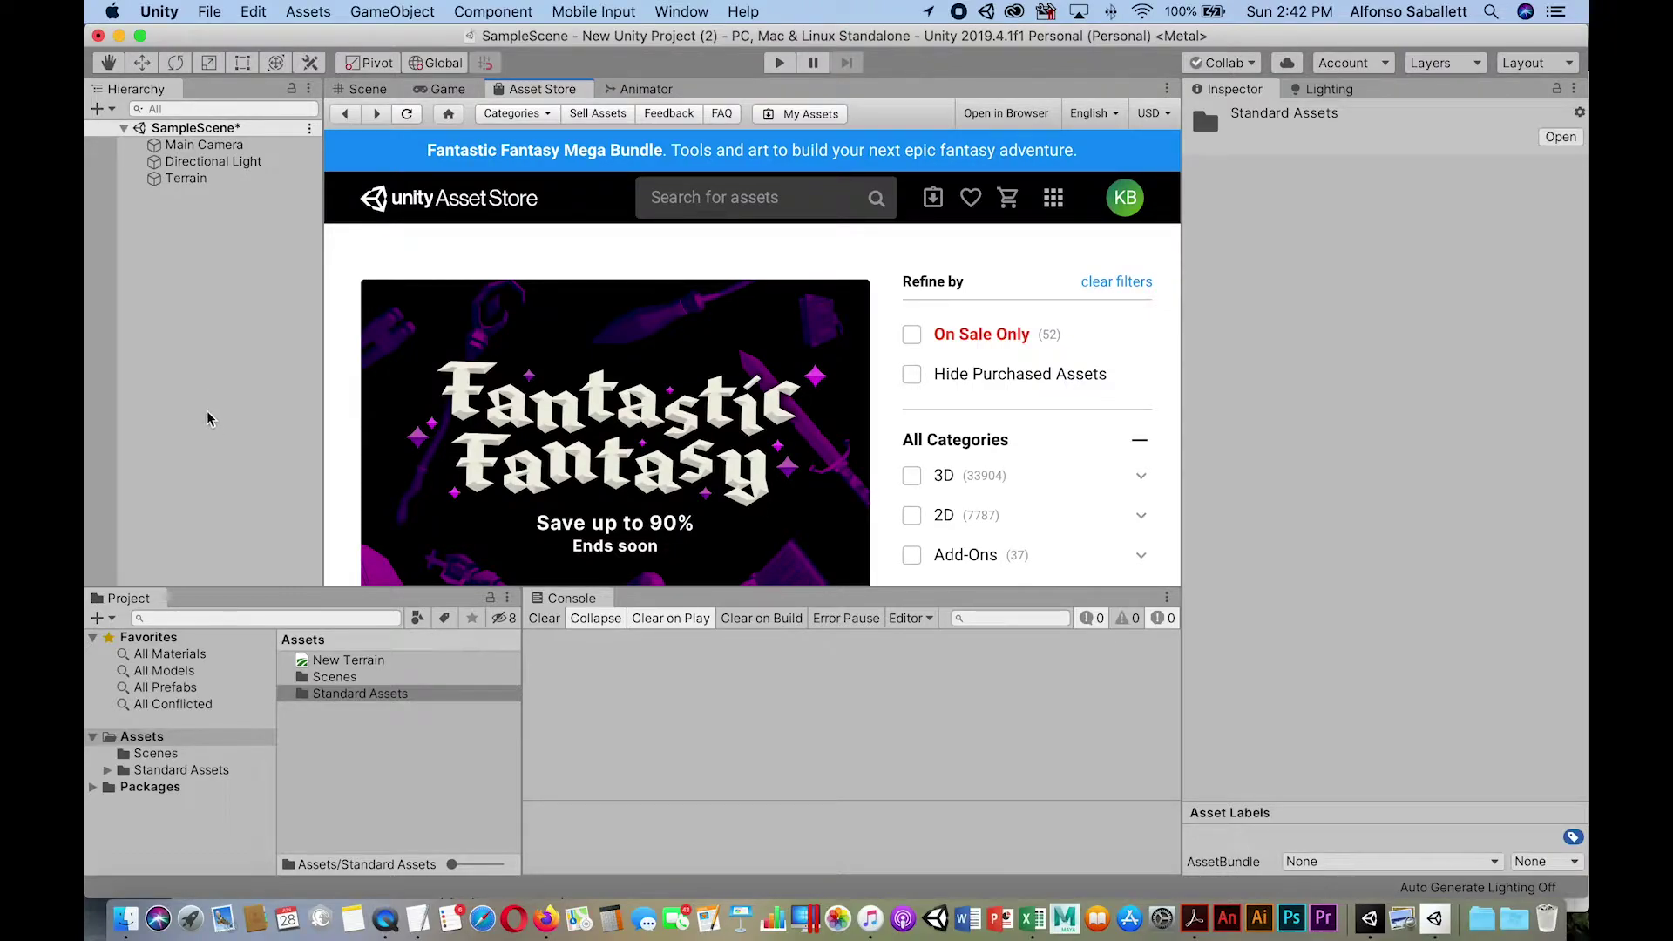
{"action": "left_click", "coordinate": [193, 314]}
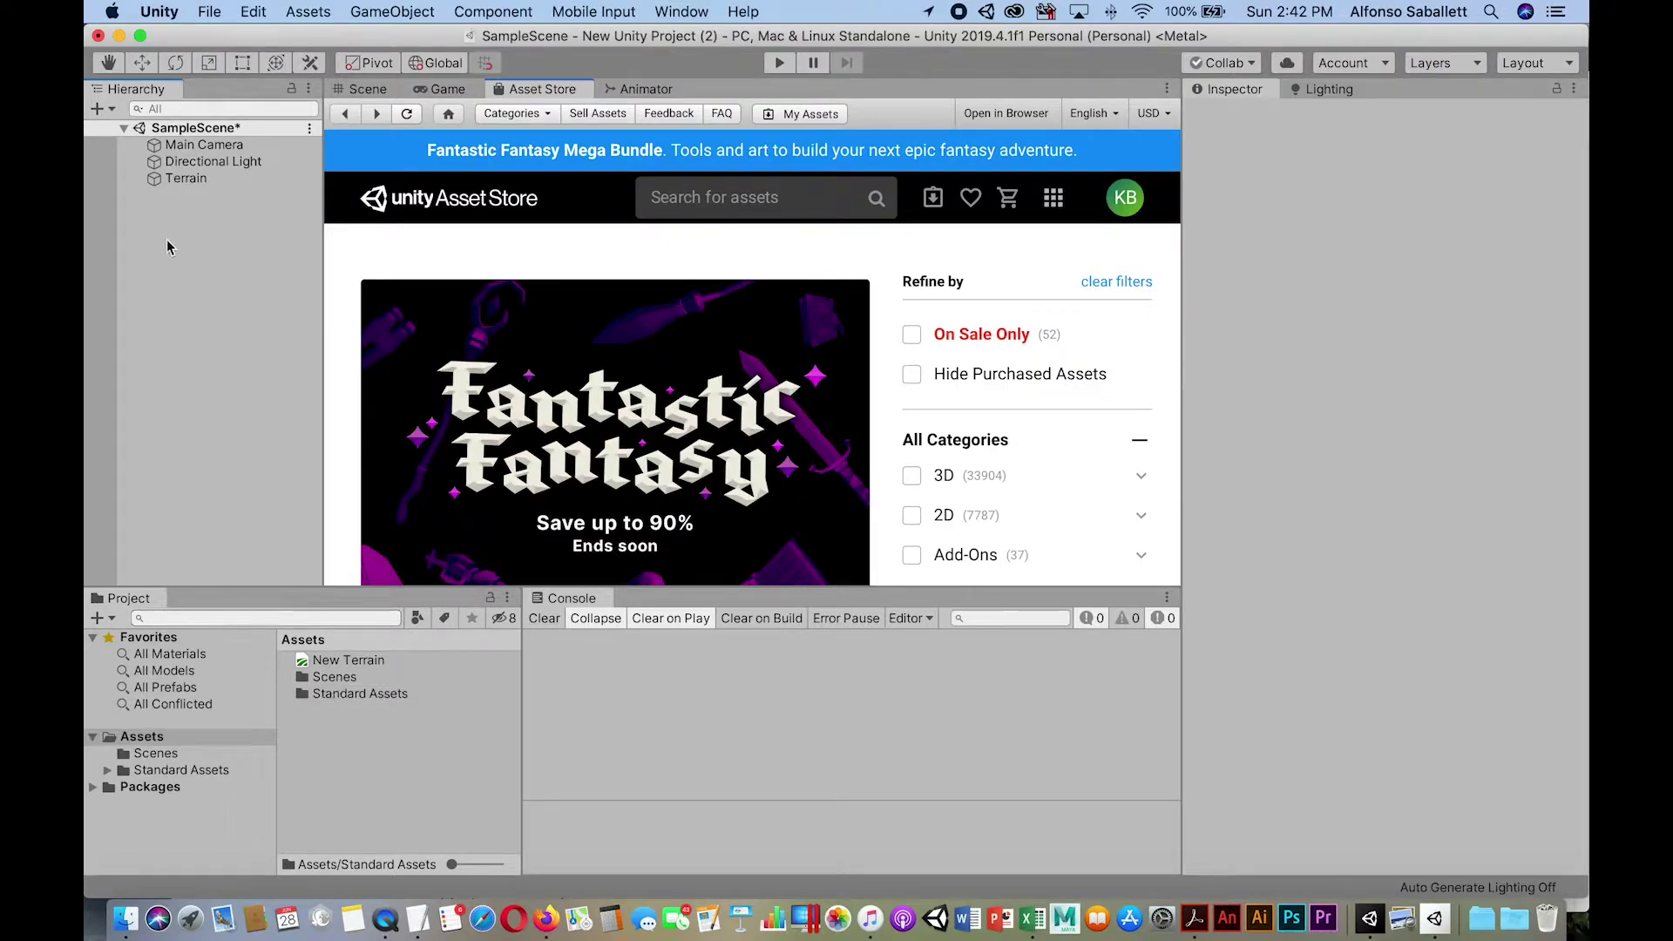
{"action": "left_click", "coordinate": [382, 90]}
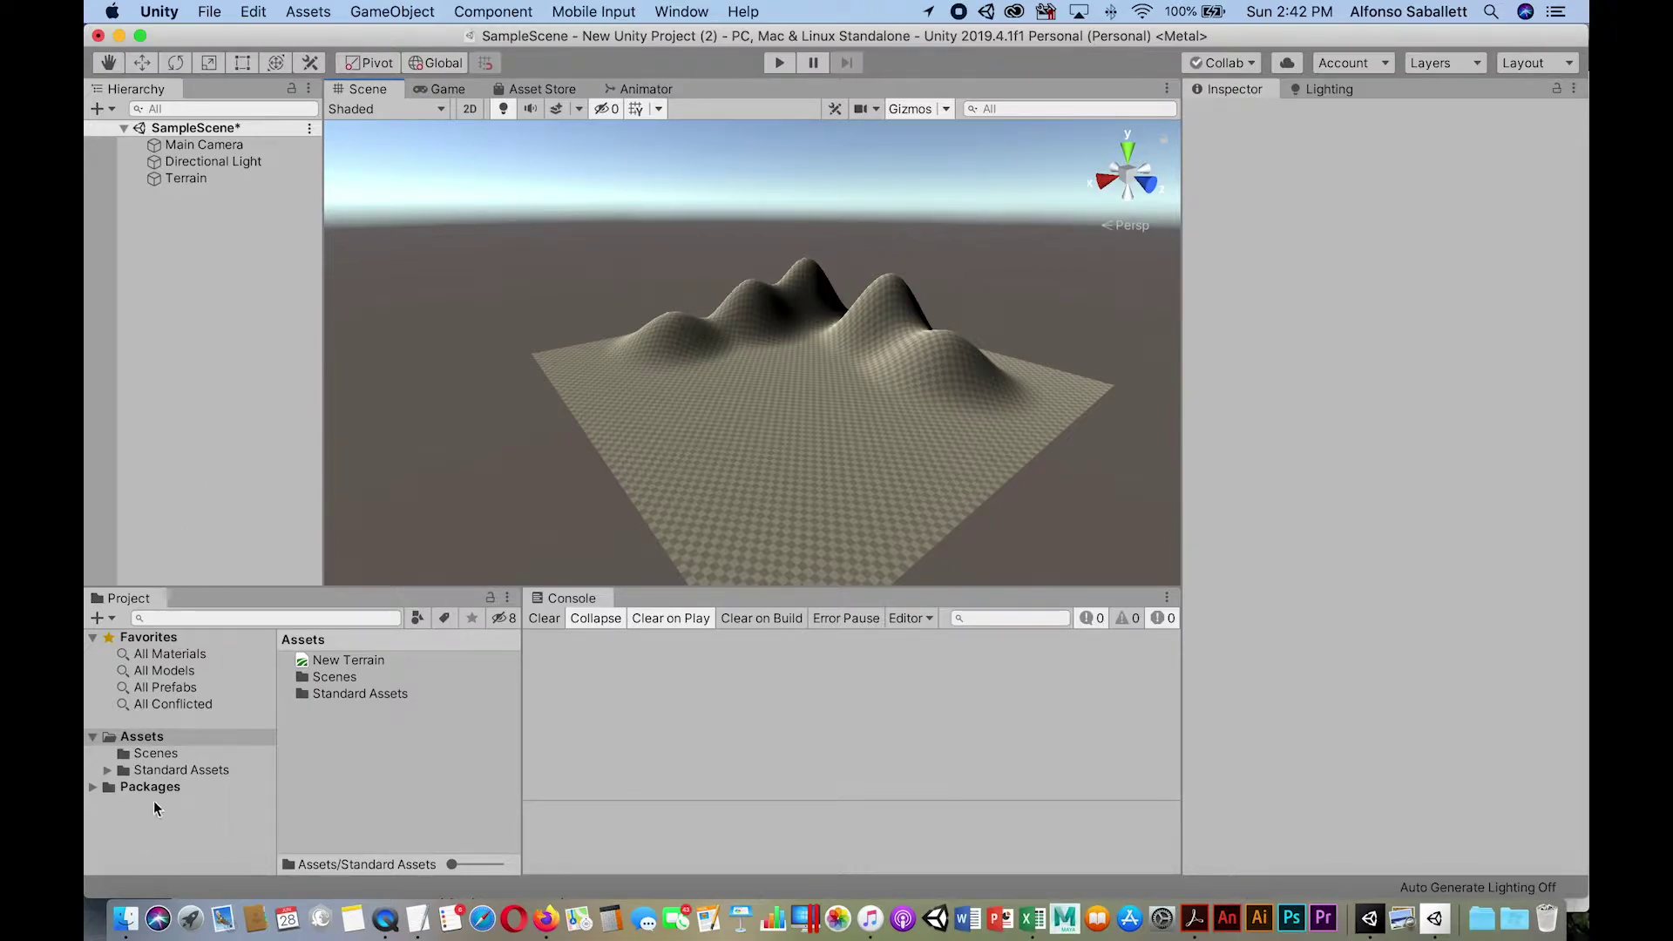
- Open the Prefabs folder of the first-person character within the Characters folder of Standard Assets
{"action": "left_click", "coordinate": [106, 770]}
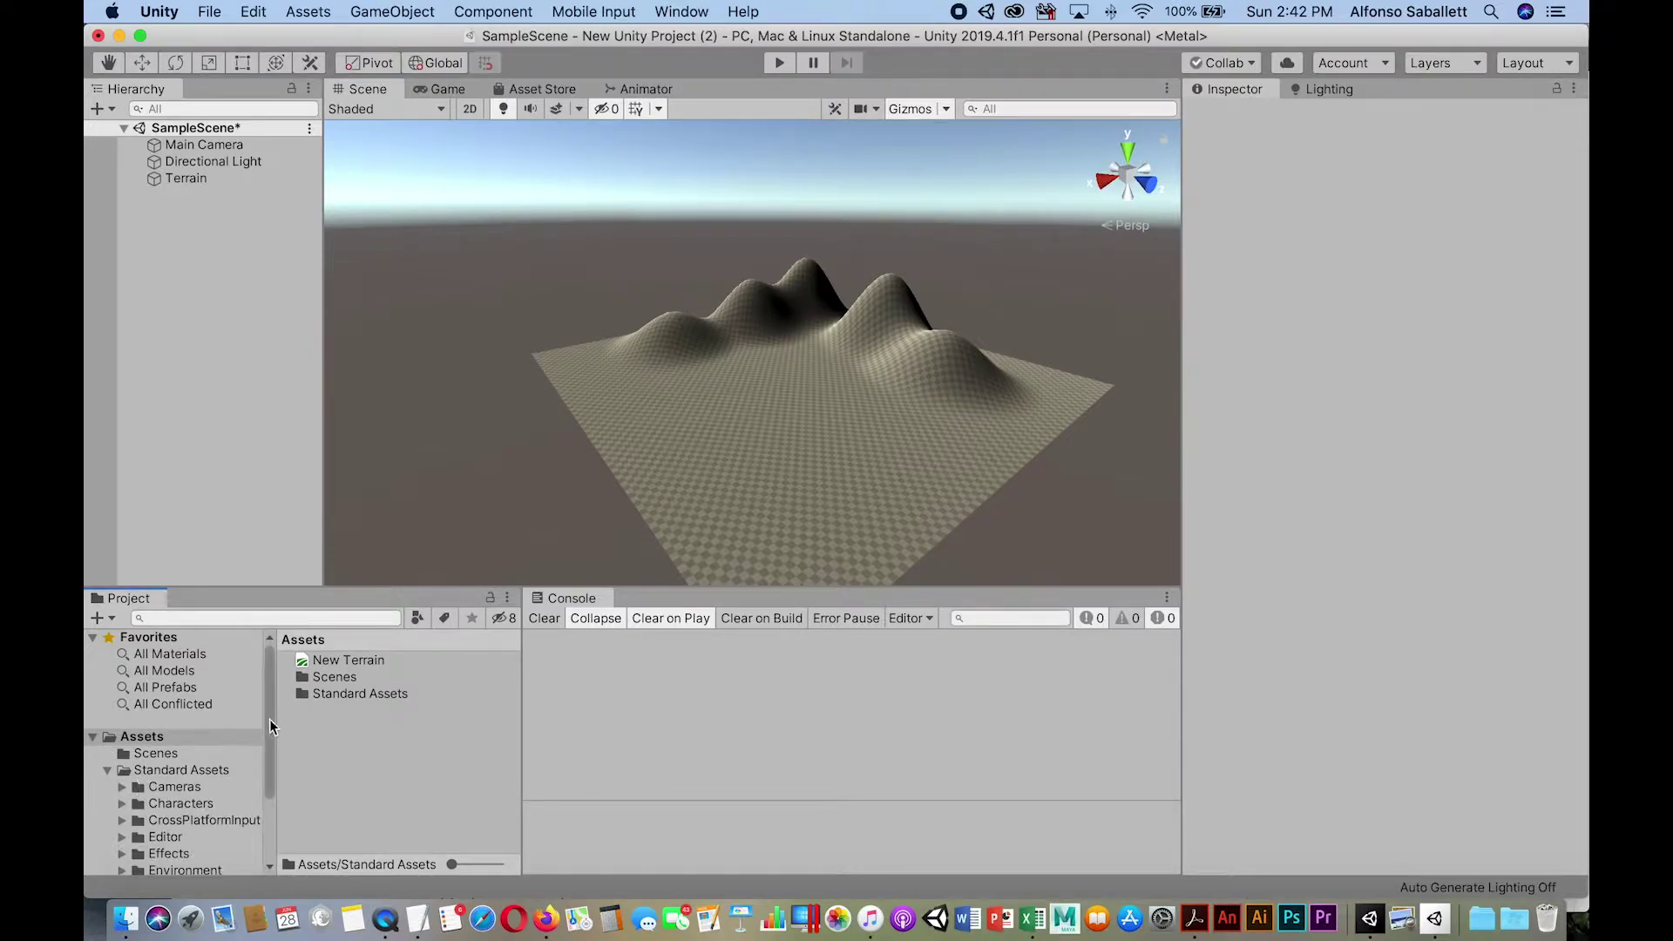
{"action": "left_click_drag", "start_coordinate": [272, 720], "coordinate": [285, 795]}
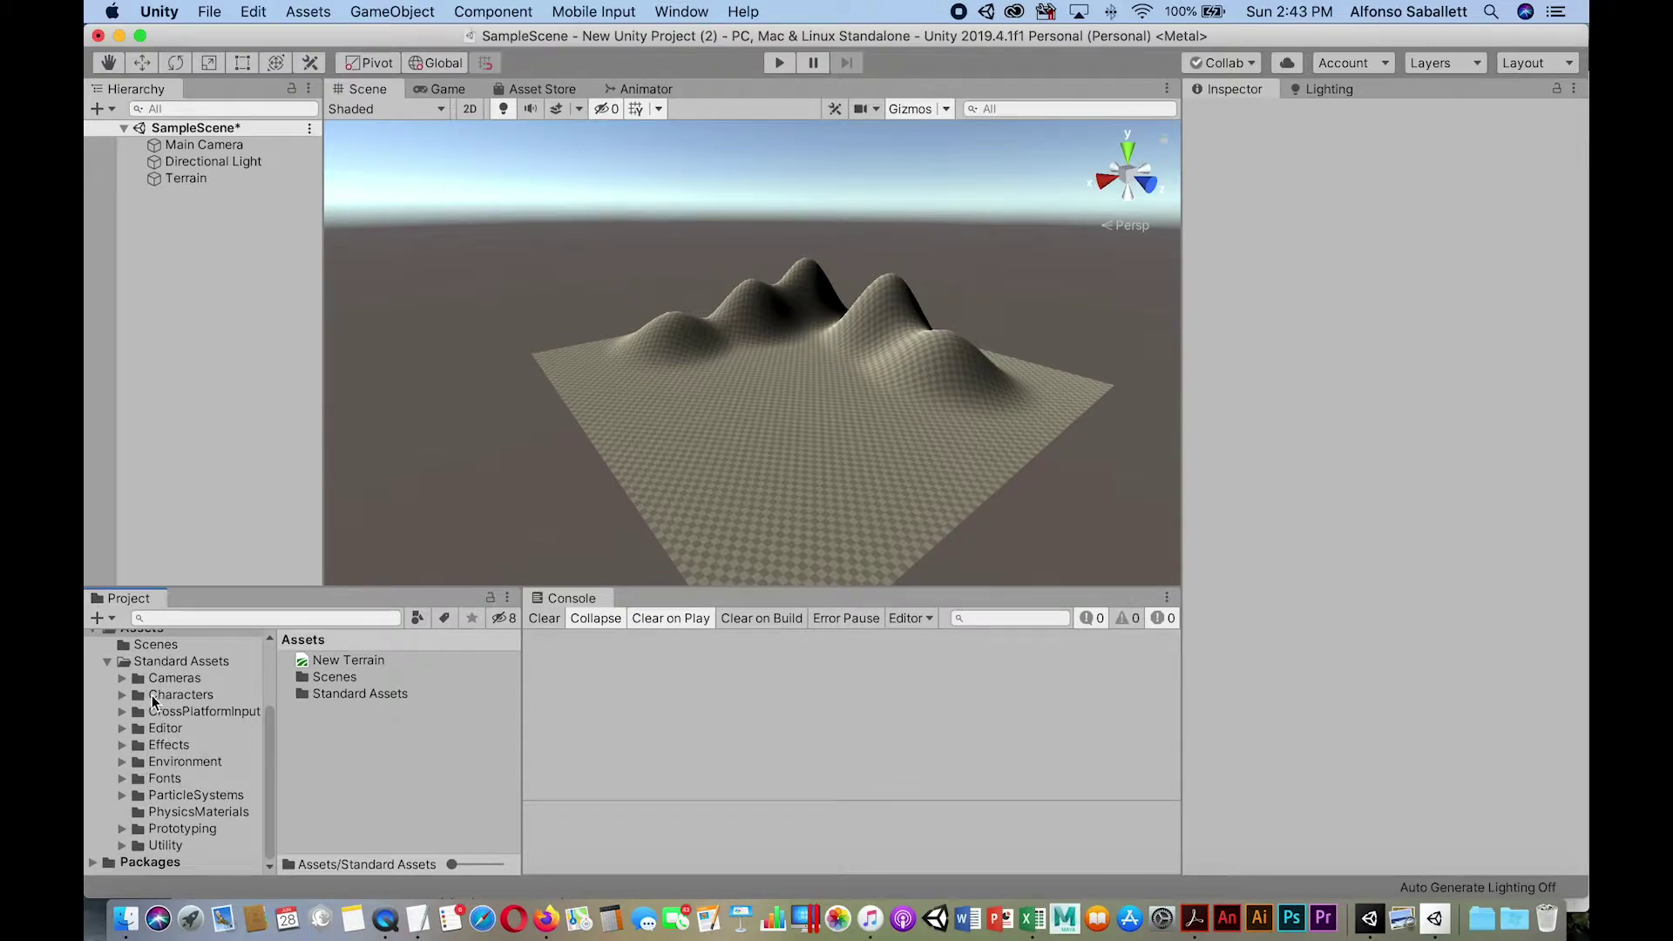
{"action": "left_click", "coordinate": [120, 695]}
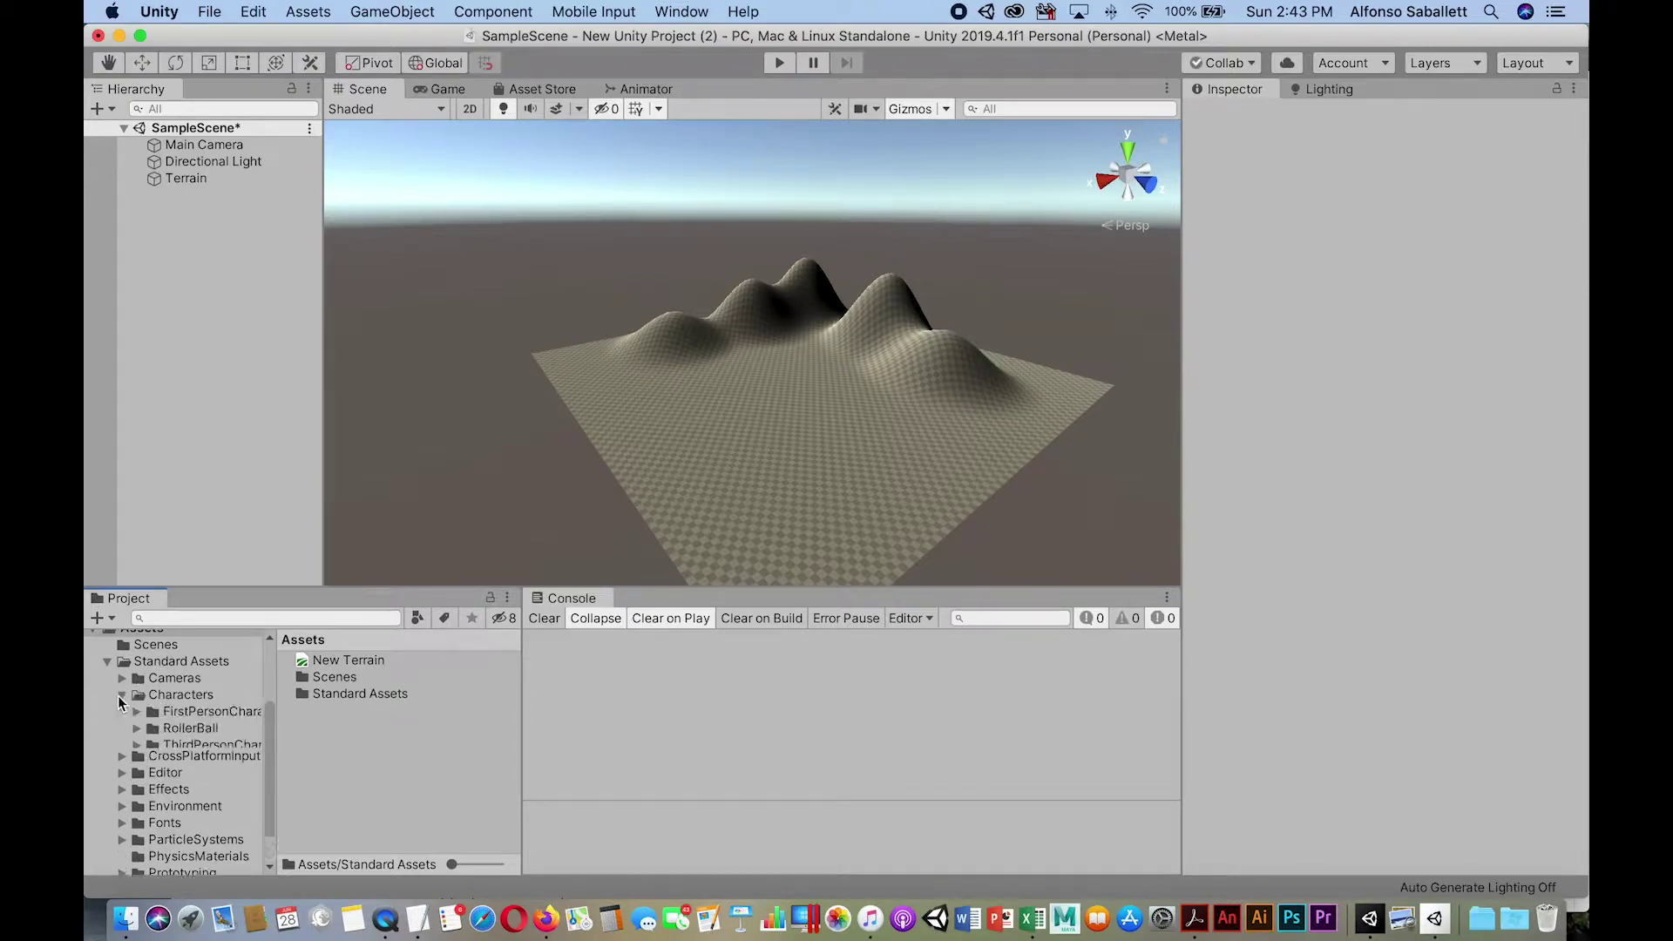
{"action": "left_click", "coordinate": [155, 713]}
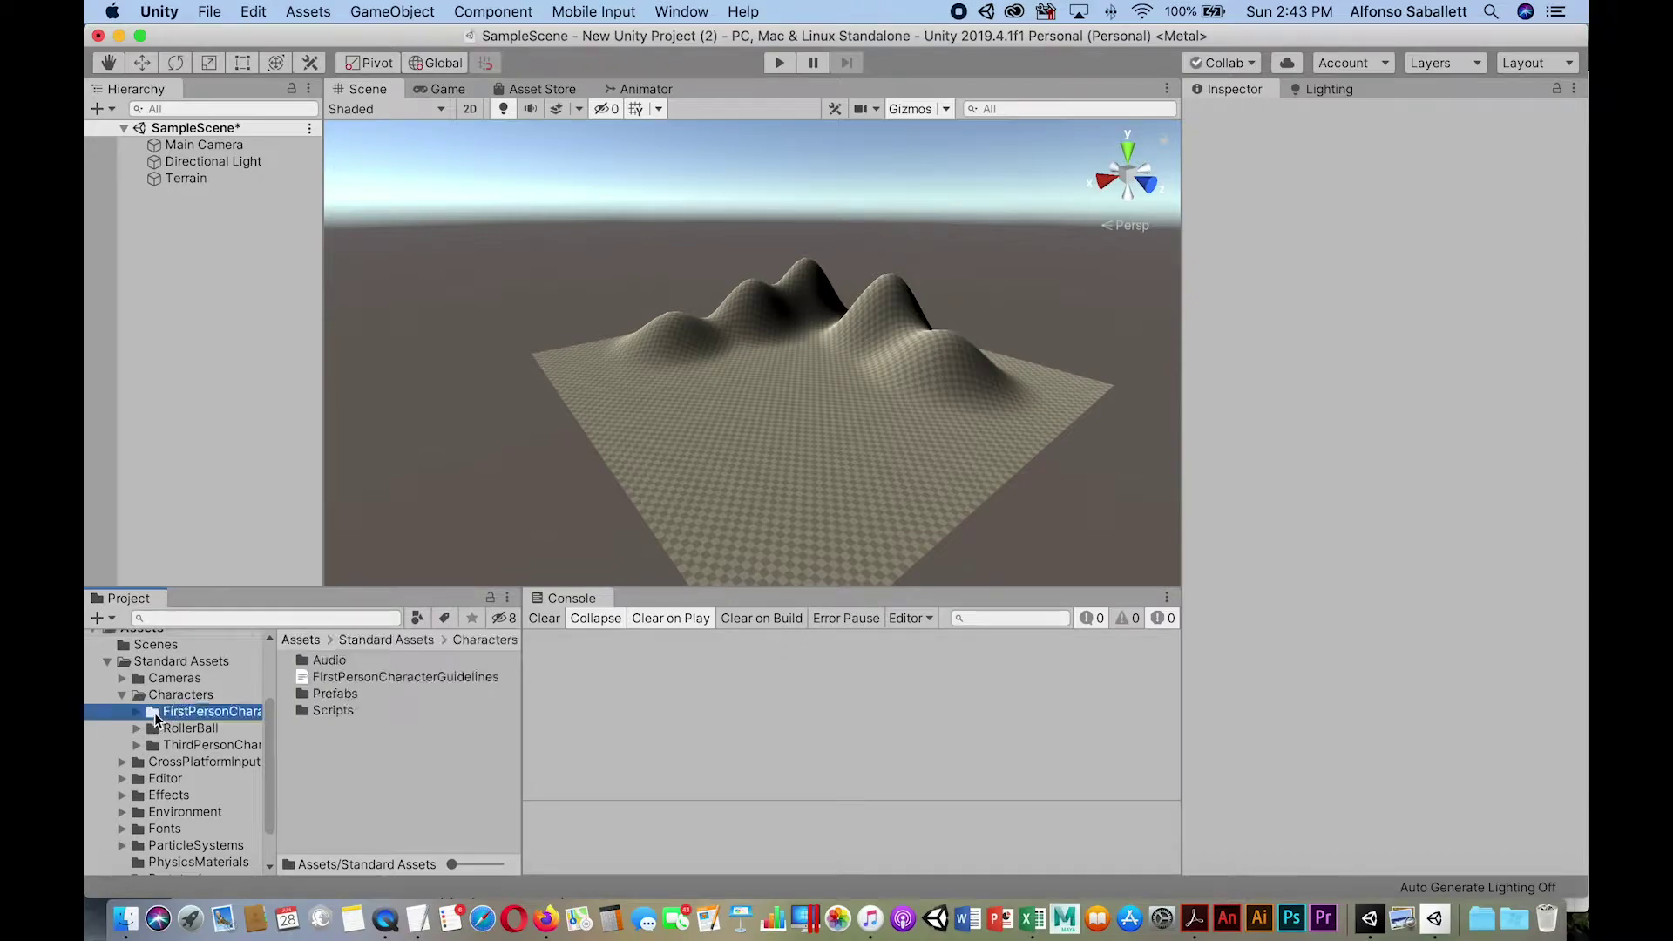
{"action": "left_click", "coordinate": [298, 696]}
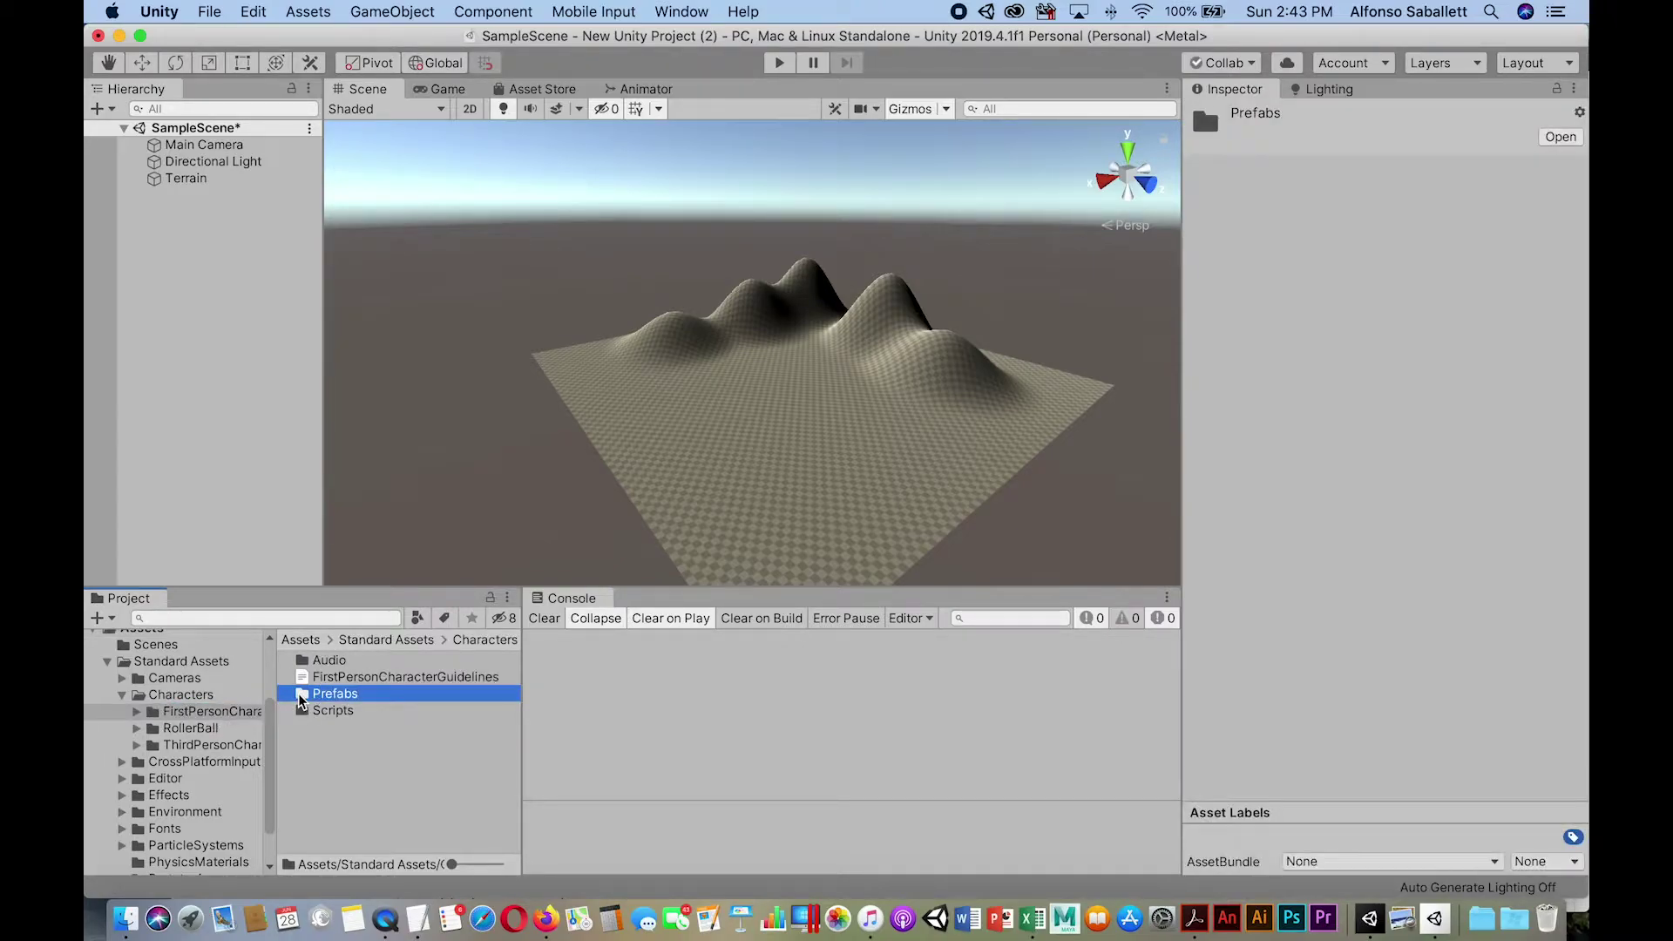
{"action": "double_click", "coordinate": [299, 695]}
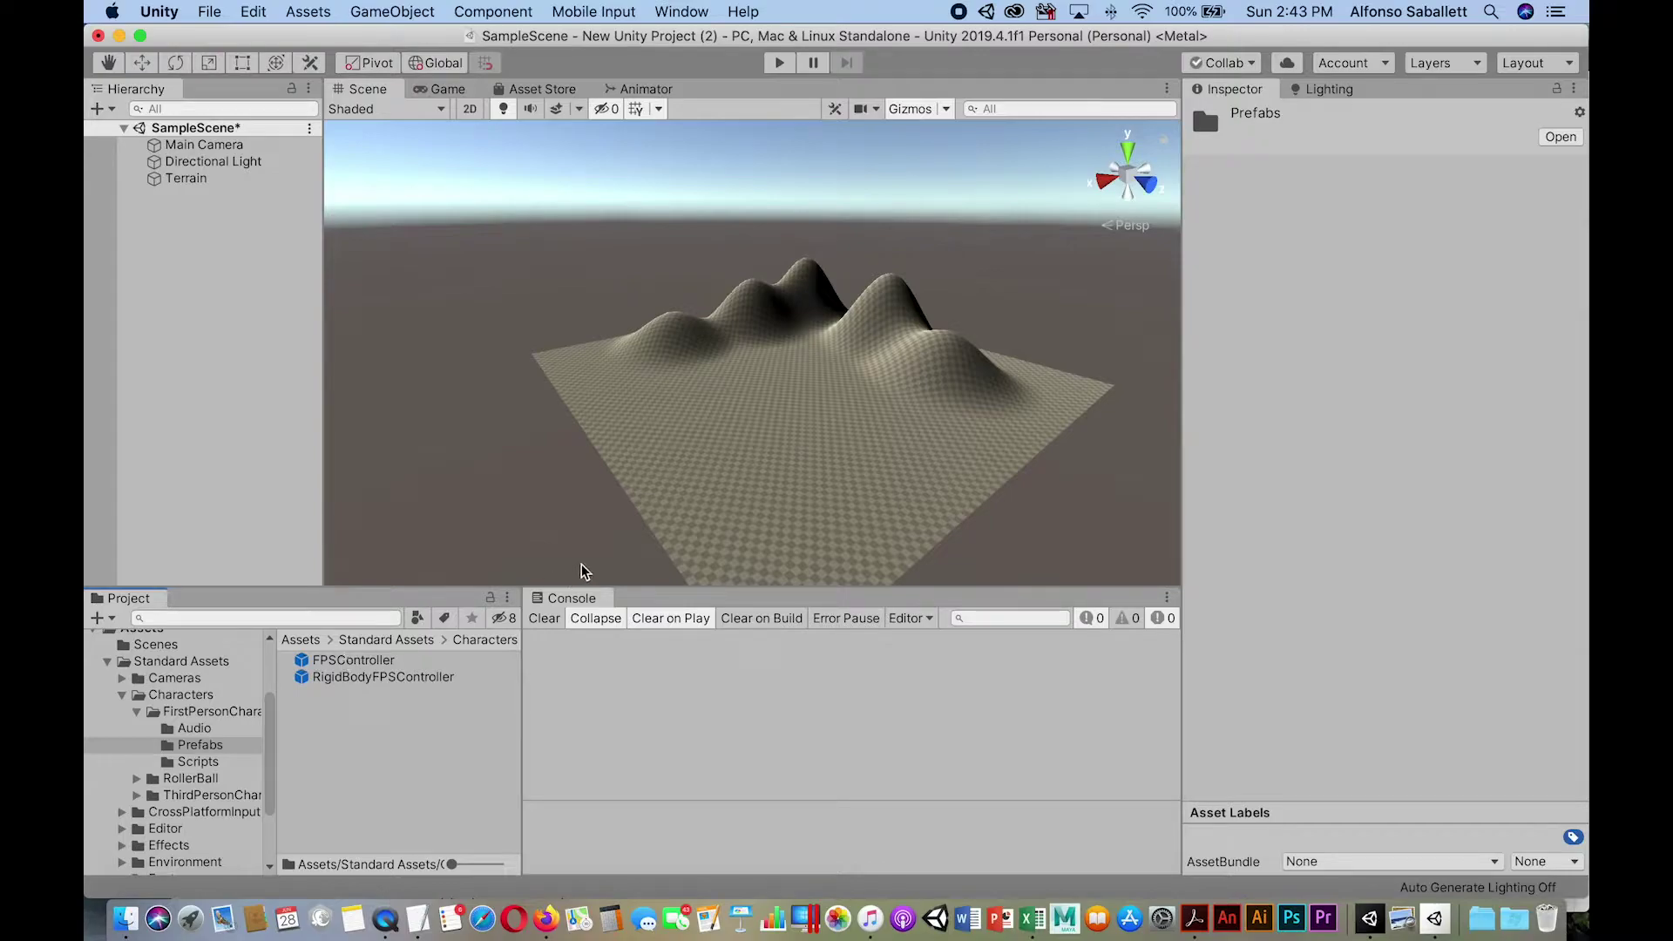
- Place the FPSController prefab on the terrain near its front corner, facing the open area before the hills
{"action": "scroll", "coordinate": [669, 486], "scroll_direction": "down", "scroll_amount": 3}
{"action": "scroll", "coordinate": [667, 486], "scroll_direction": "down", "scroll_amount": 1}
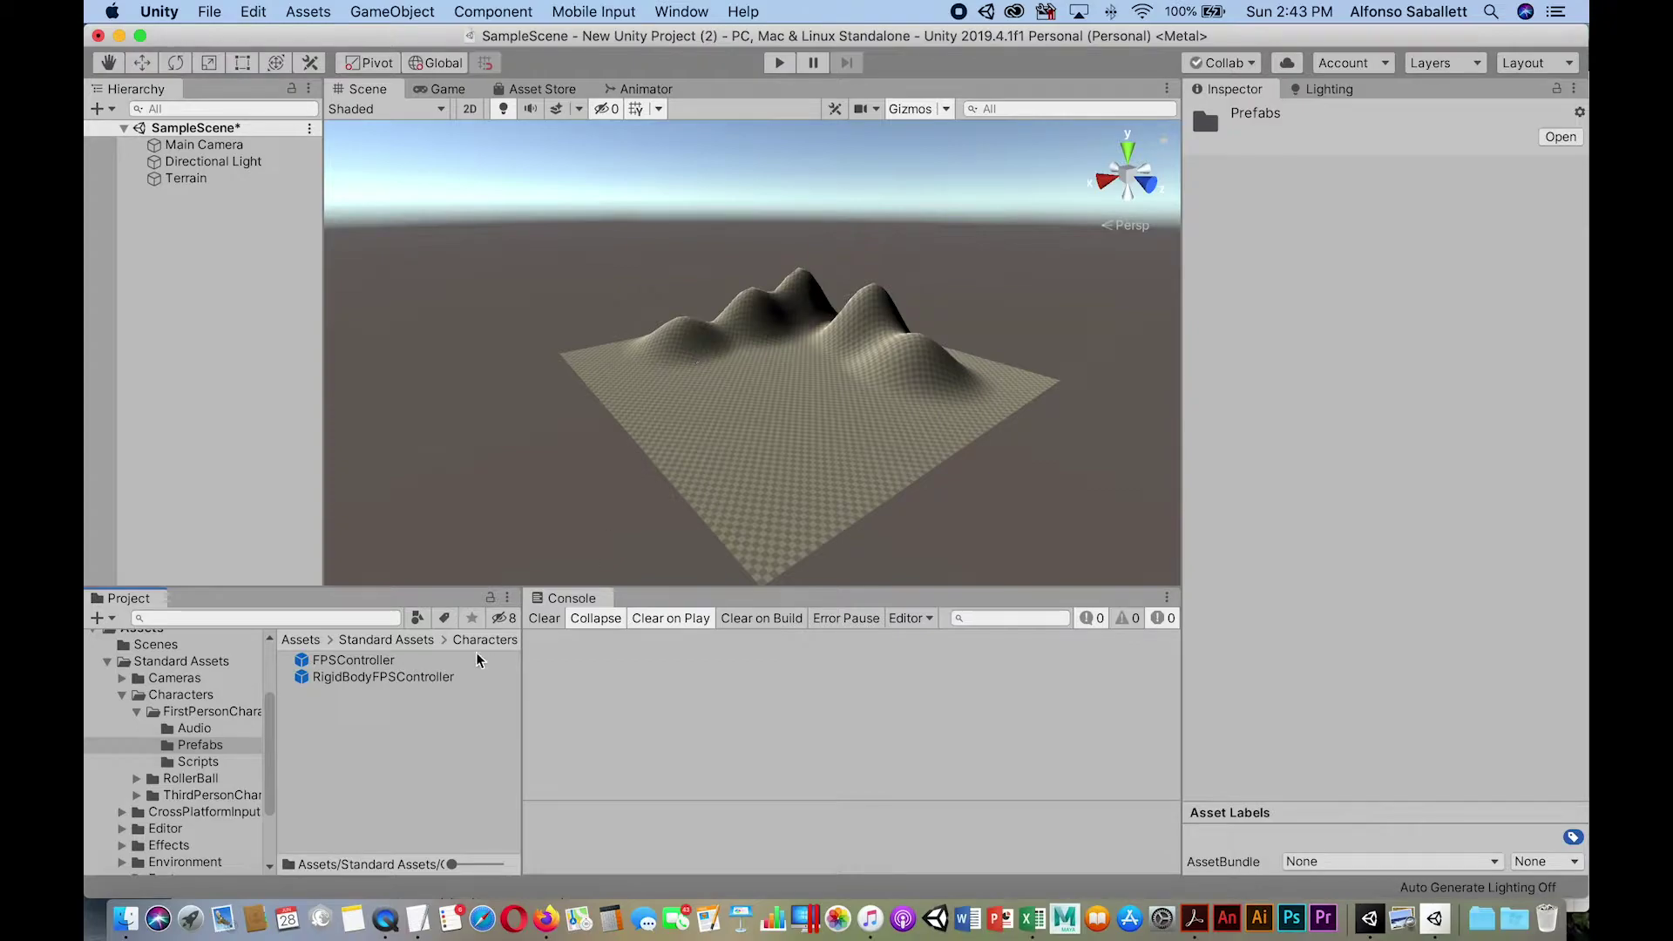
{"action": "left_click_drag", "start_coordinate": [303, 665], "coordinate": [767, 544]}
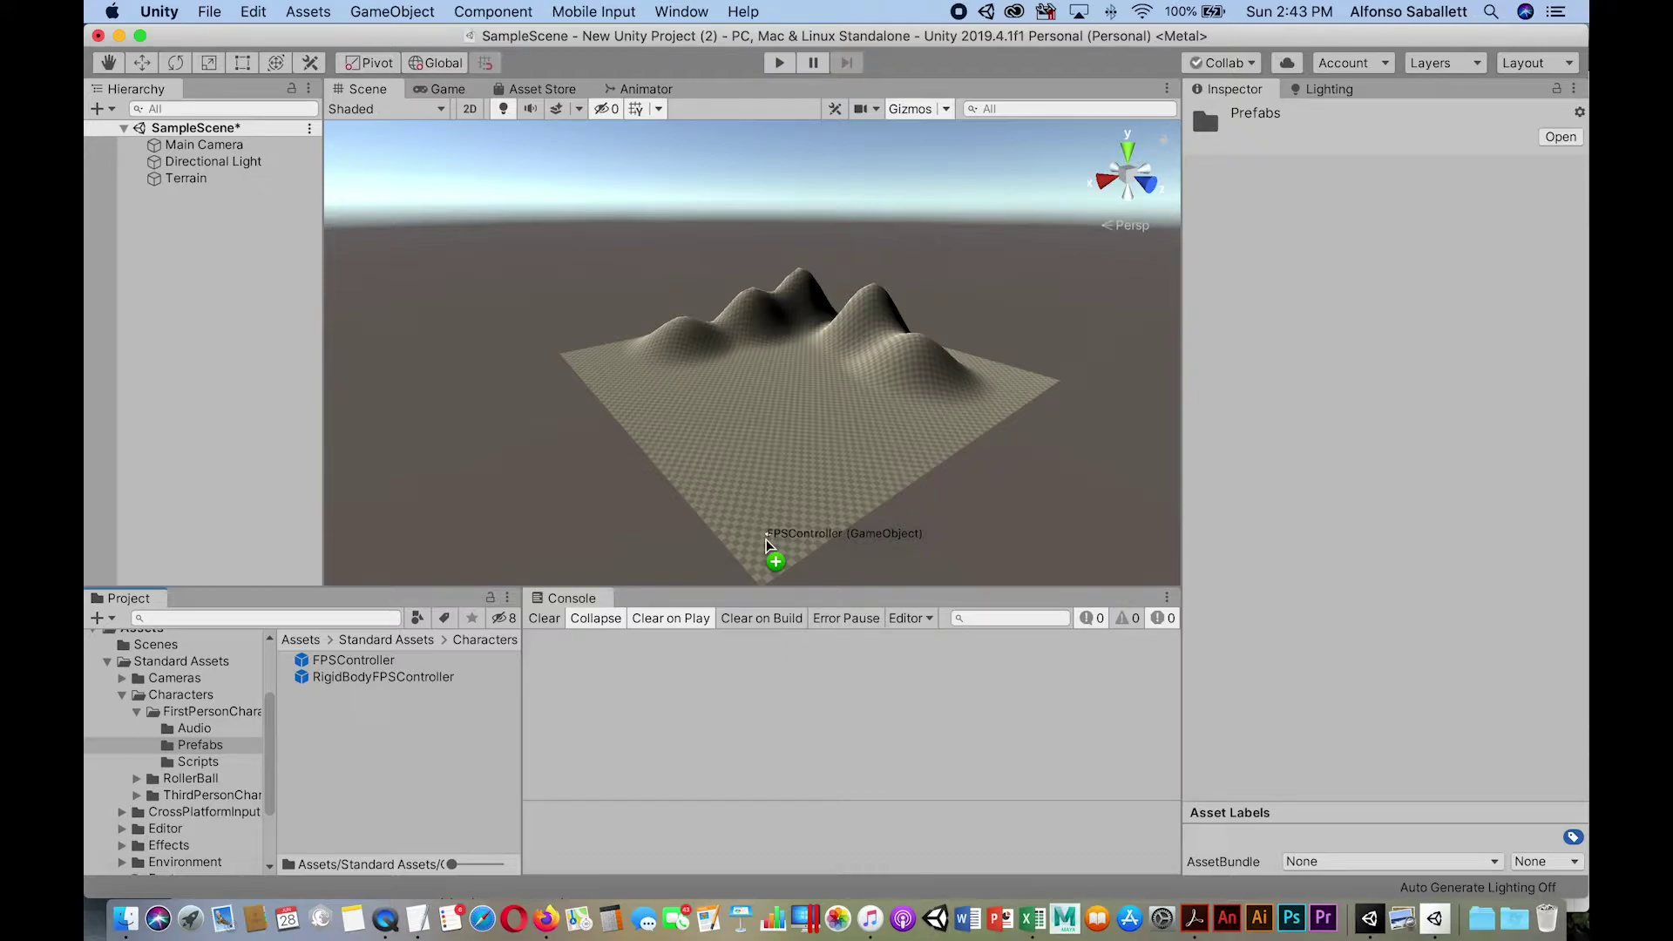
{"action": "left_click_drag", "start_coordinate": [767, 545], "coordinate": [767, 545]}
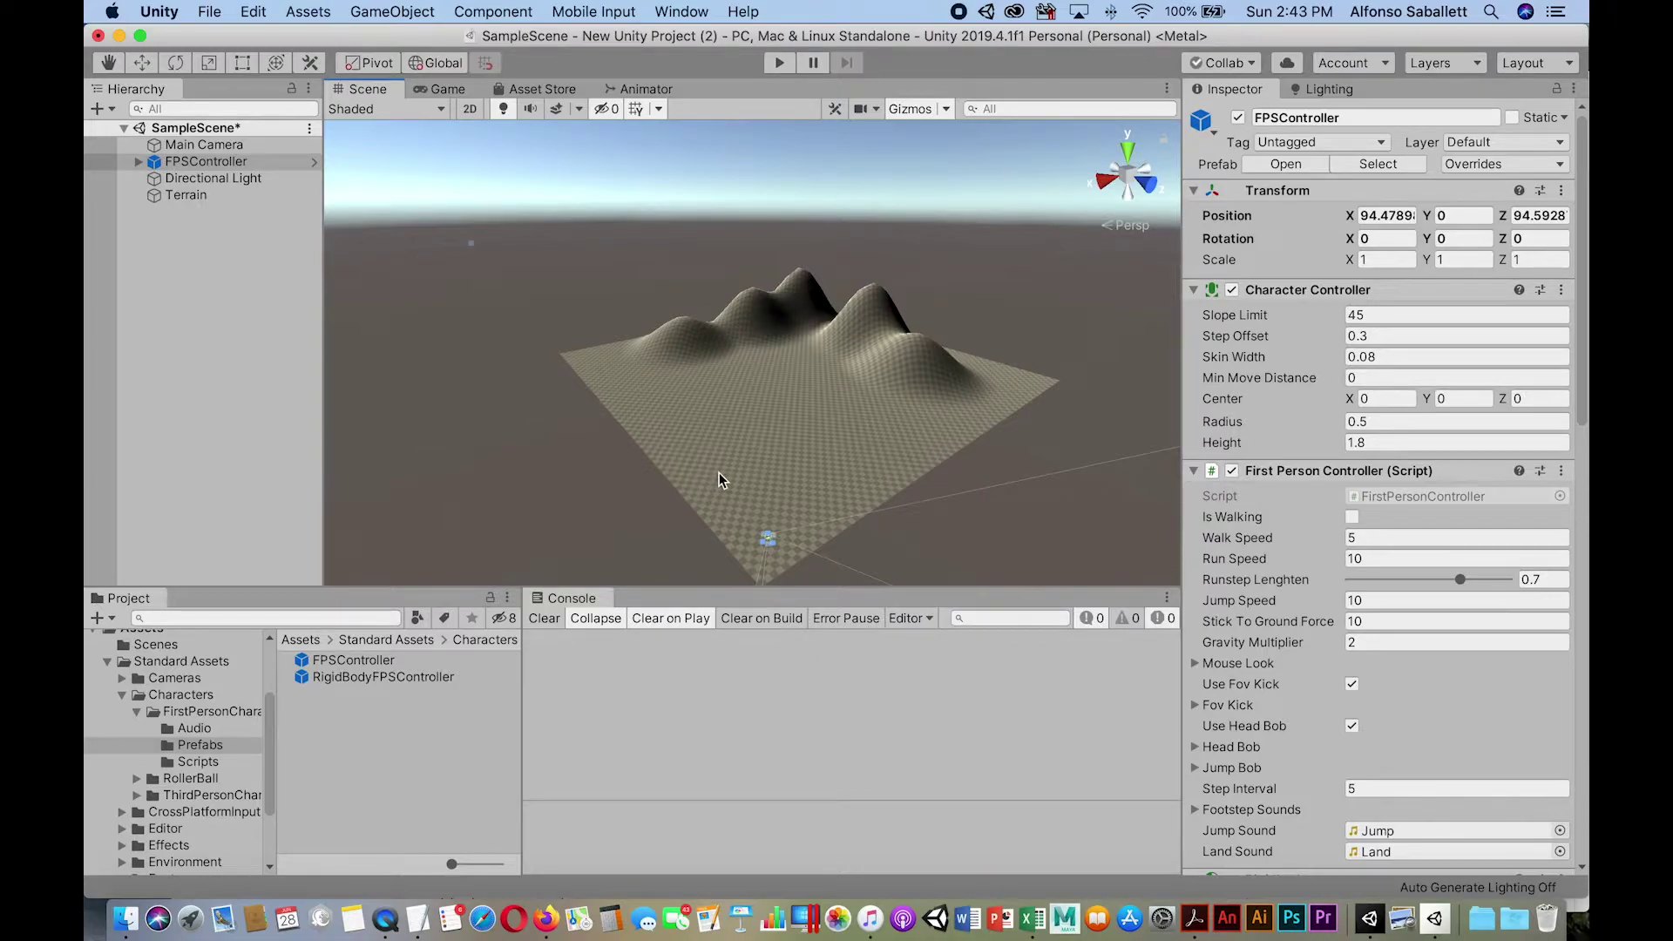
- Expand FPSController and select its FirstPersonCharacter child to check the camera settings and preview
{"action": "scroll", "coordinate": [719, 472], "scroll_direction": "down", "scroll_amount": 5}
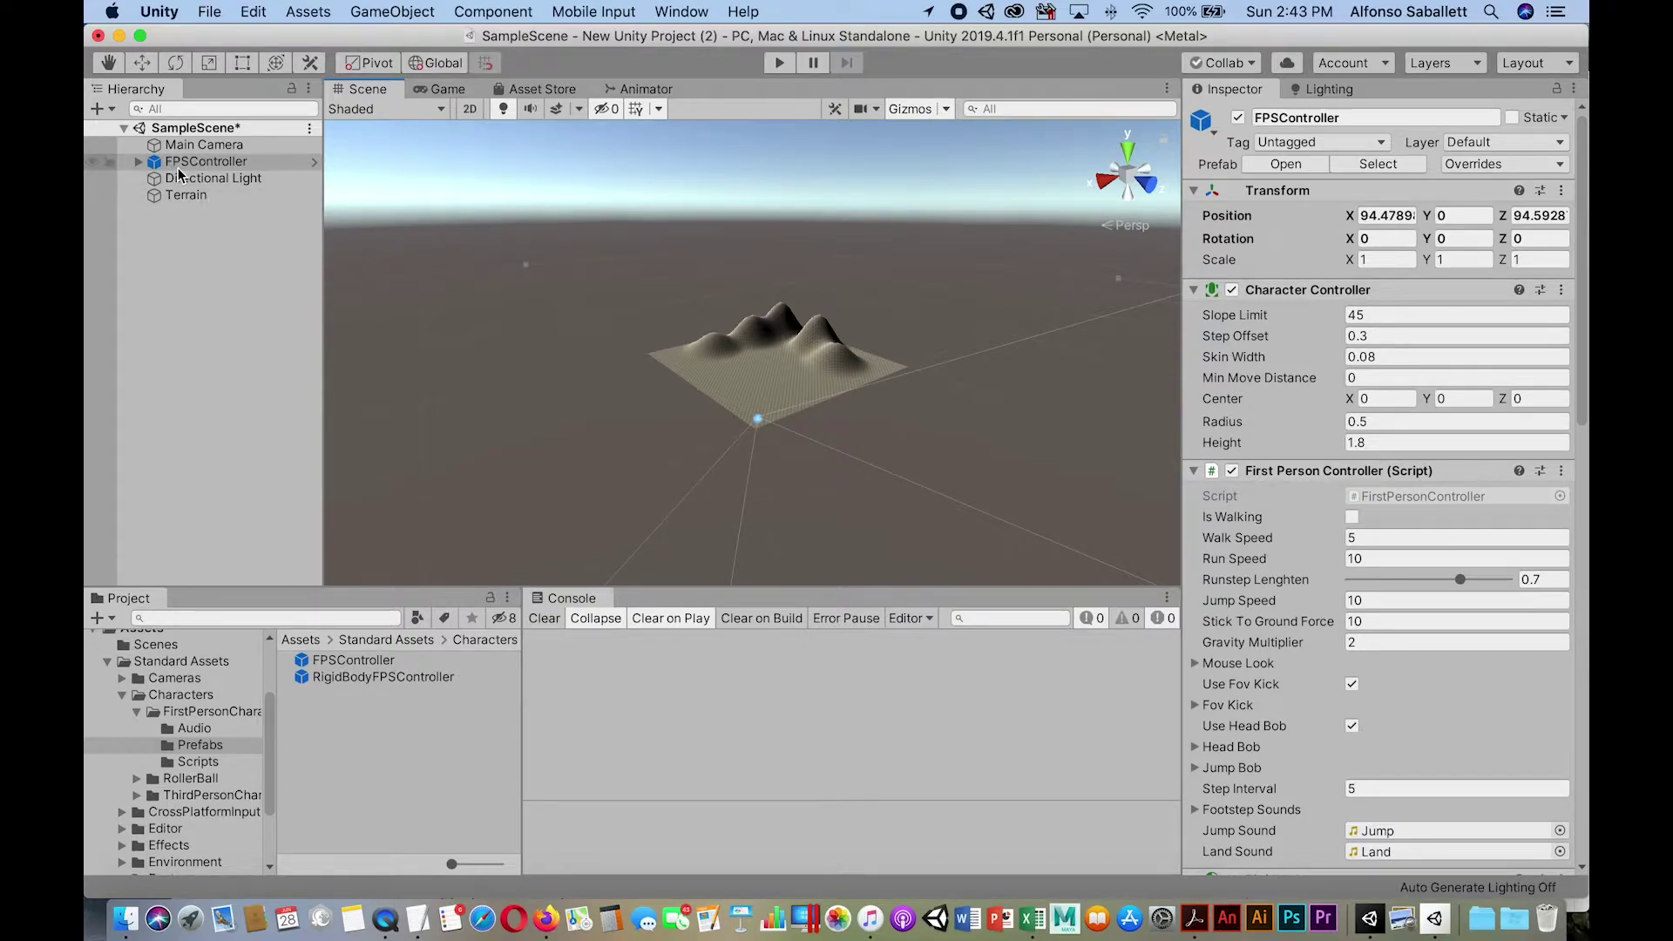
{"action": "left_click", "coordinate": [144, 165]}
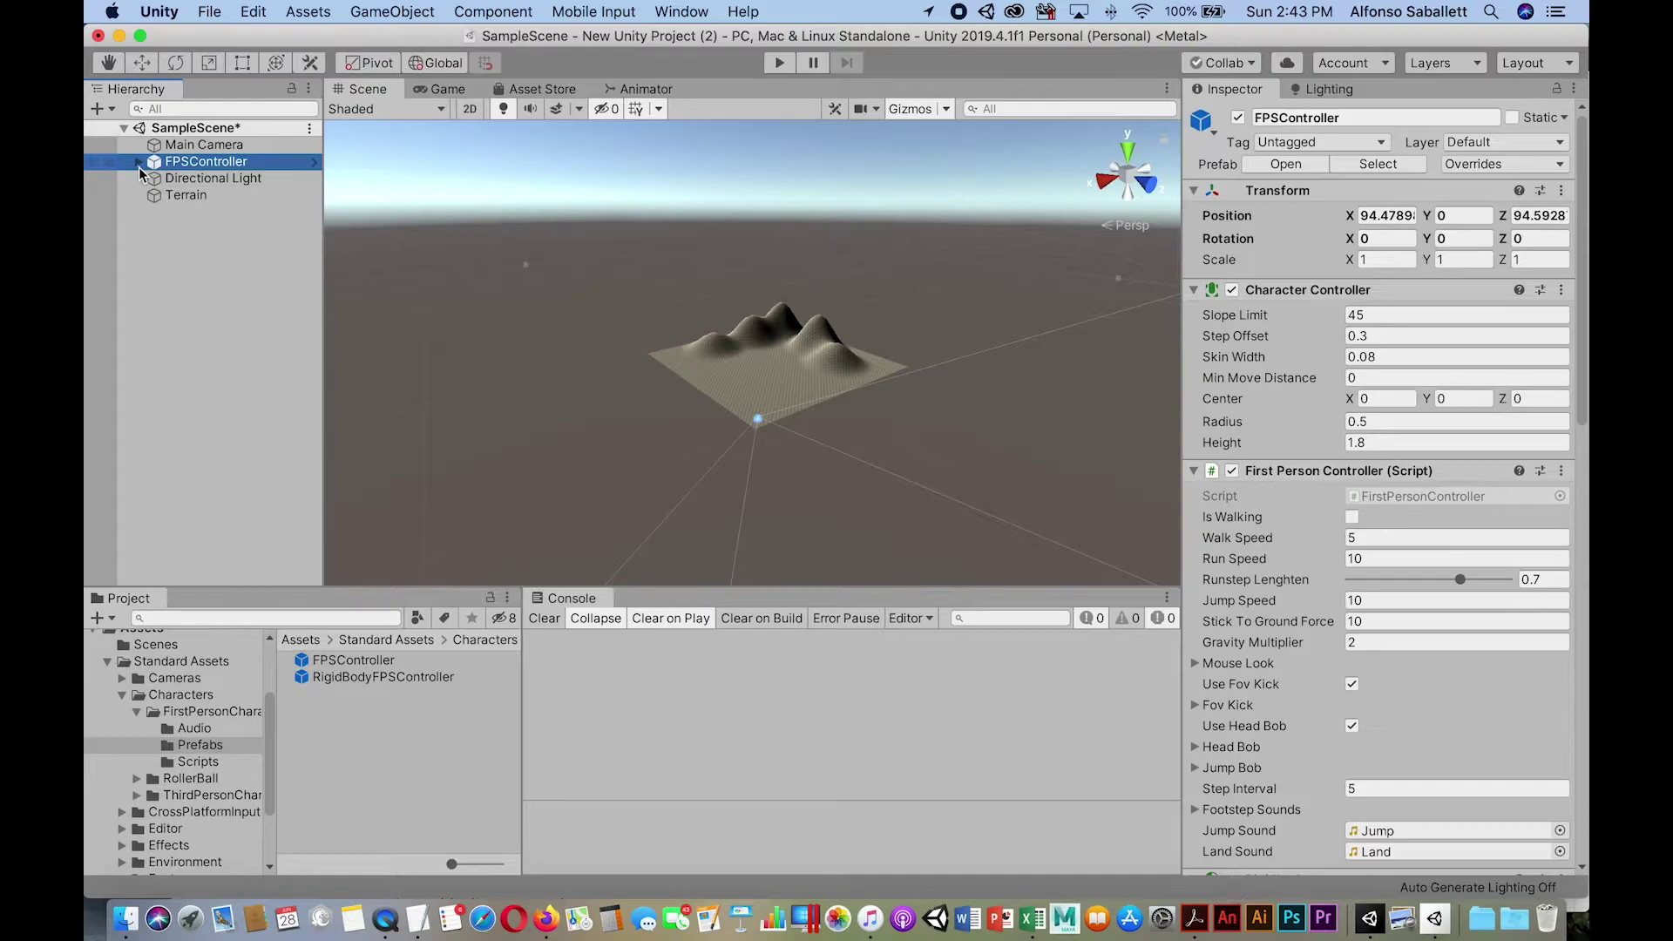
{"action": "left_click", "coordinate": [138, 164]}
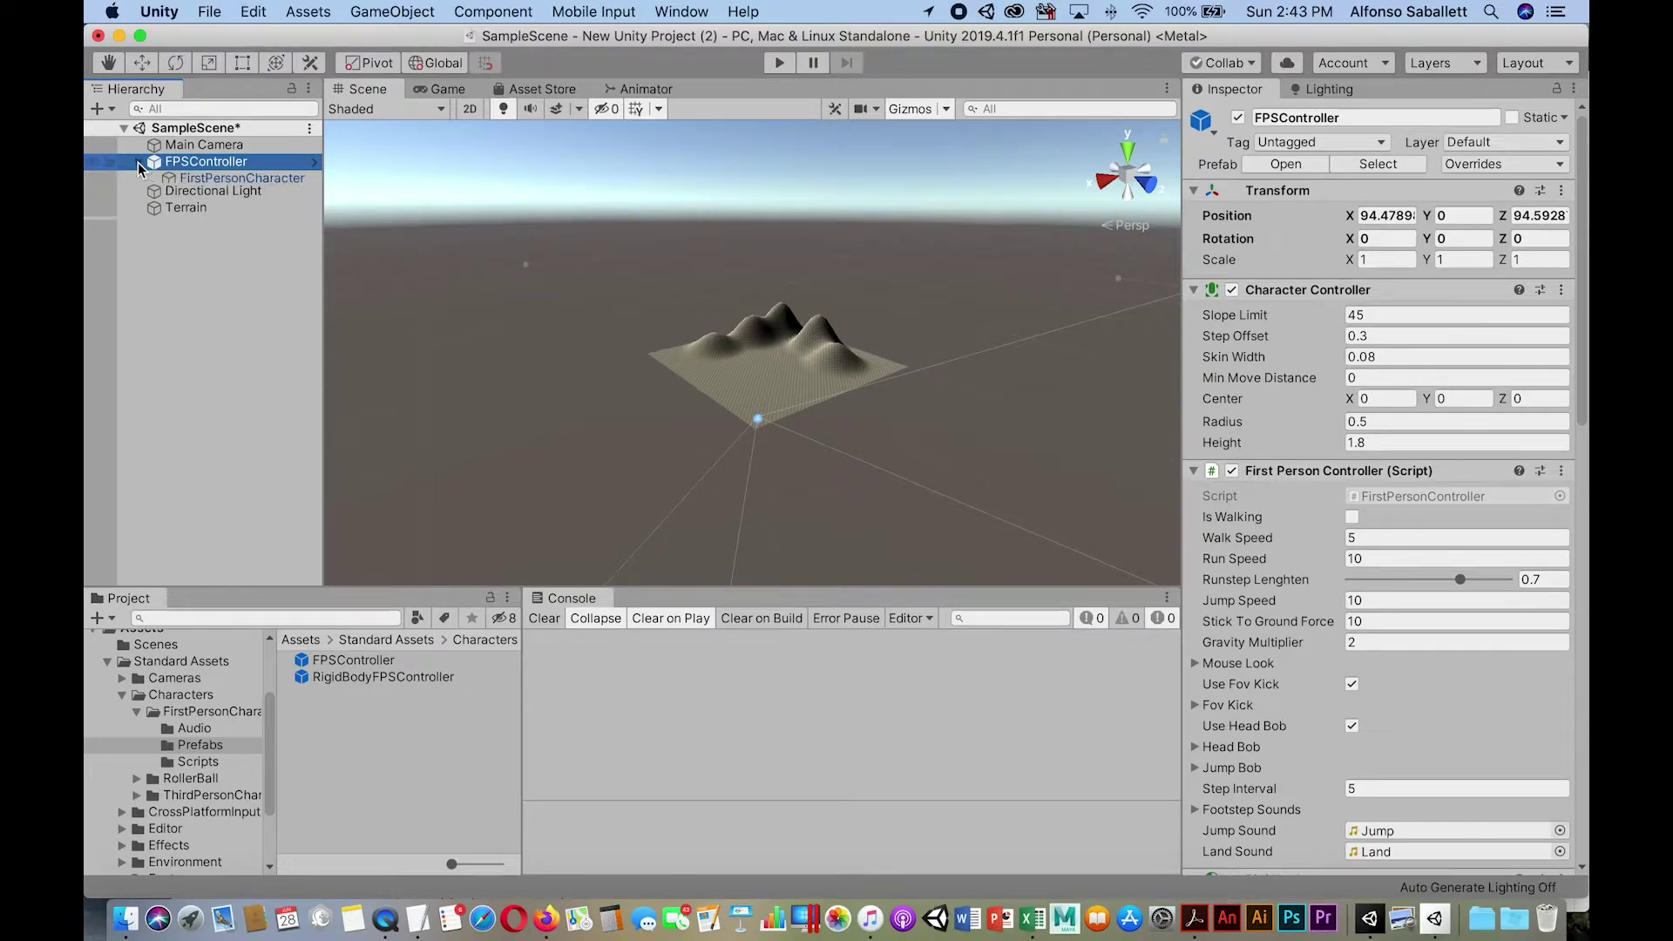
{"action": "left_click", "coordinate": [206, 180]}
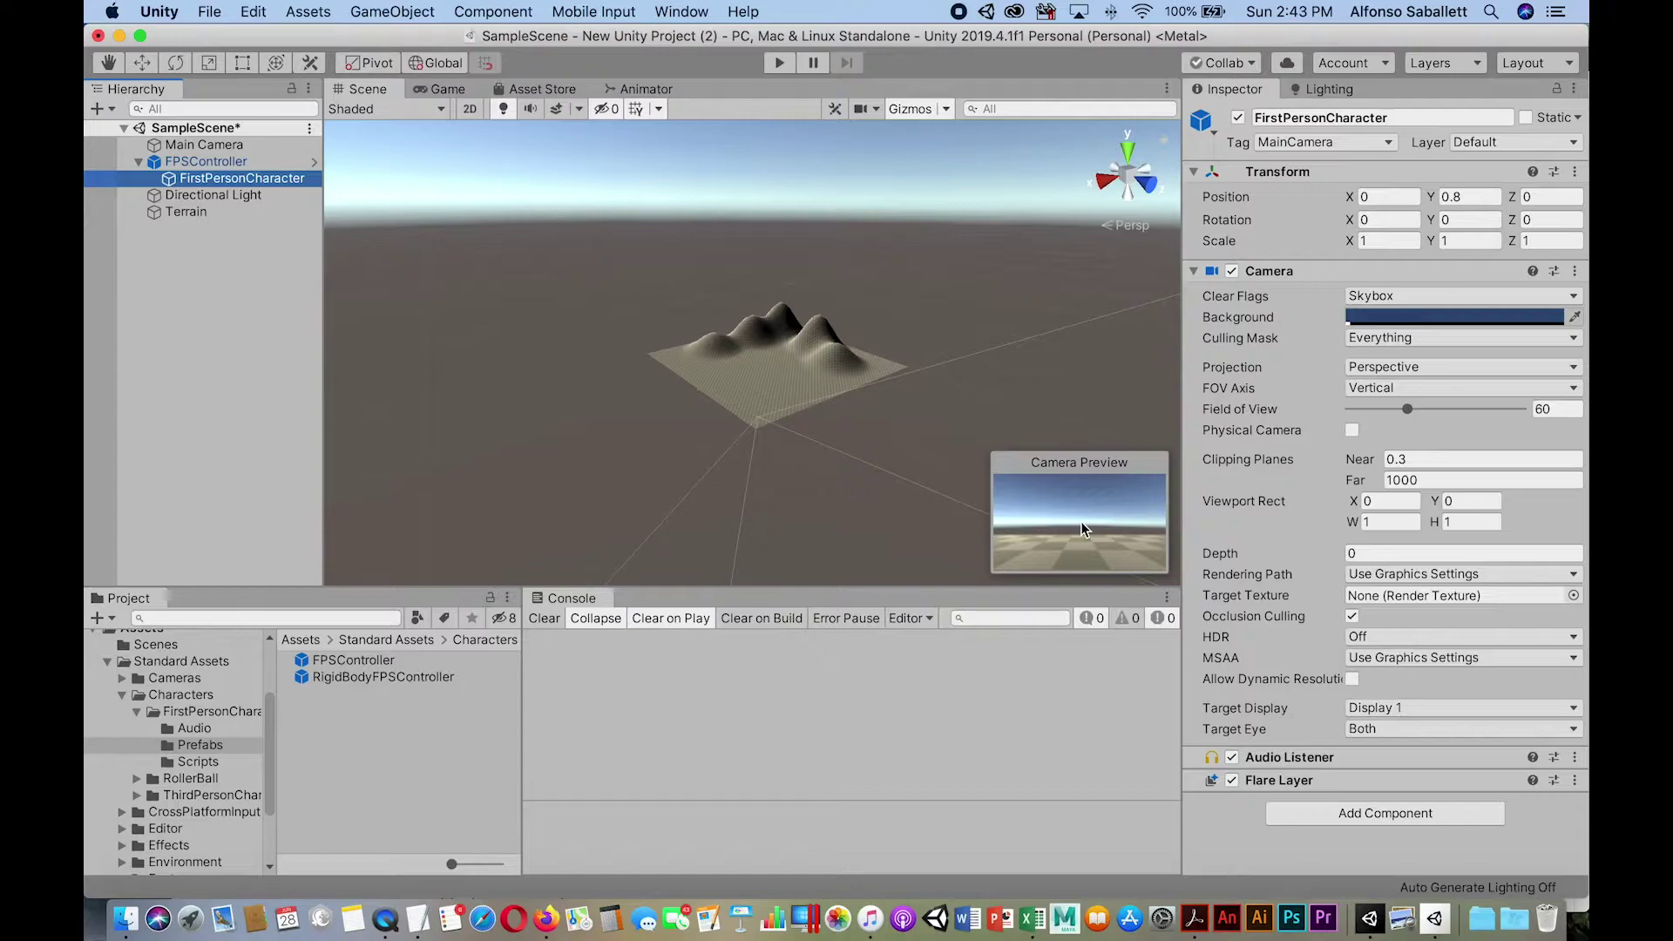
- Play-test the first-person controller on the terrain in the maximized Game view and stop the game
{"action": "left_click", "coordinate": [445, 89]}
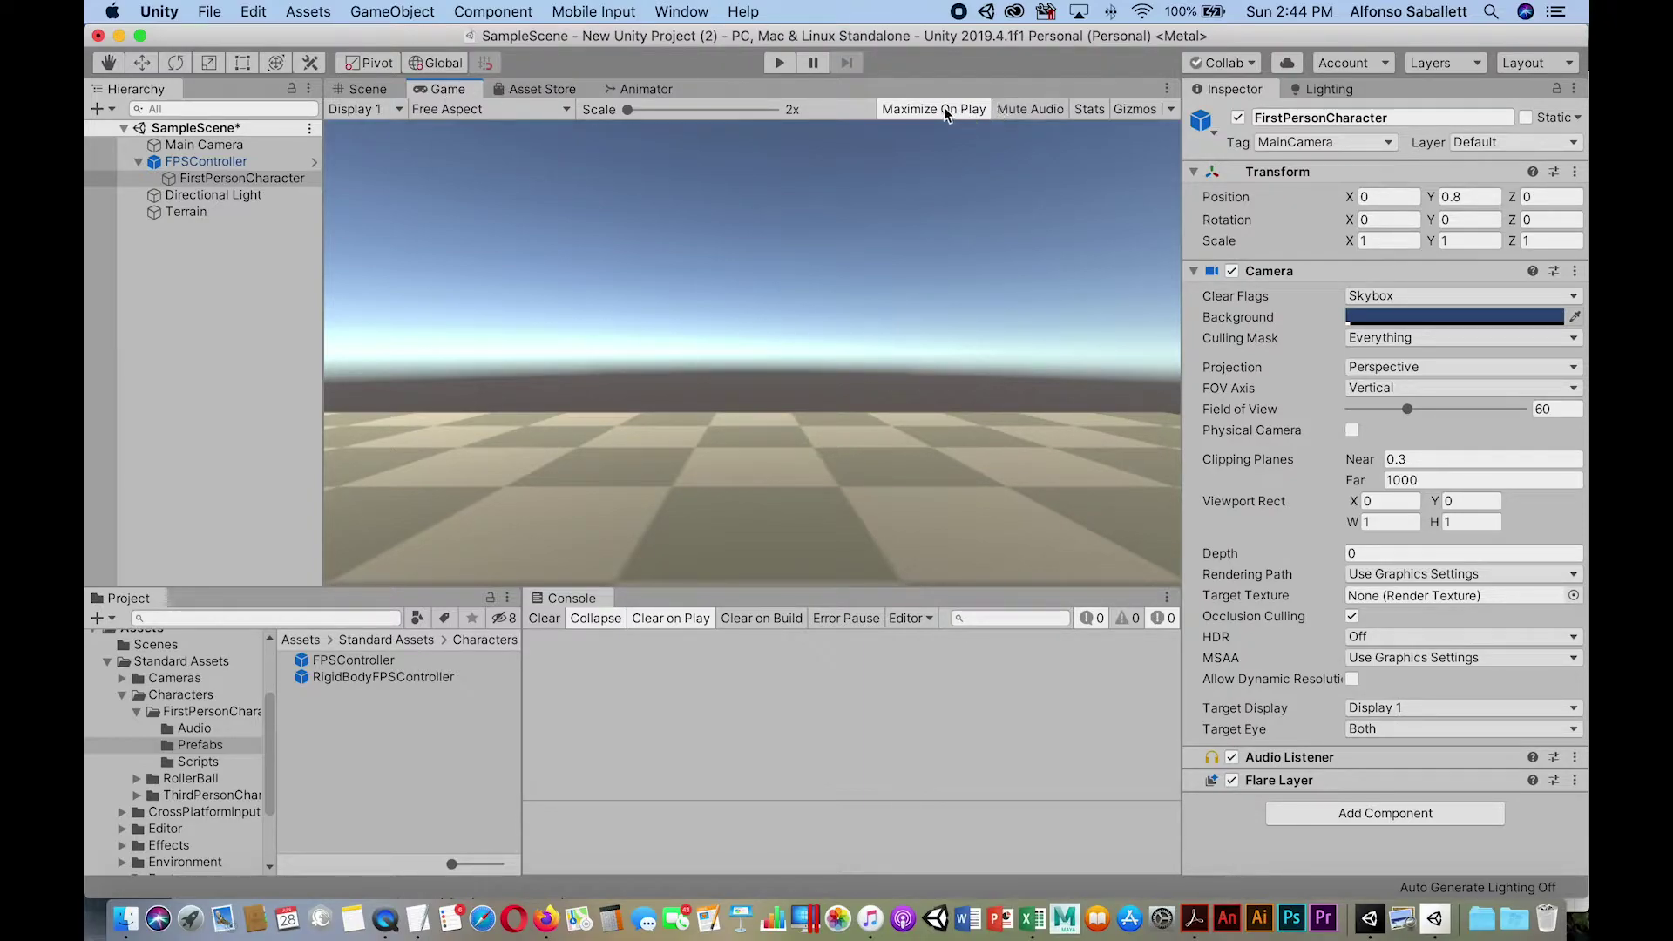
{"action": "left_click", "coordinate": [779, 64]}
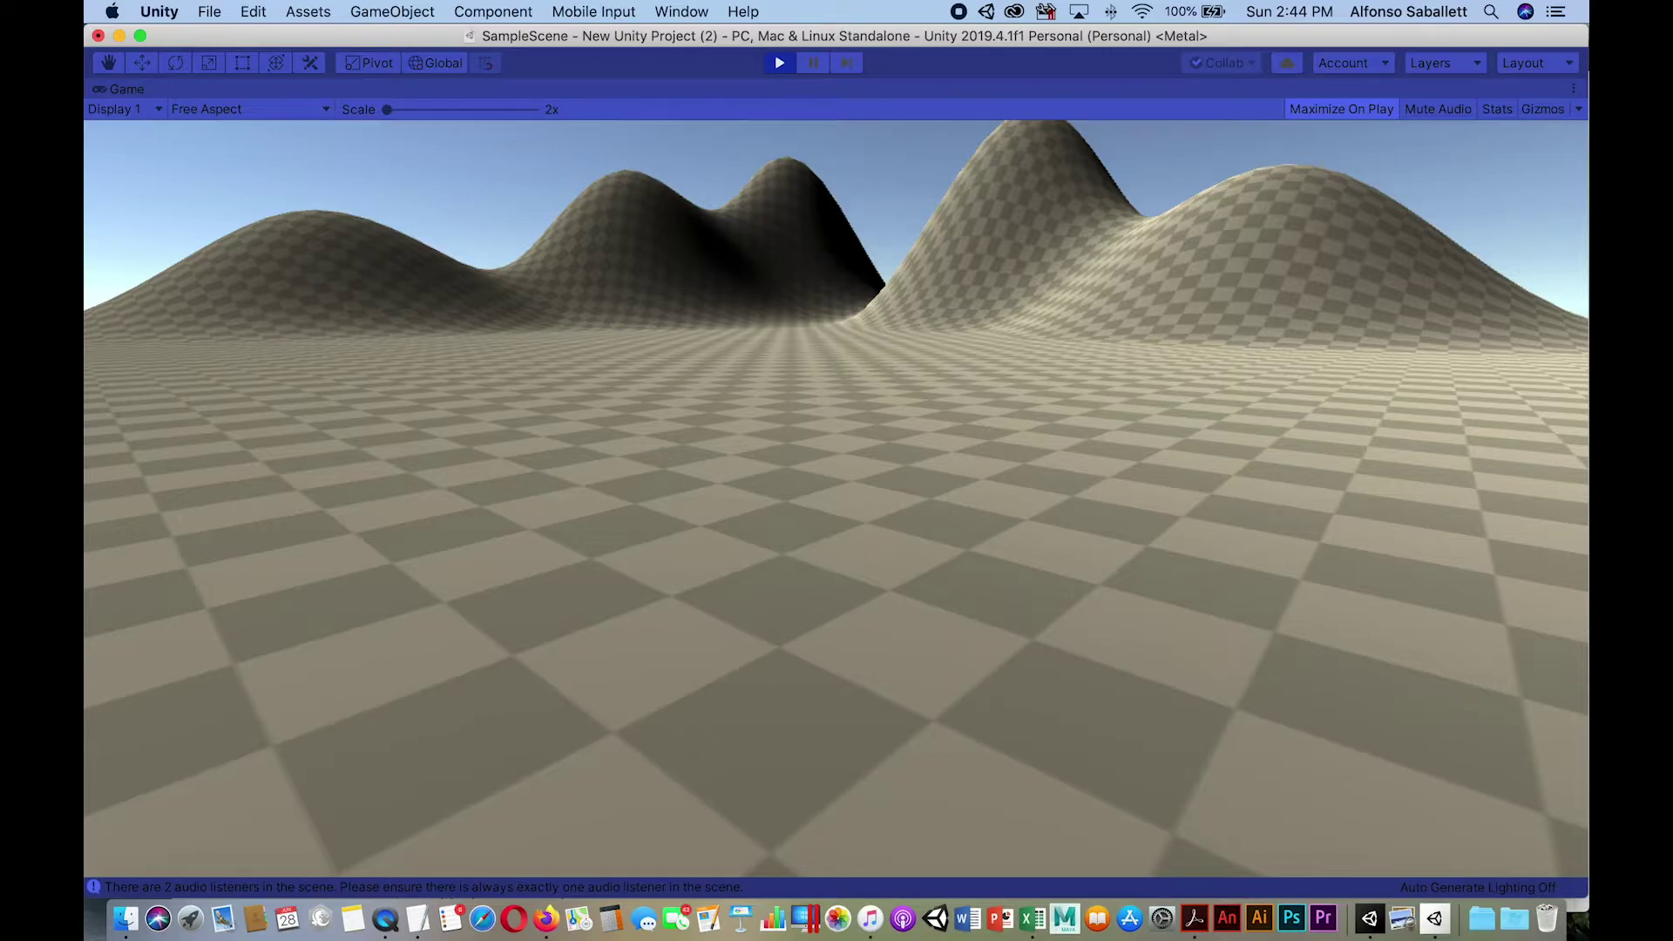
{"action": "key", "text": "super+p"}
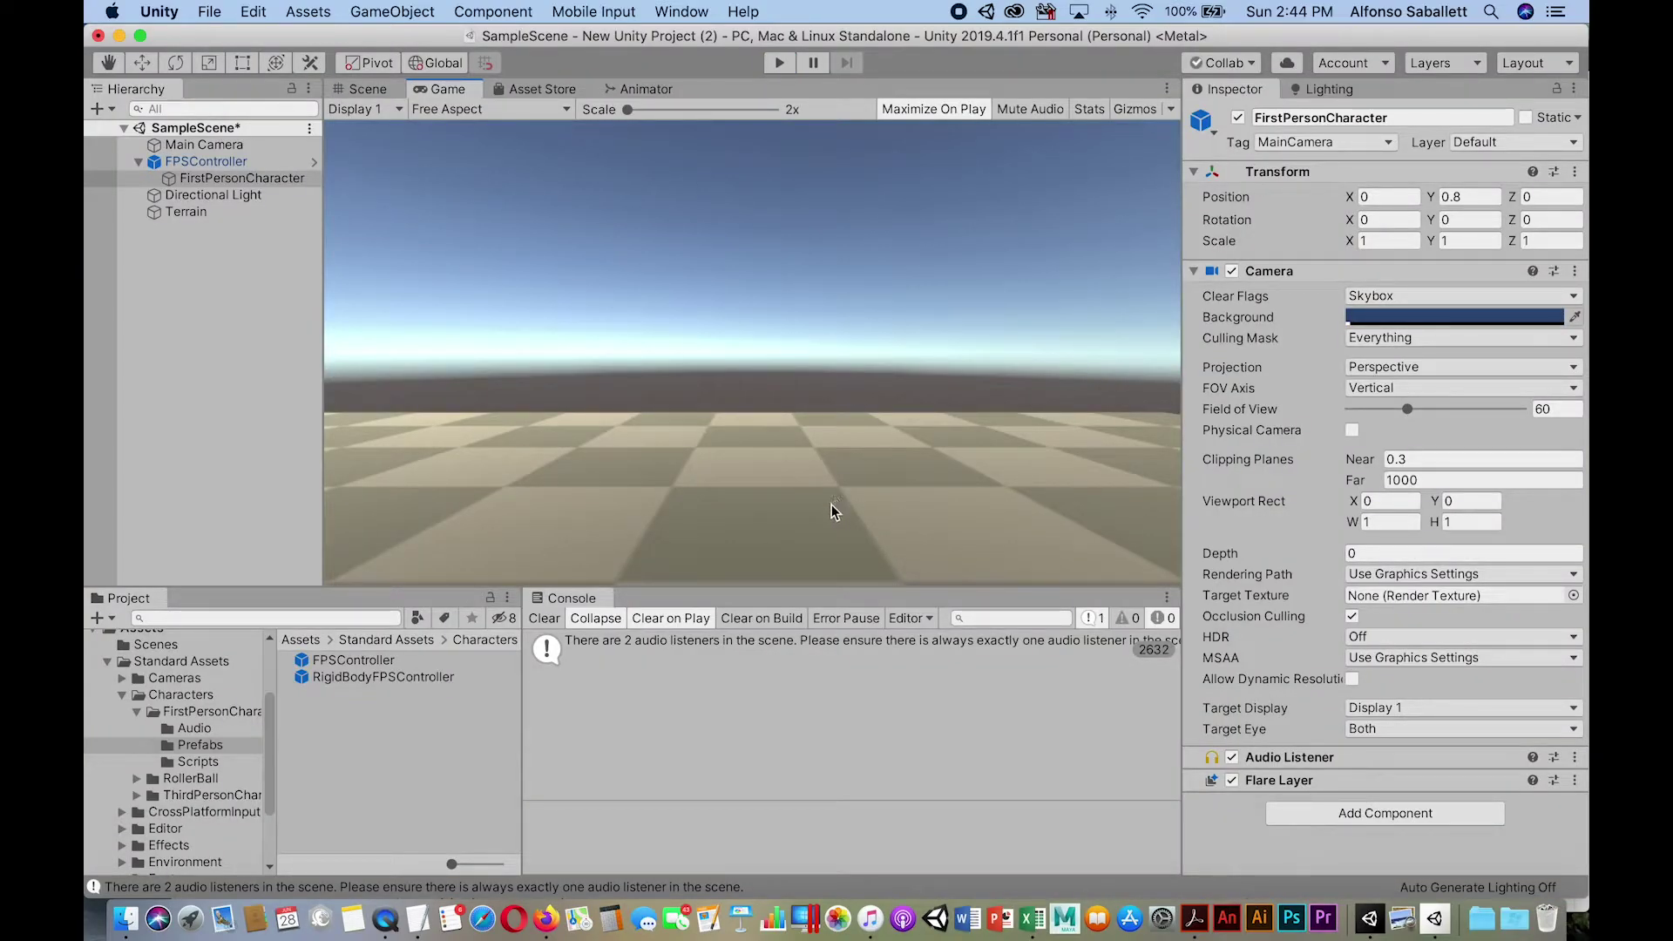
- Try a field of view of 34 on the FirstPersonCharacter camera, then set it back to 60
{"action": "left_click", "coordinate": [204, 164]}
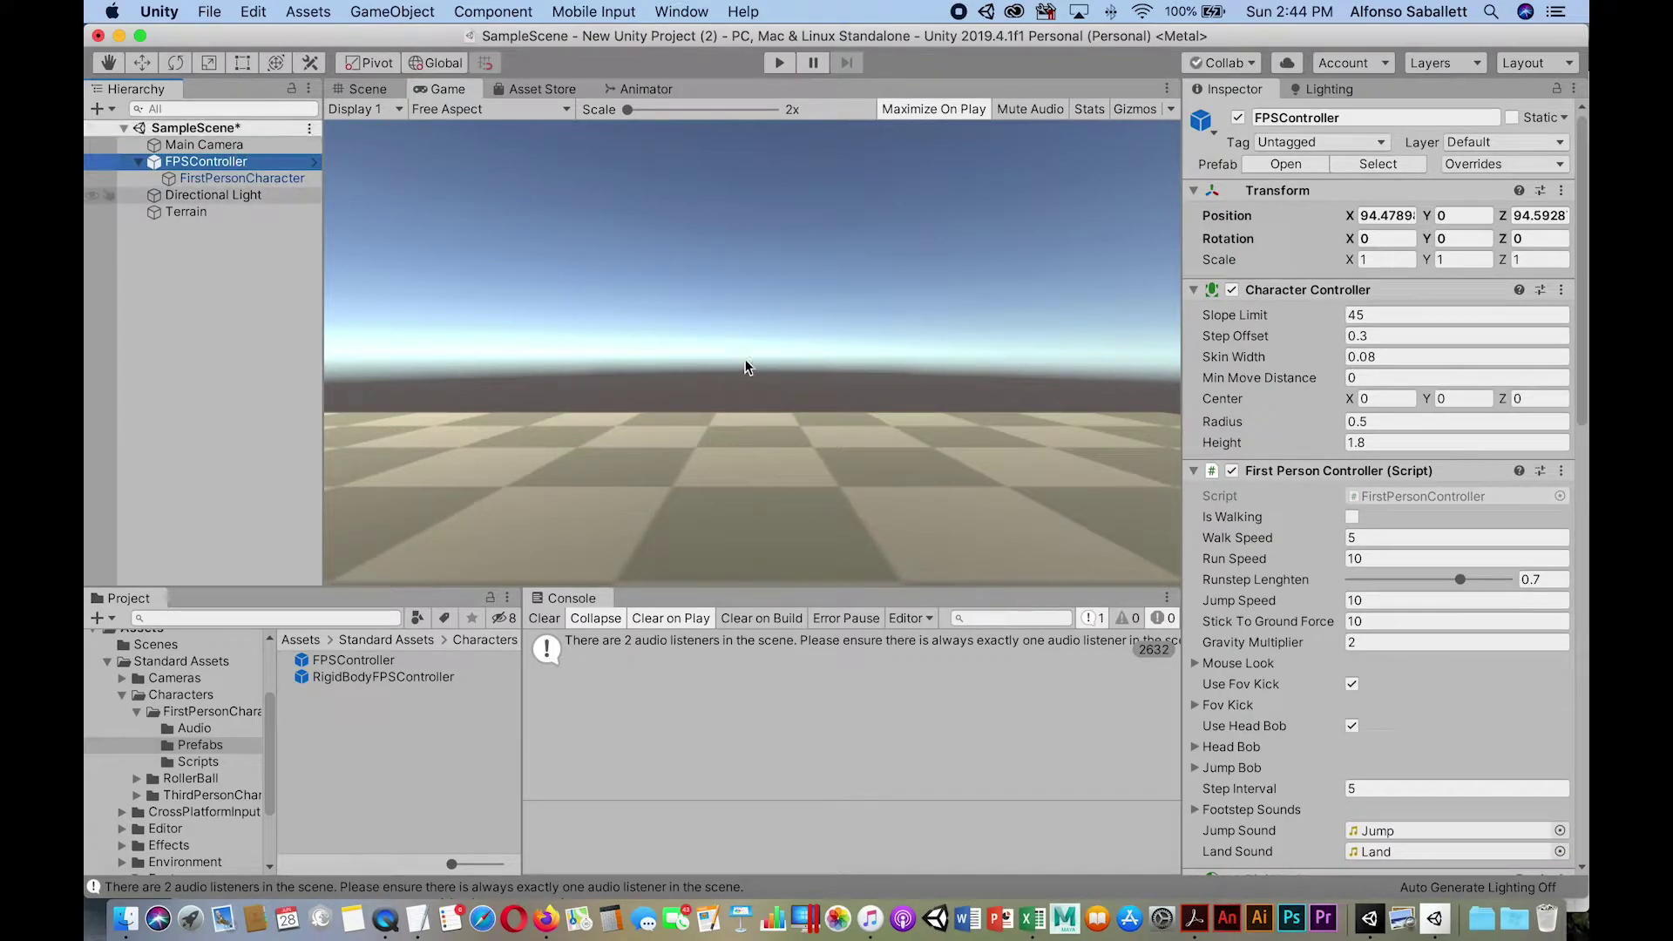
{"action": "left_click", "coordinate": [361, 88]}
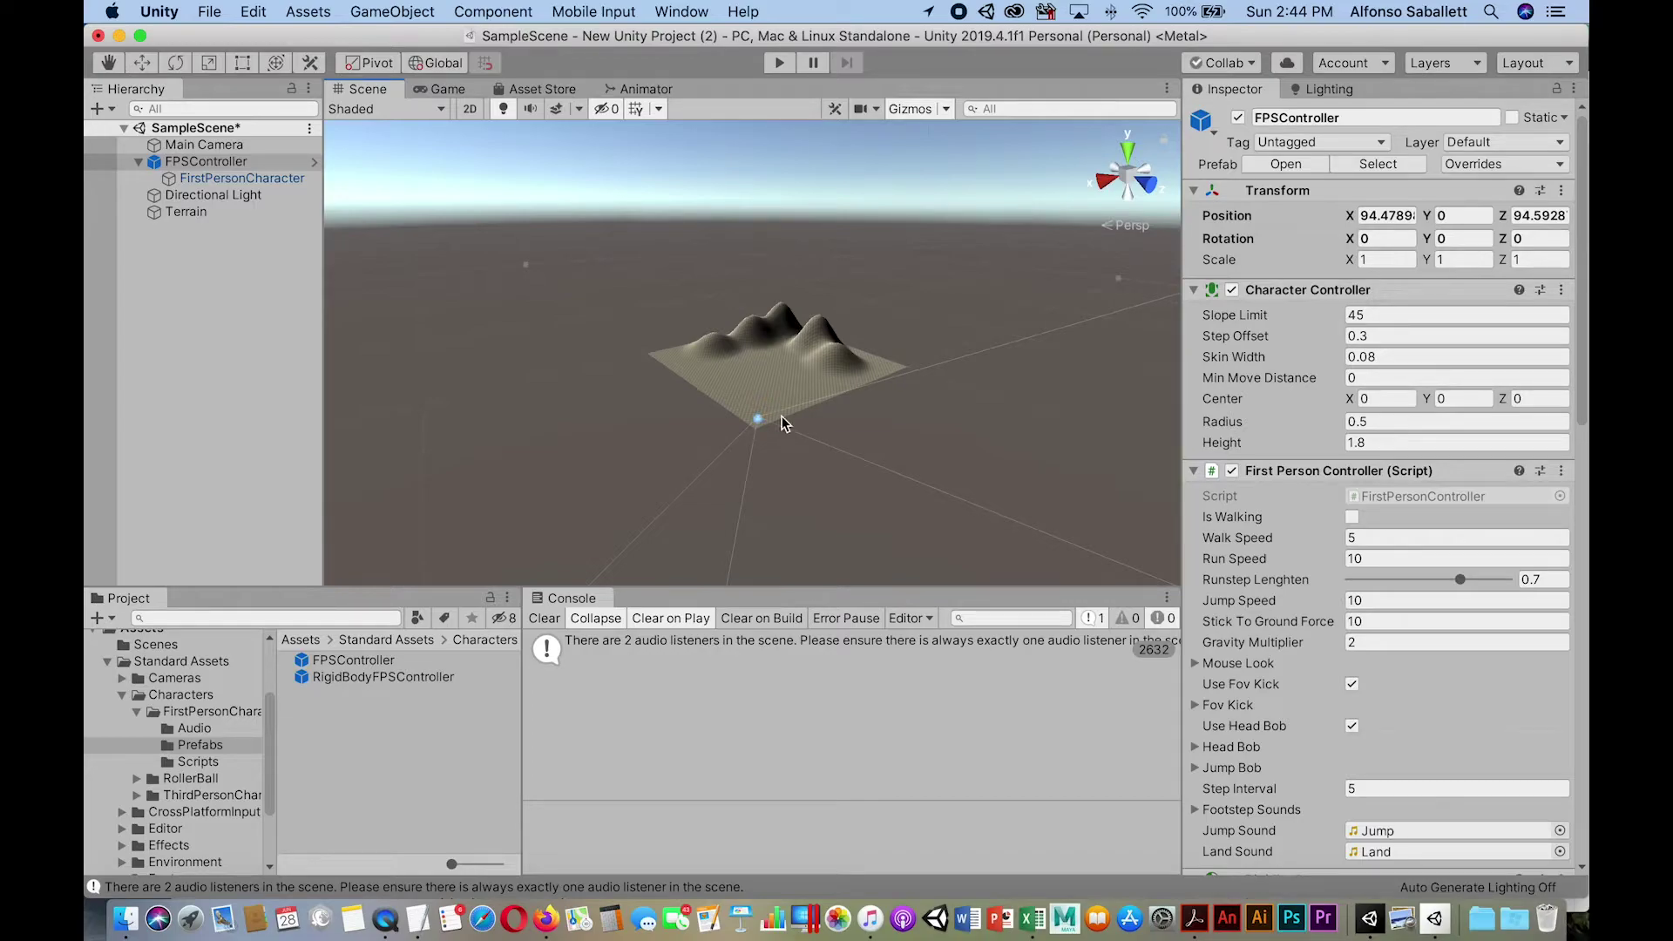
{"action": "left_click", "coordinate": [251, 179]}
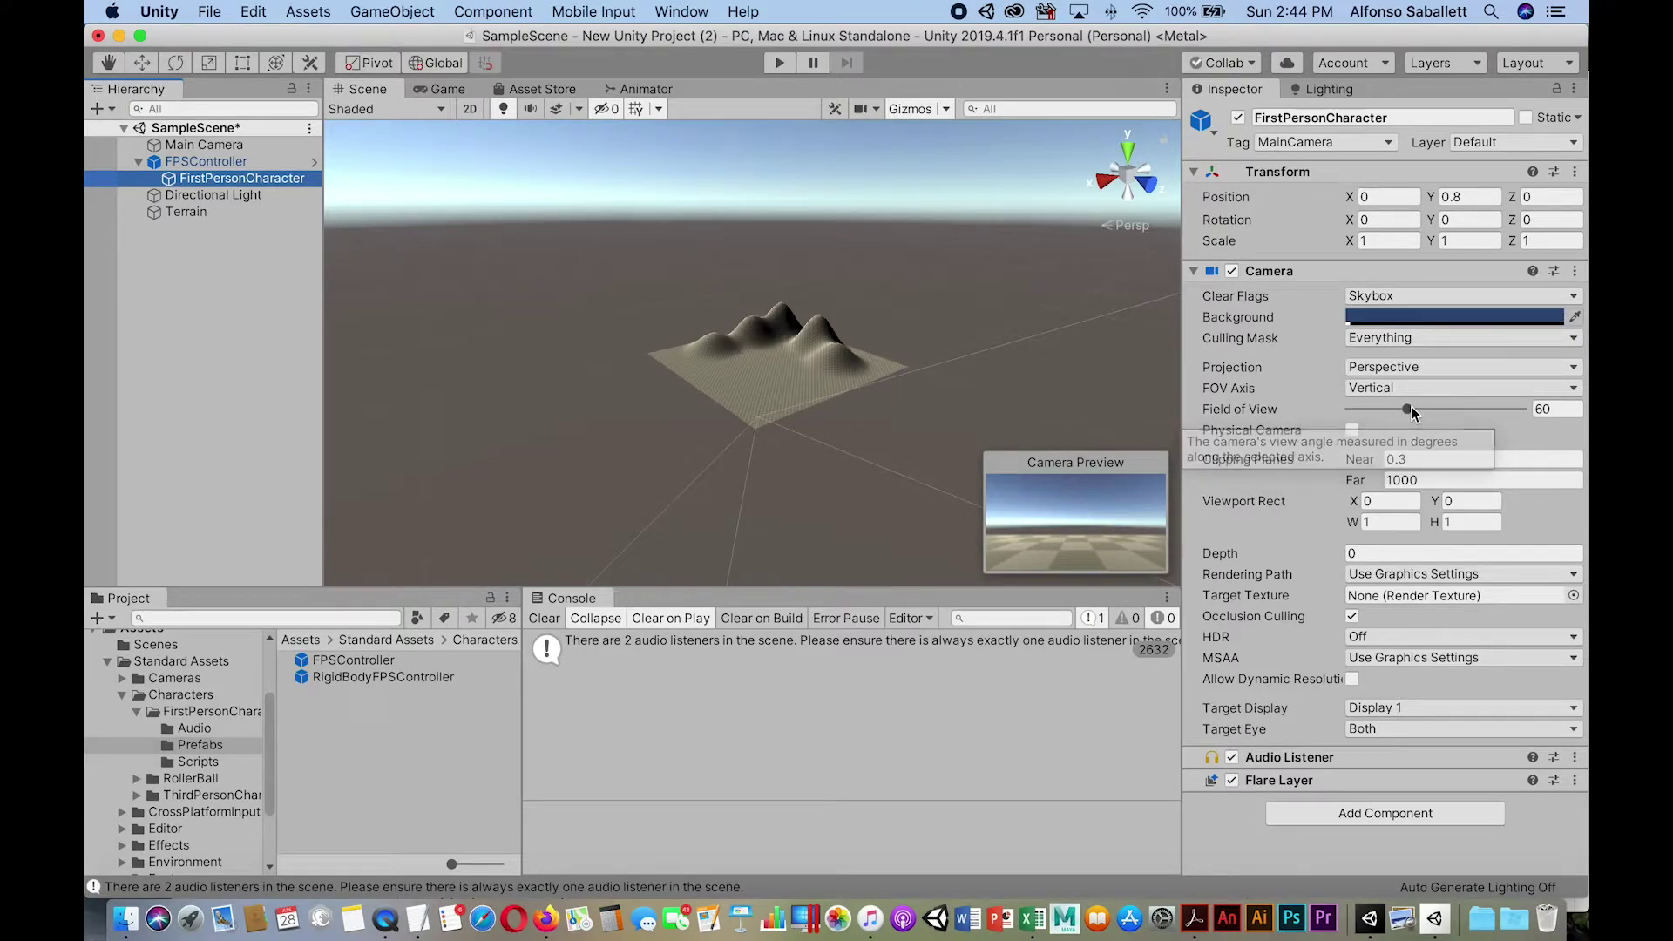
{"action": "left_click_drag", "start_coordinate": [1407, 409], "coordinate": [1383, 410]}
{"action": "left_click", "coordinate": [1518, 413]}
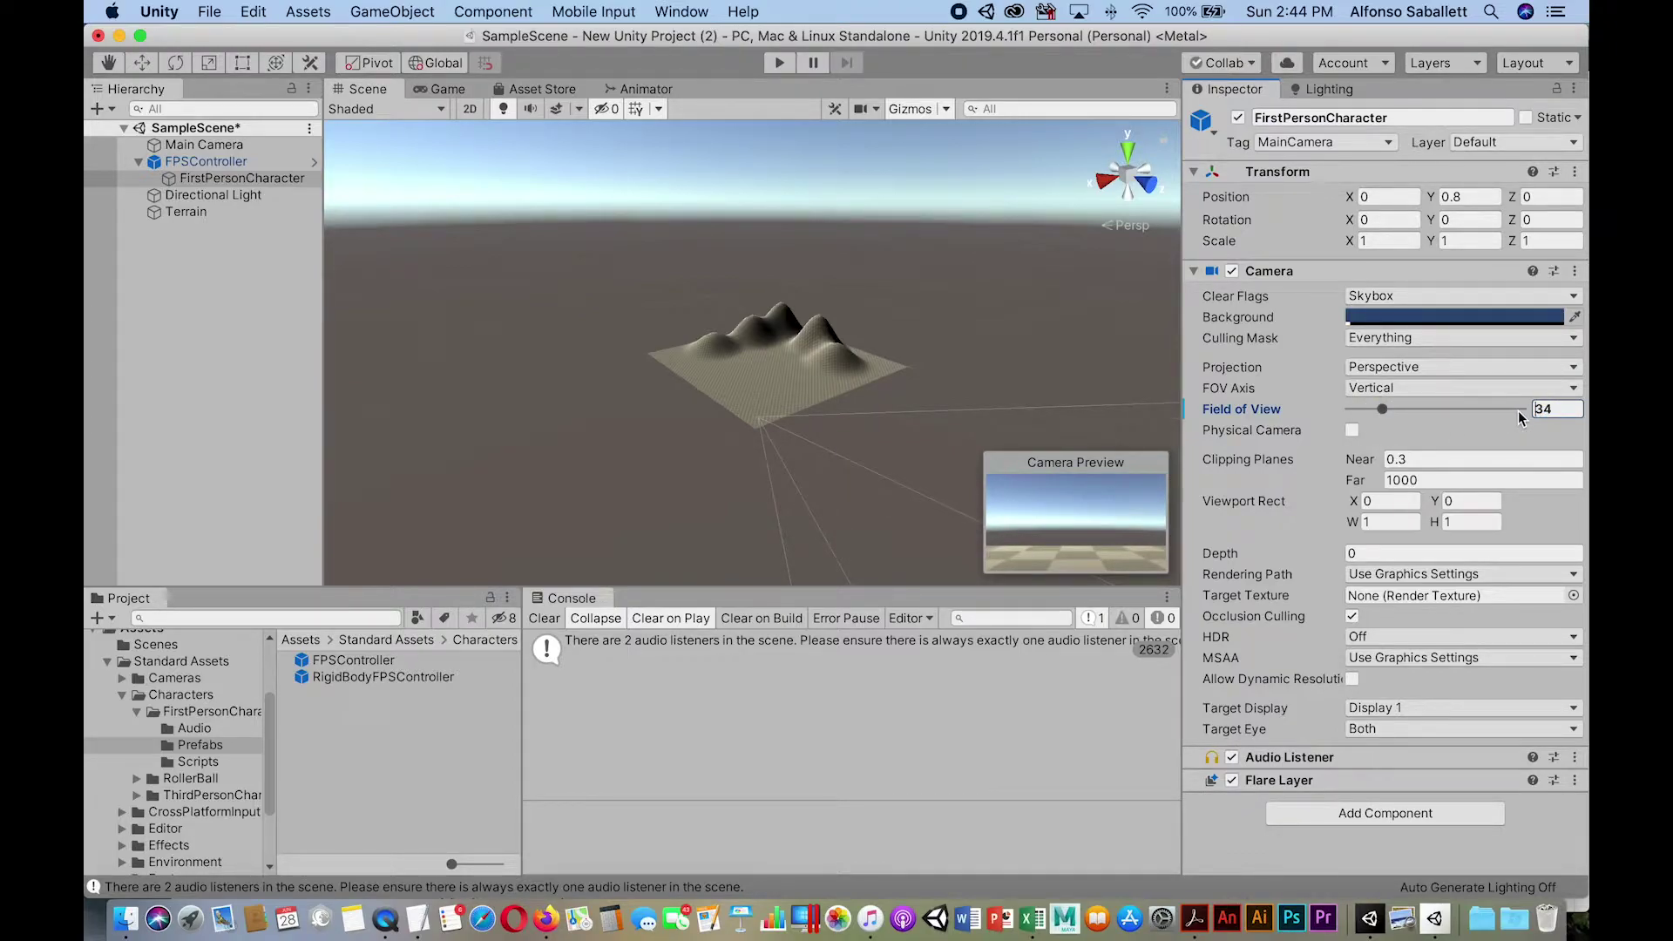
{"action": "type", "text": "60"}
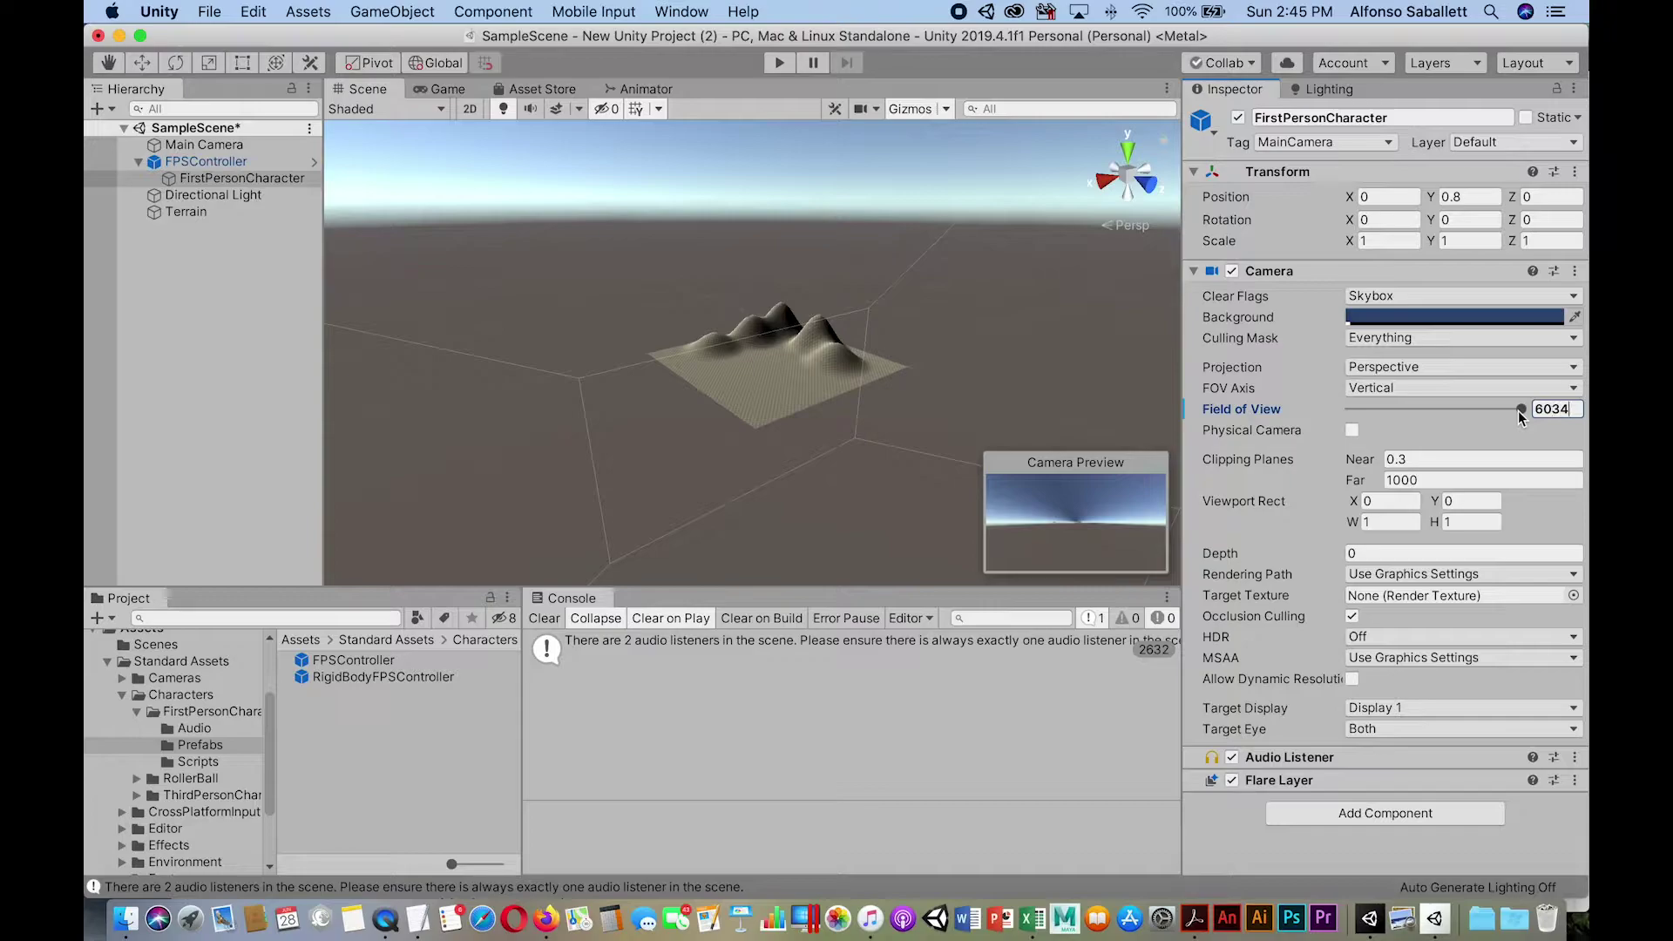
{"action": "key", "text": "BackSpace"}
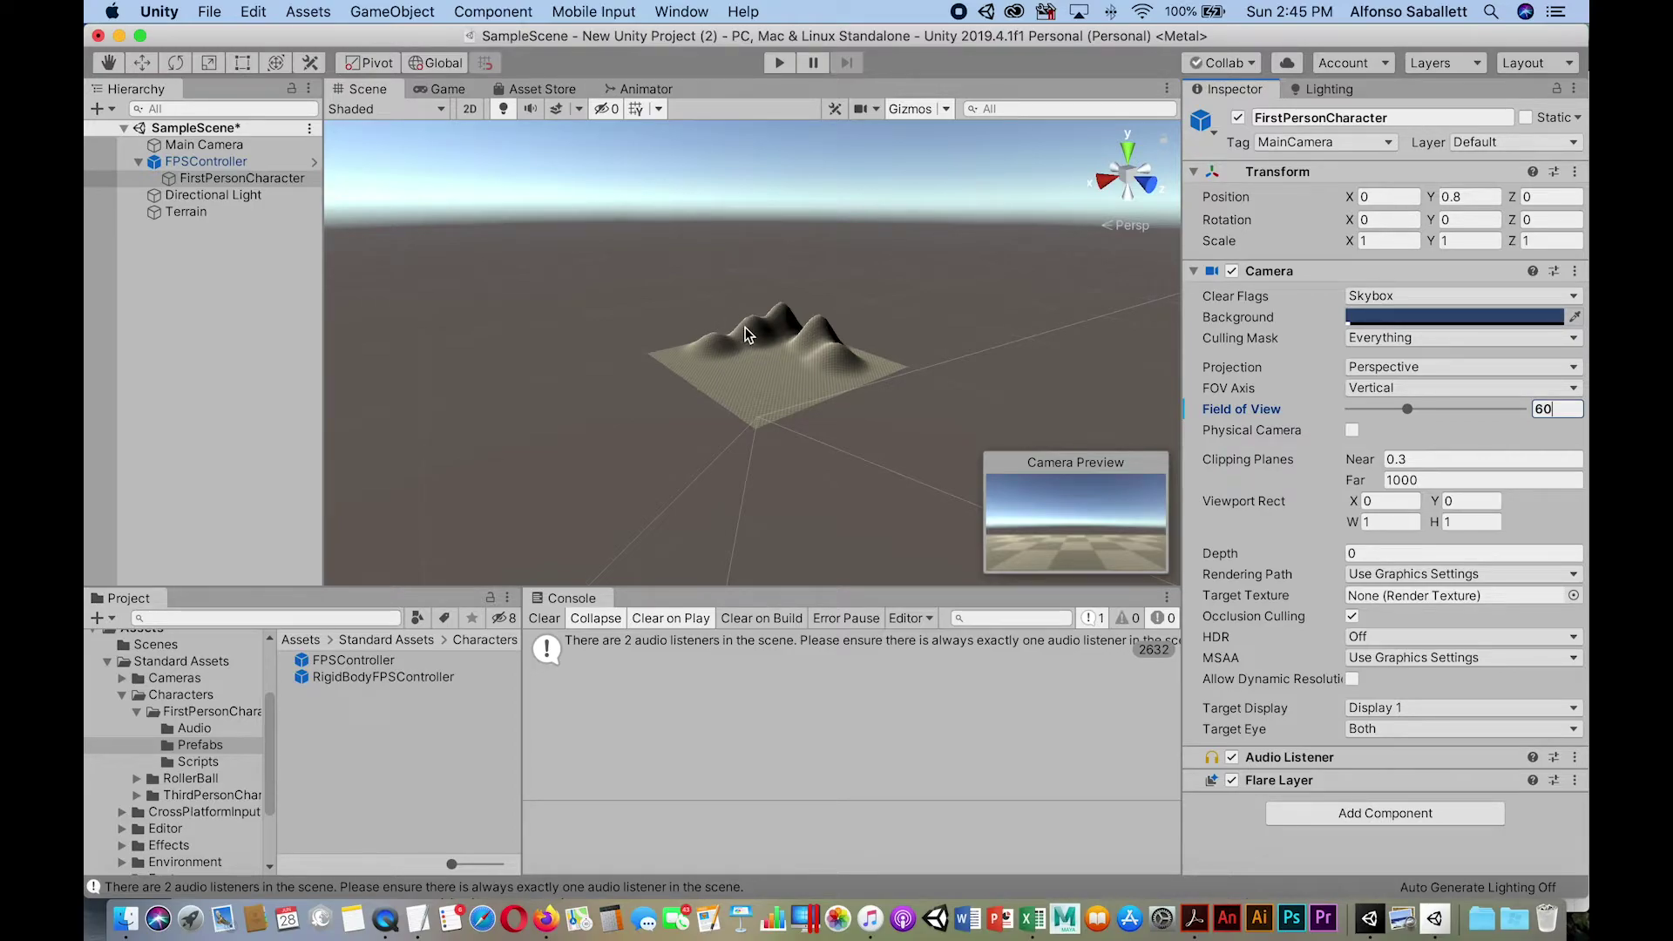
- Try rotating the FirstPersonCharacter camera about its Y axis with the Rotate tool so it faces the hills
{"action": "left_click", "coordinate": [203, 179]}
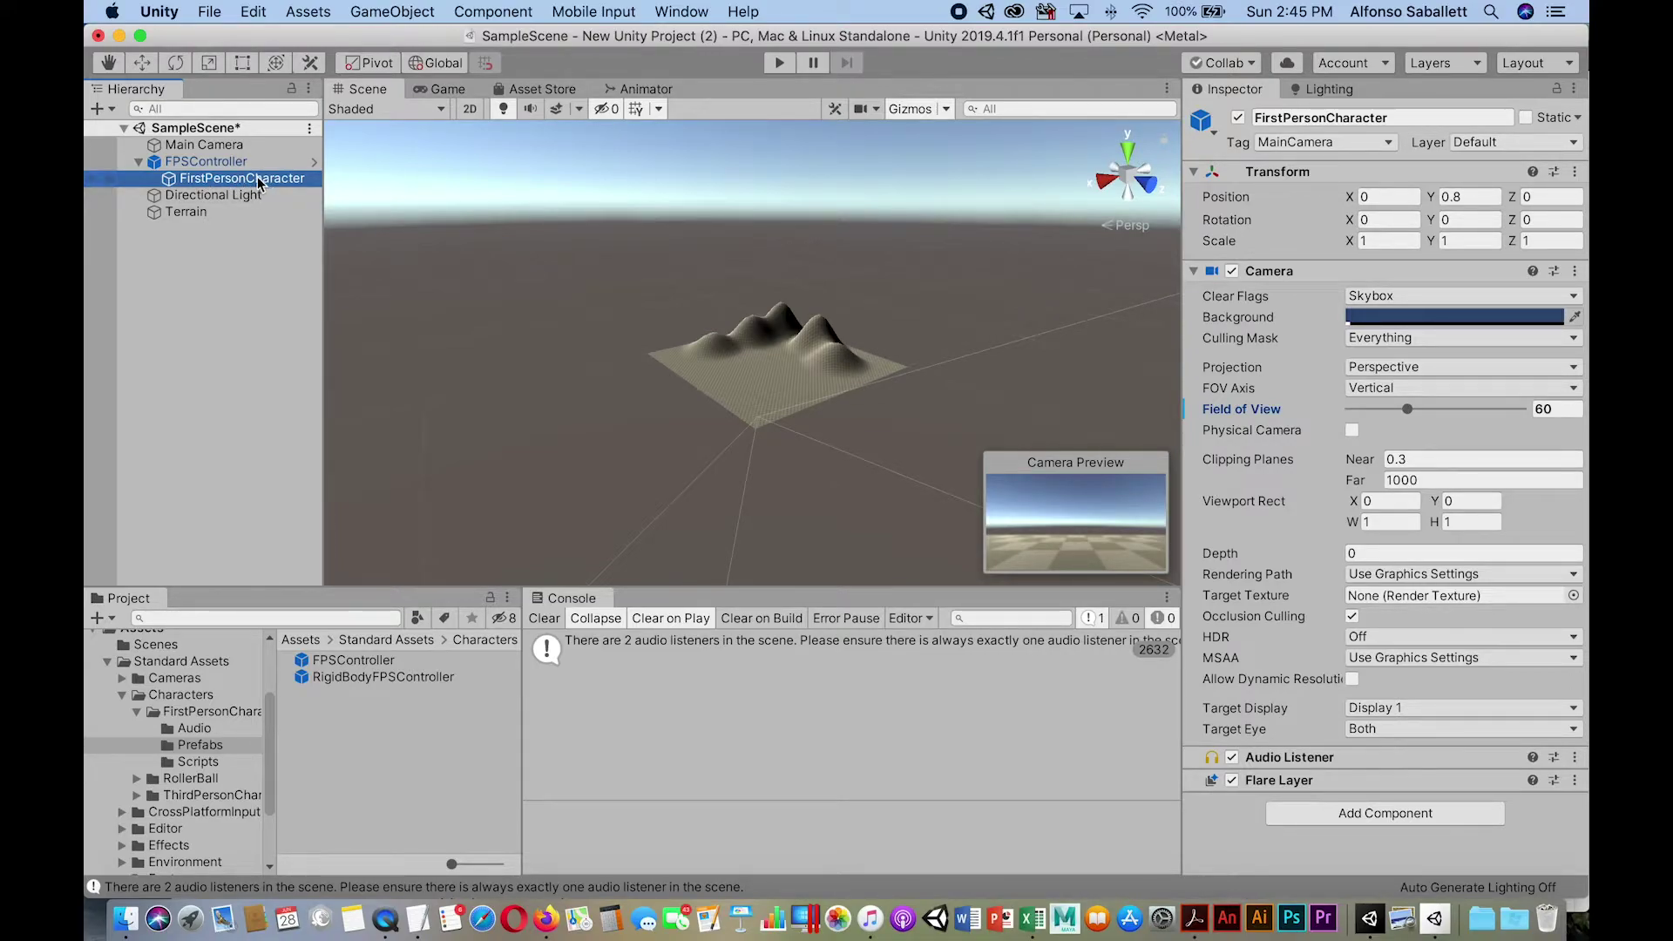
{"action": "left_click", "coordinate": [176, 64]}
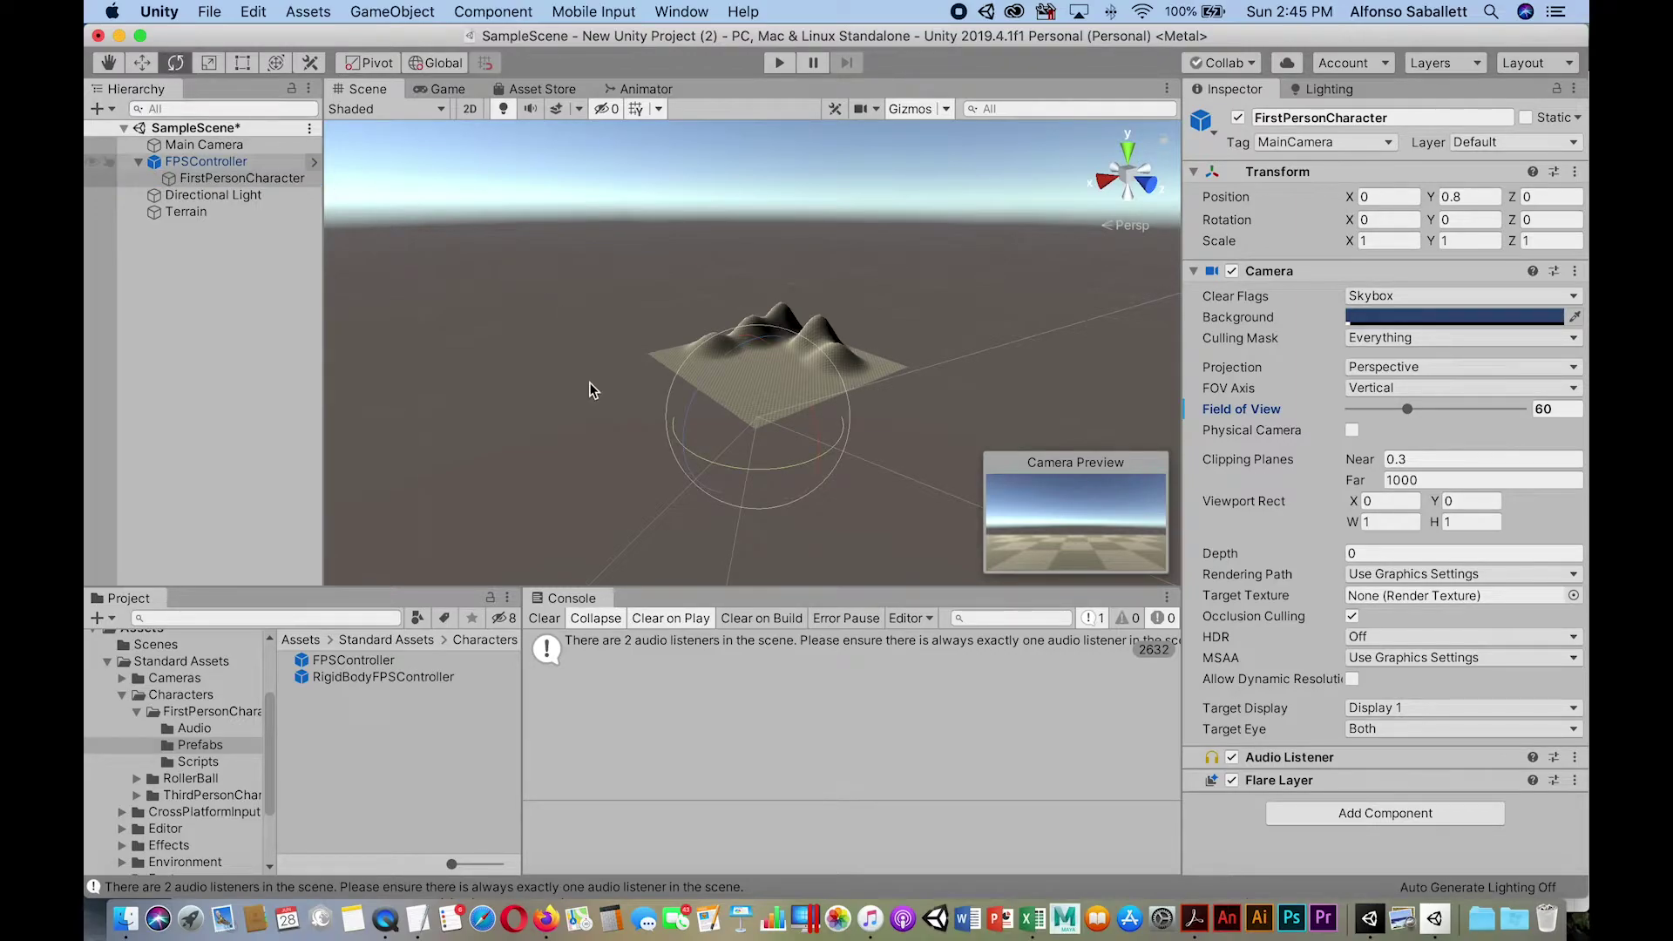
{"action": "left_click_drag", "start_coordinate": [696, 456], "coordinate": [890, 436]}
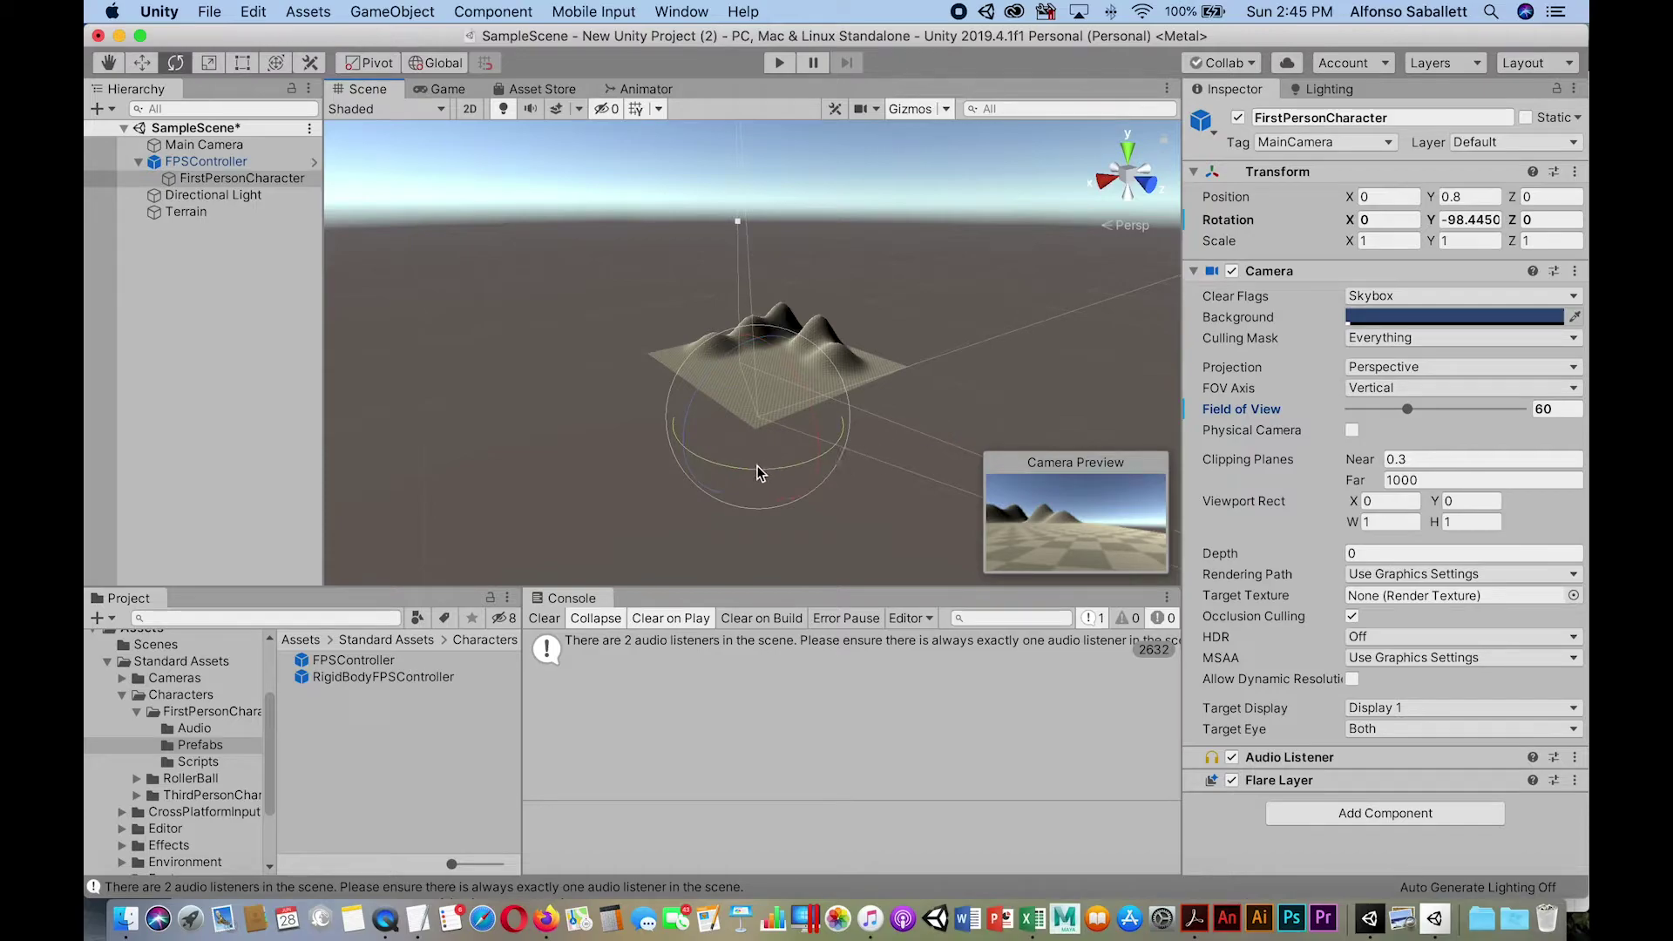
{"action": "left_click_drag", "start_coordinate": [744, 475], "coordinate": [898, 465]}
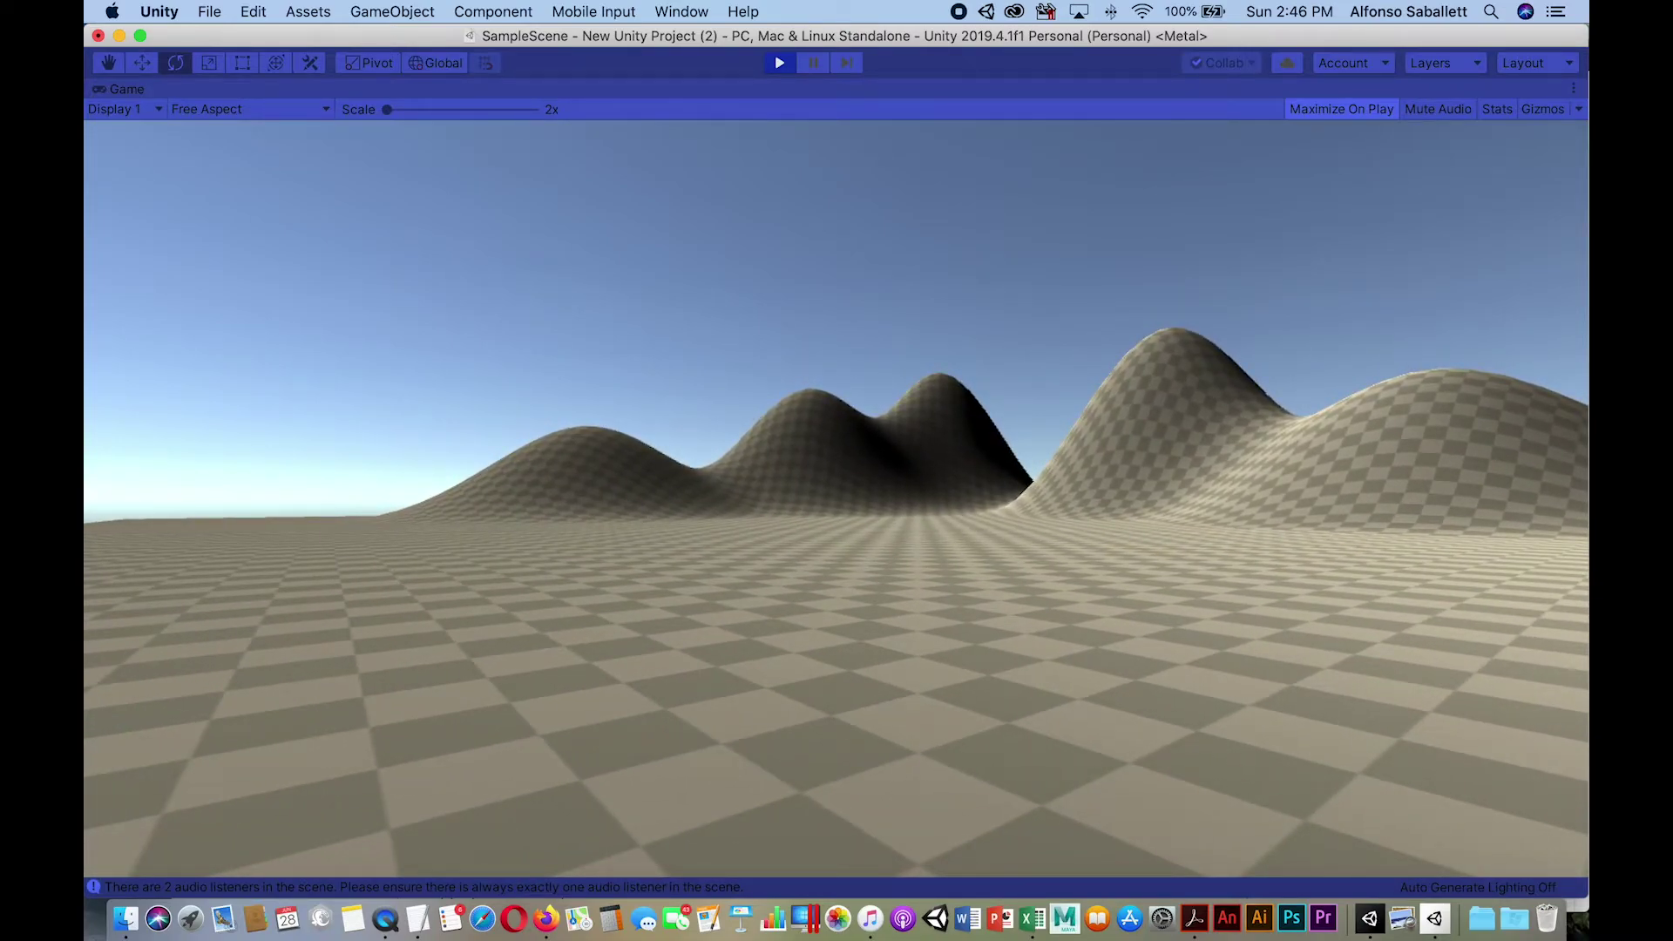
- Stop the running game, play-test the scene once more with the FirstPersonCharacter rotation at 0, and exit play mode
{"action": "key", "text": "super+p"}
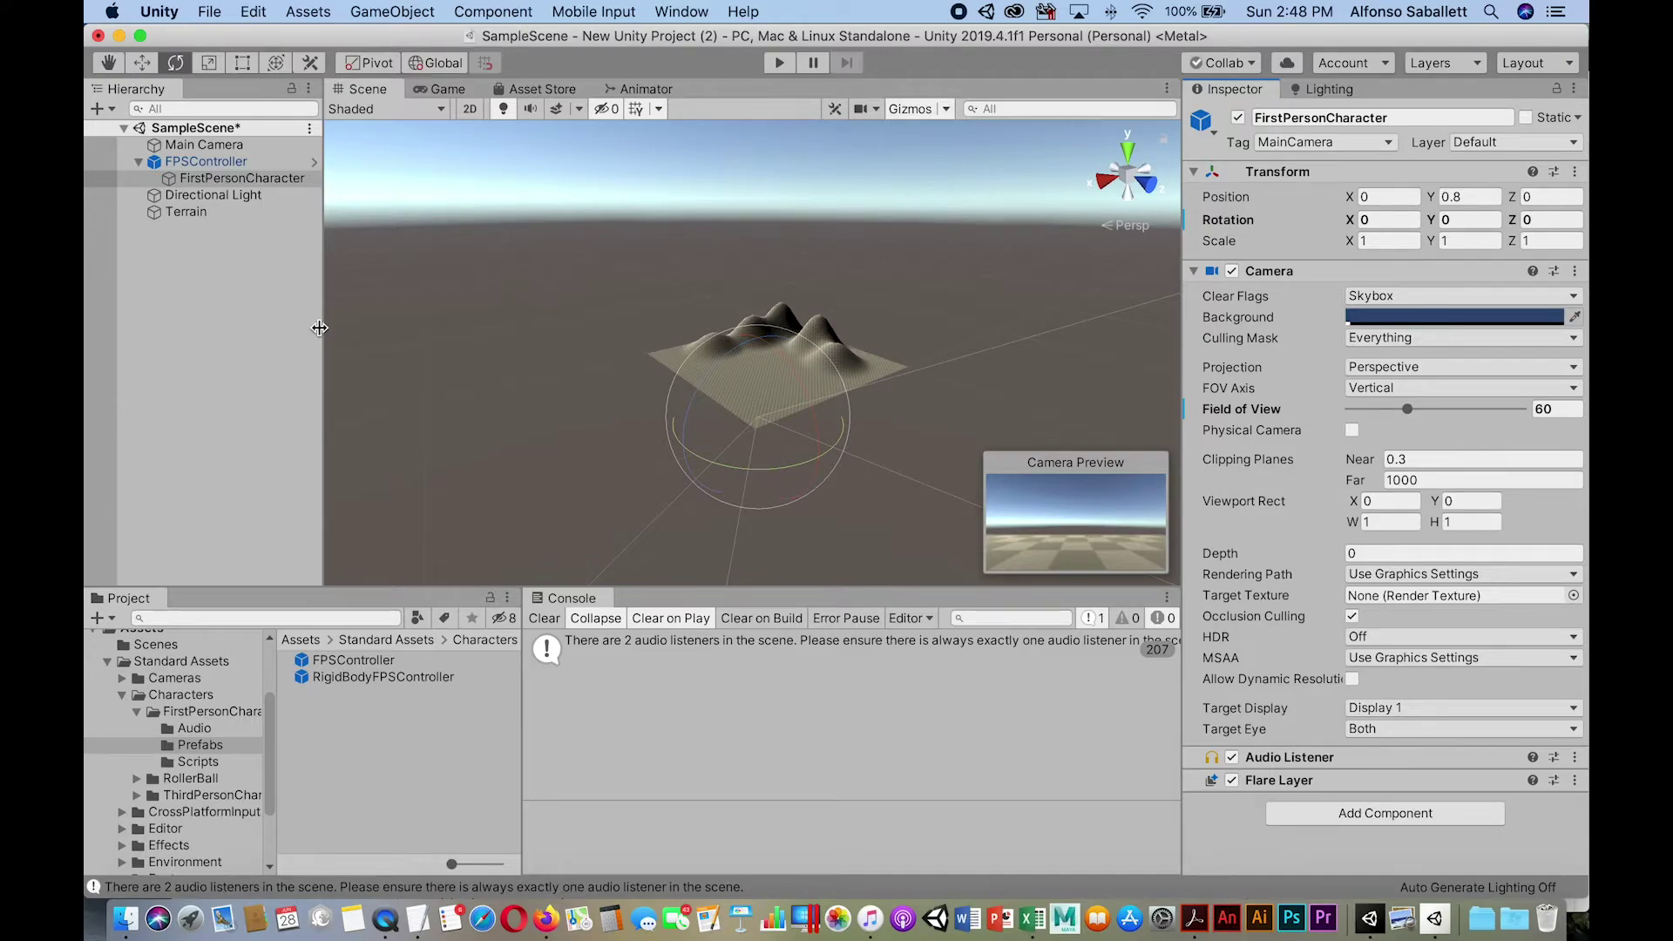
{"action": "key", "text": "super+p"}
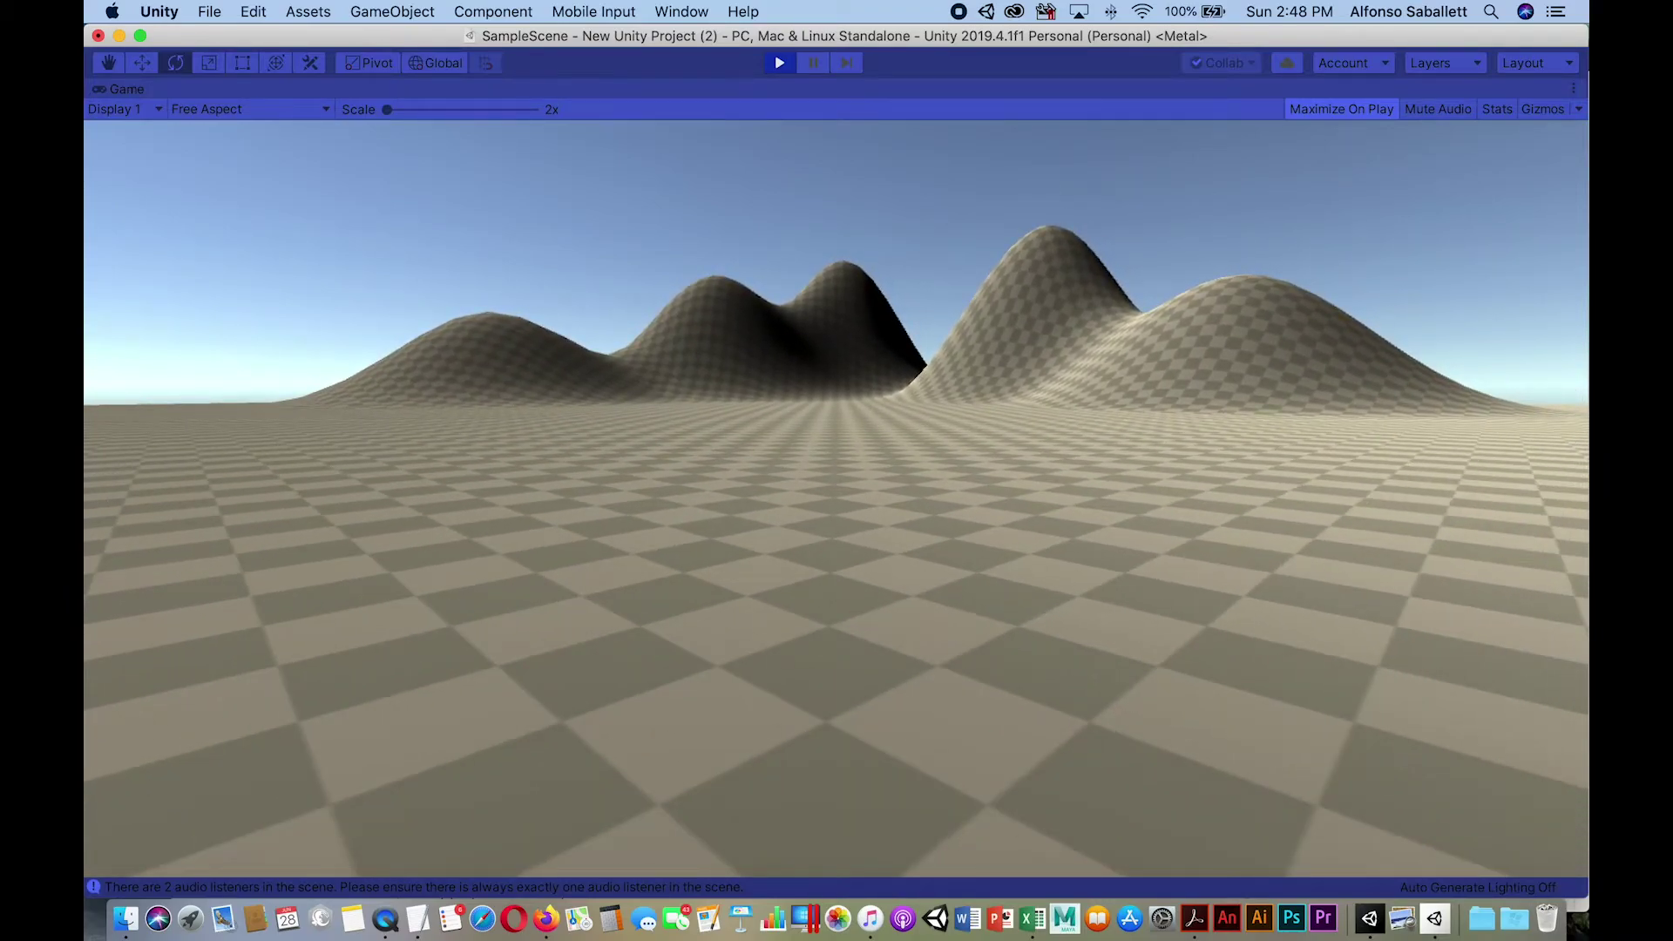
{"action": "key", "text": "super+p"}
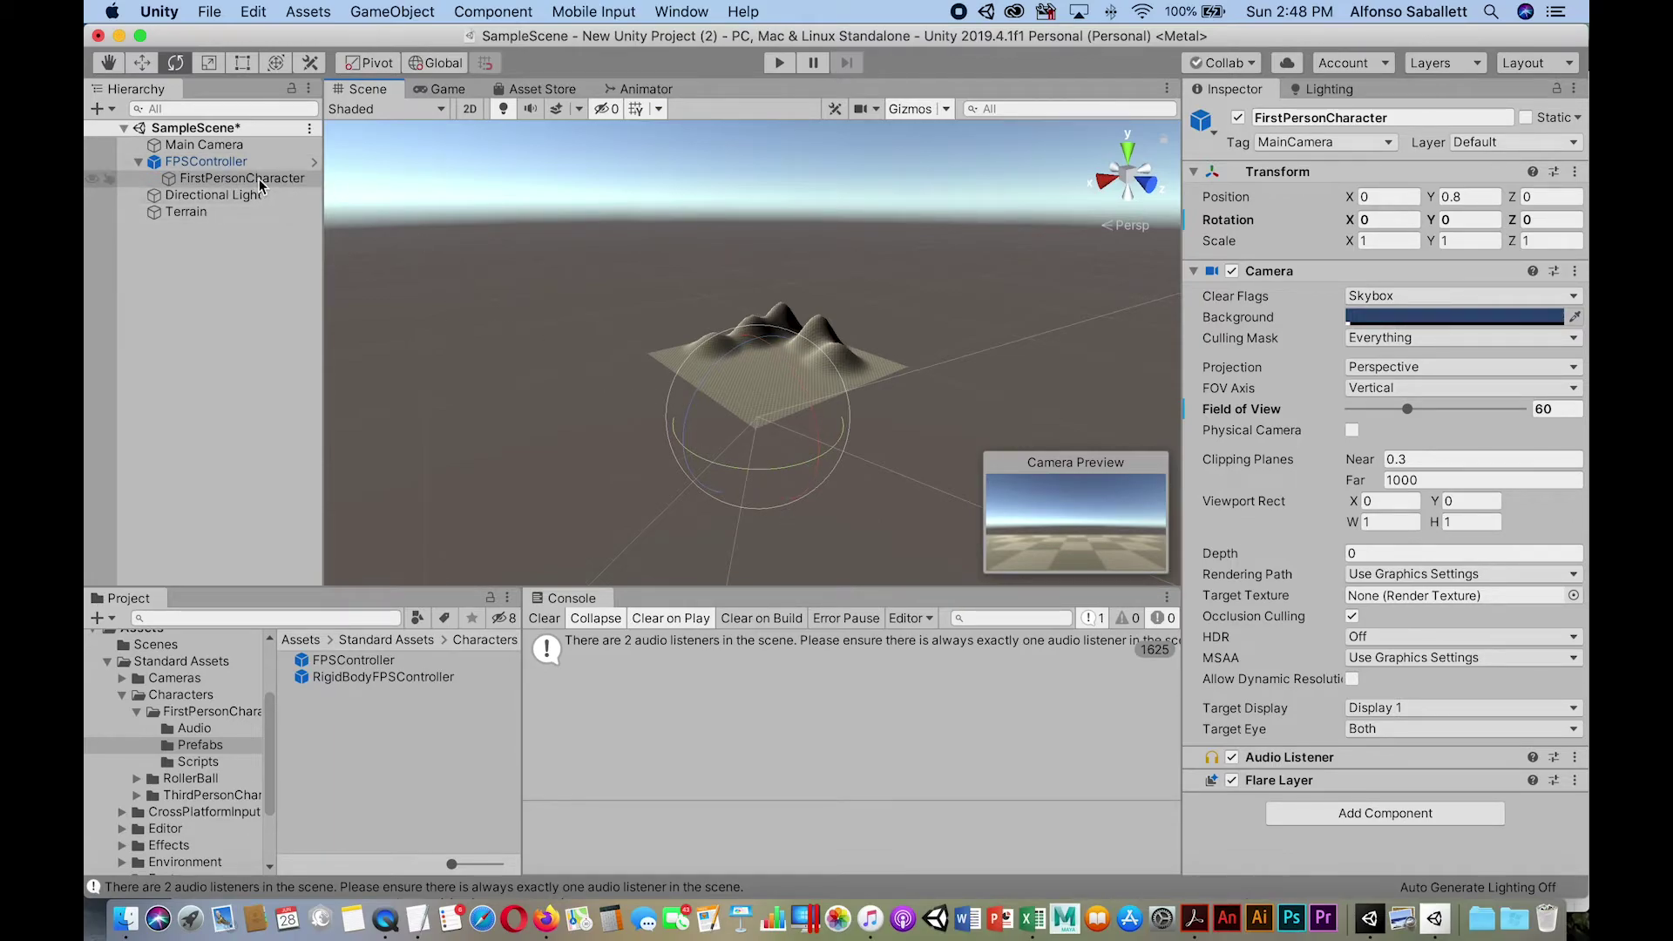
- Inspect the FPSController and its FirstPersonCharacter child, checking where they sit on the terrain and what the camera preview shows
{"action": "left_click", "coordinate": [217, 179]}
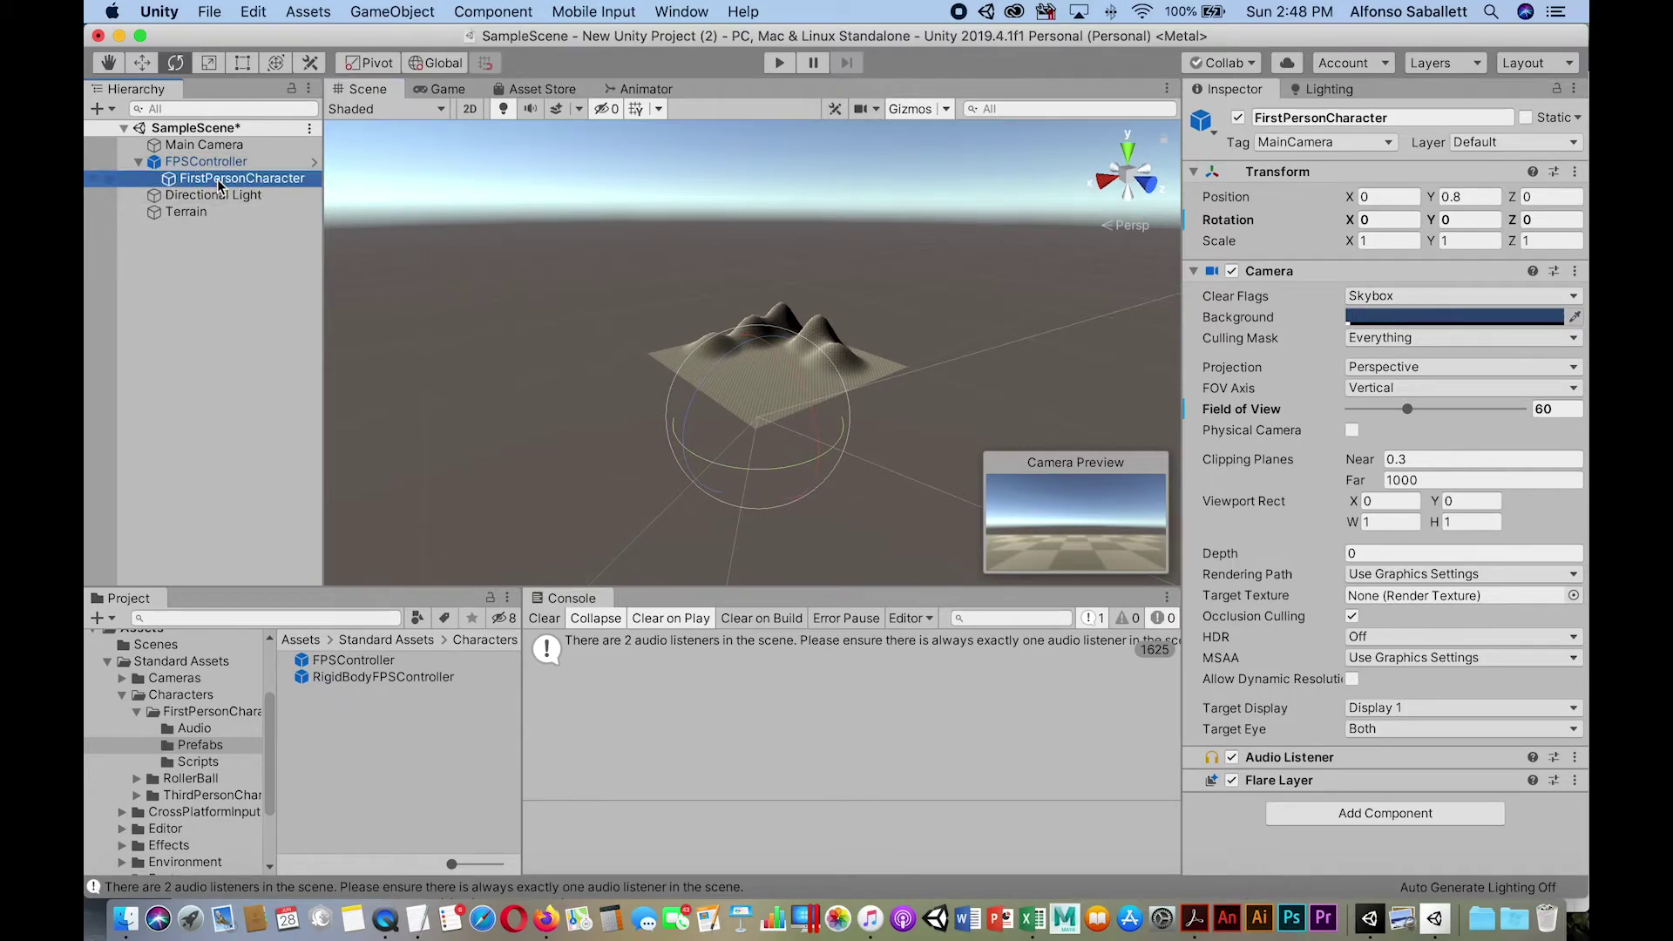
{"action": "left_click", "coordinate": [205, 164]}
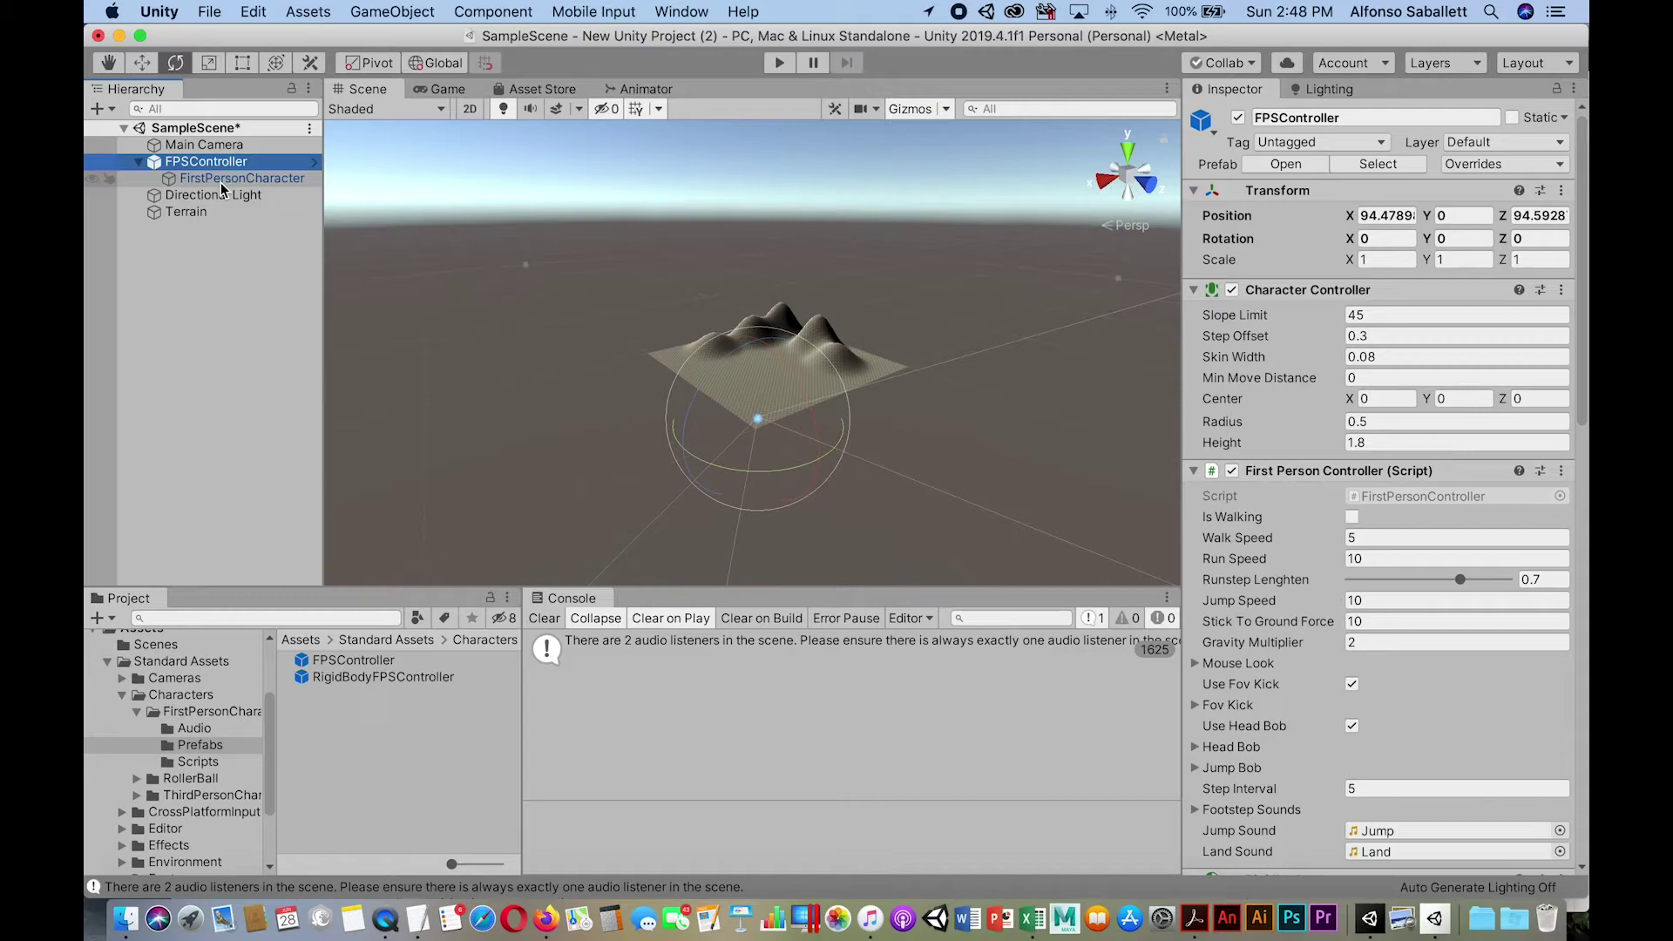
{"action": "left_click", "coordinate": [138, 162]}
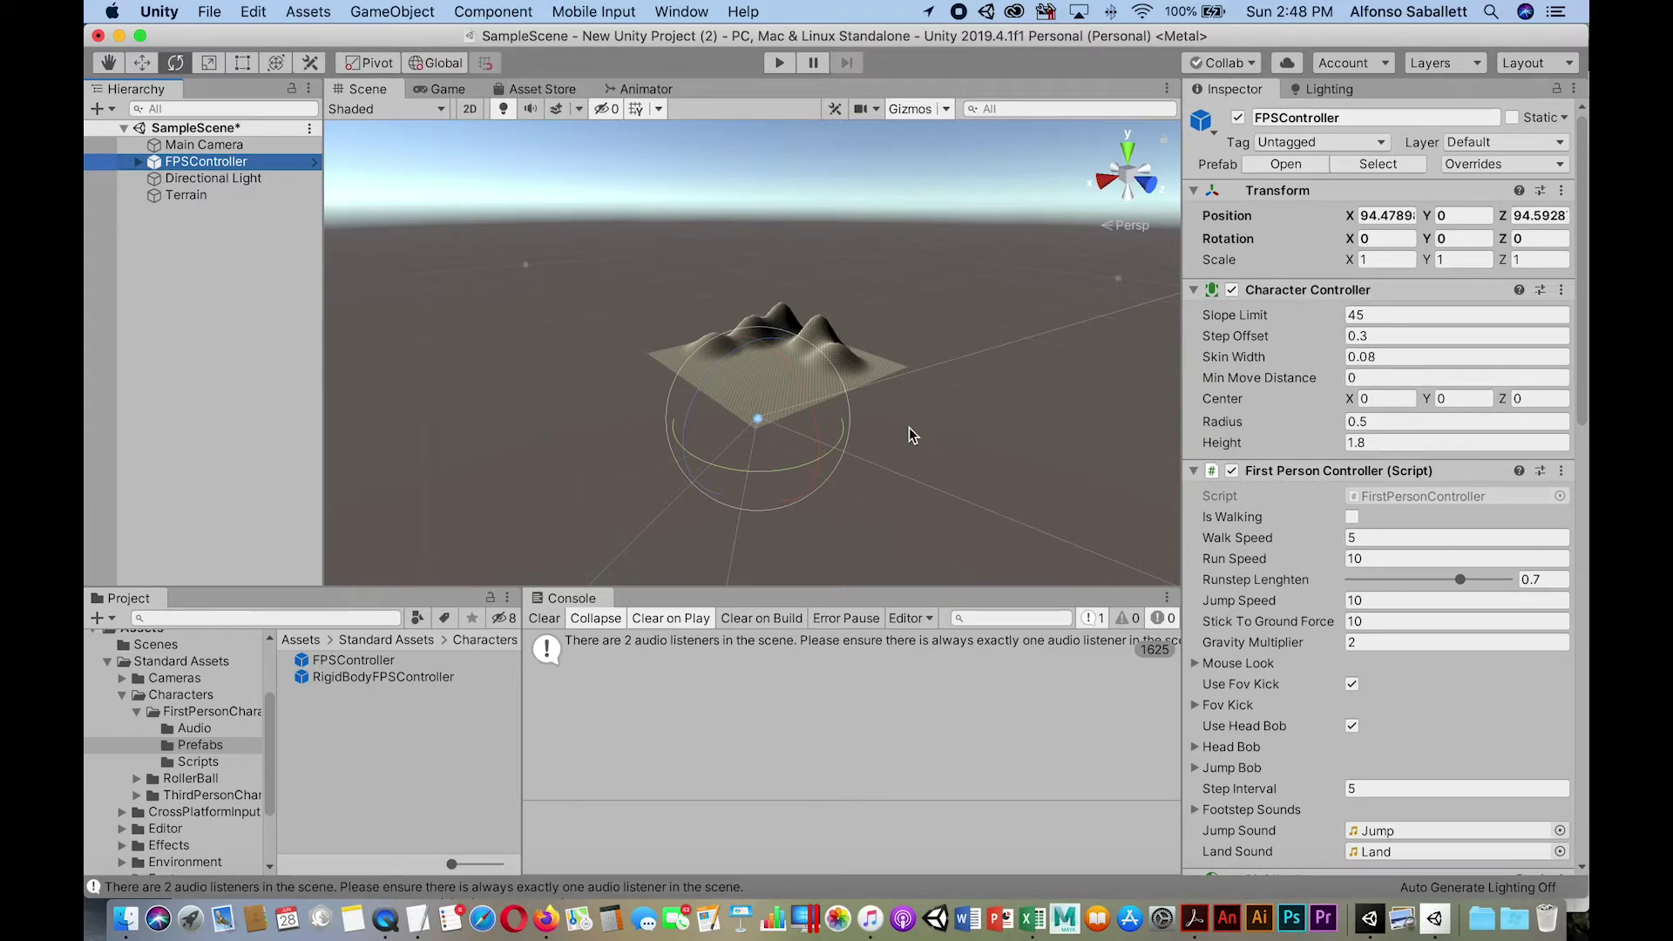
{"action": "scroll", "coordinate": [902, 409], "scroll_direction": "down", "scroll_amount": 10}
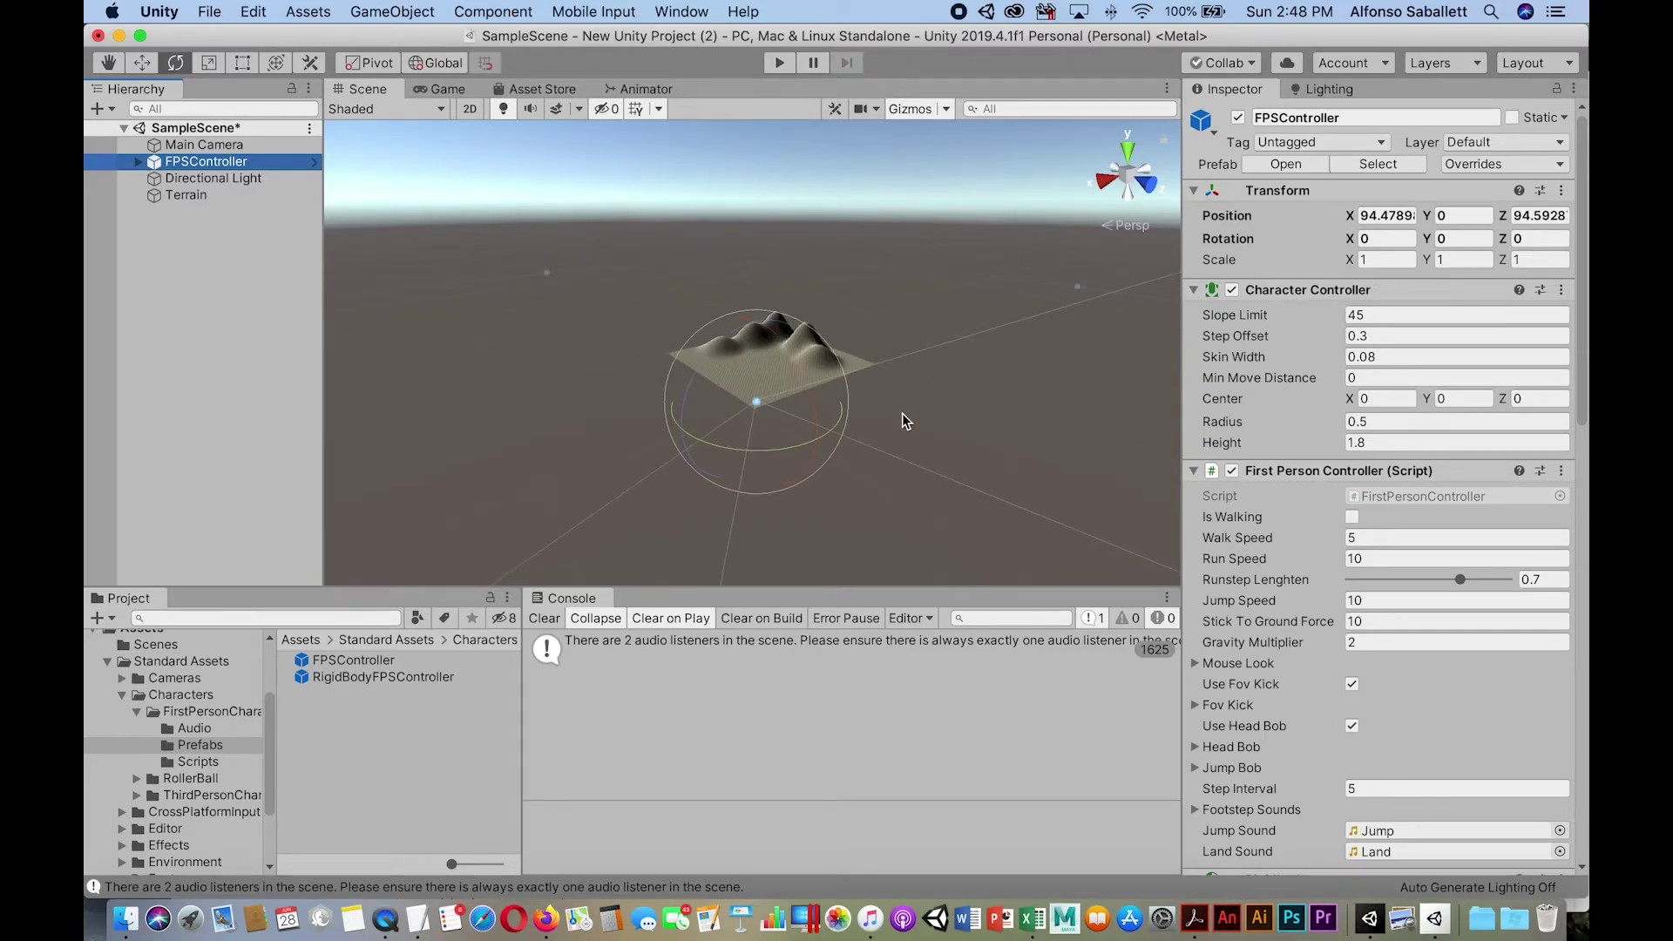
{"action": "scroll", "coordinate": [902, 424], "scroll_direction": "down", "scroll_amount": 4}
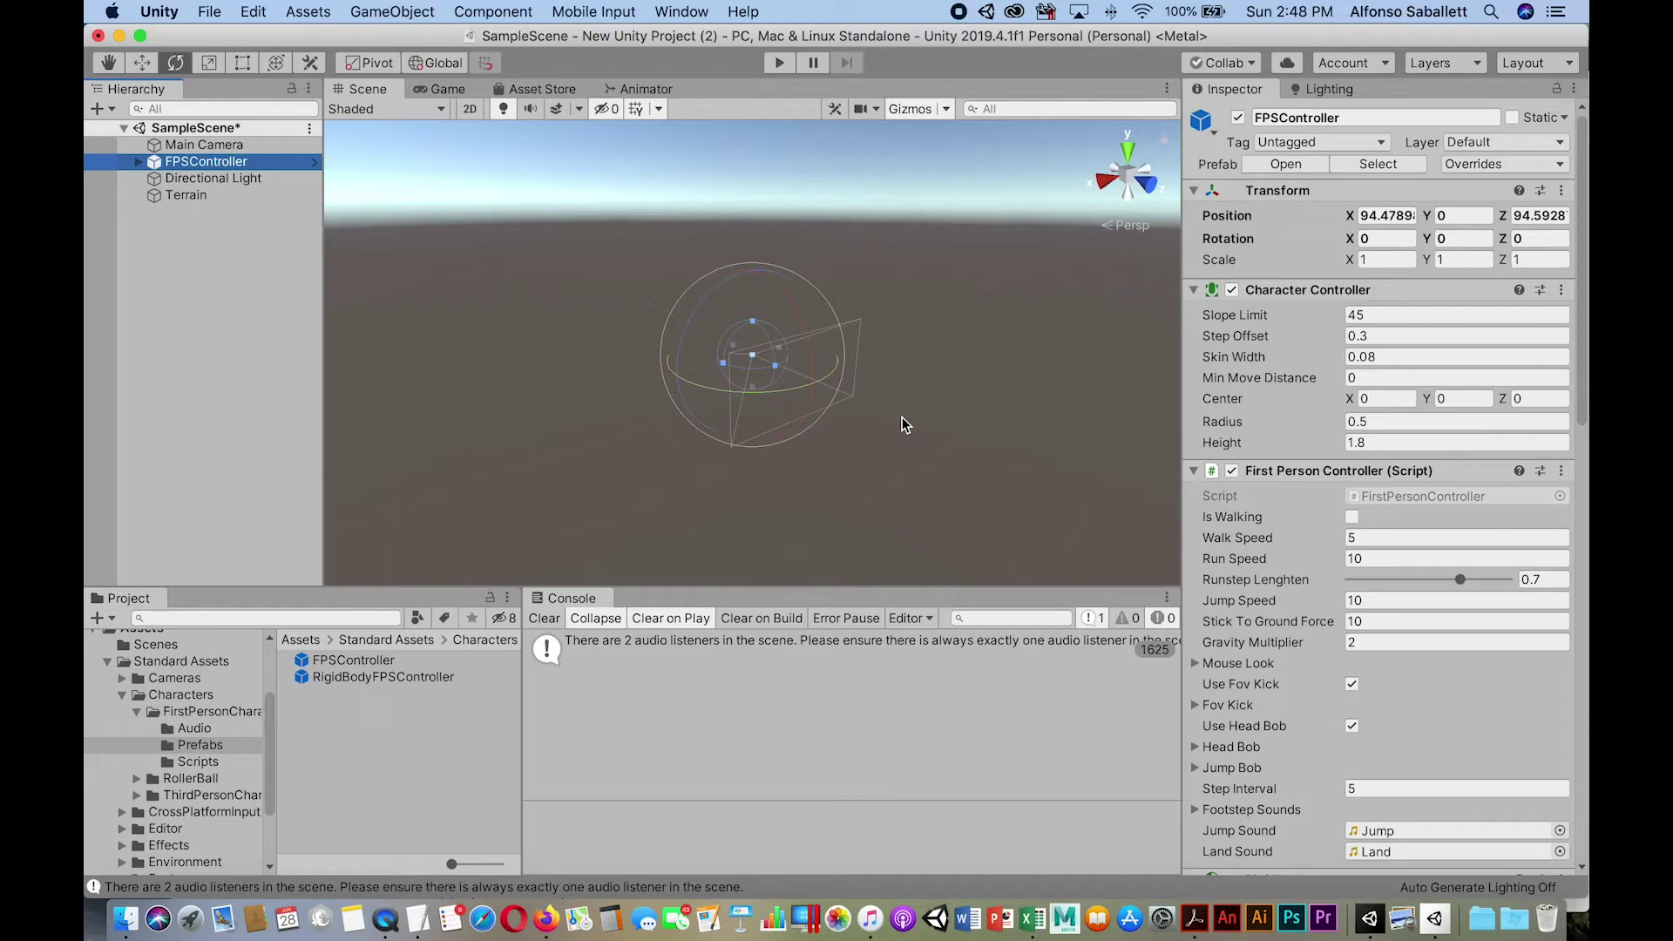
{"action": "scroll", "coordinate": [902, 424], "scroll_direction": "down", "scroll_amount": 6}
{"action": "scroll", "coordinate": [902, 425], "scroll_direction": "down", "scroll_amount": 1}
{"action": "scroll", "coordinate": [901, 425], "scroll_direction": "down", "scroll_amount": 1}
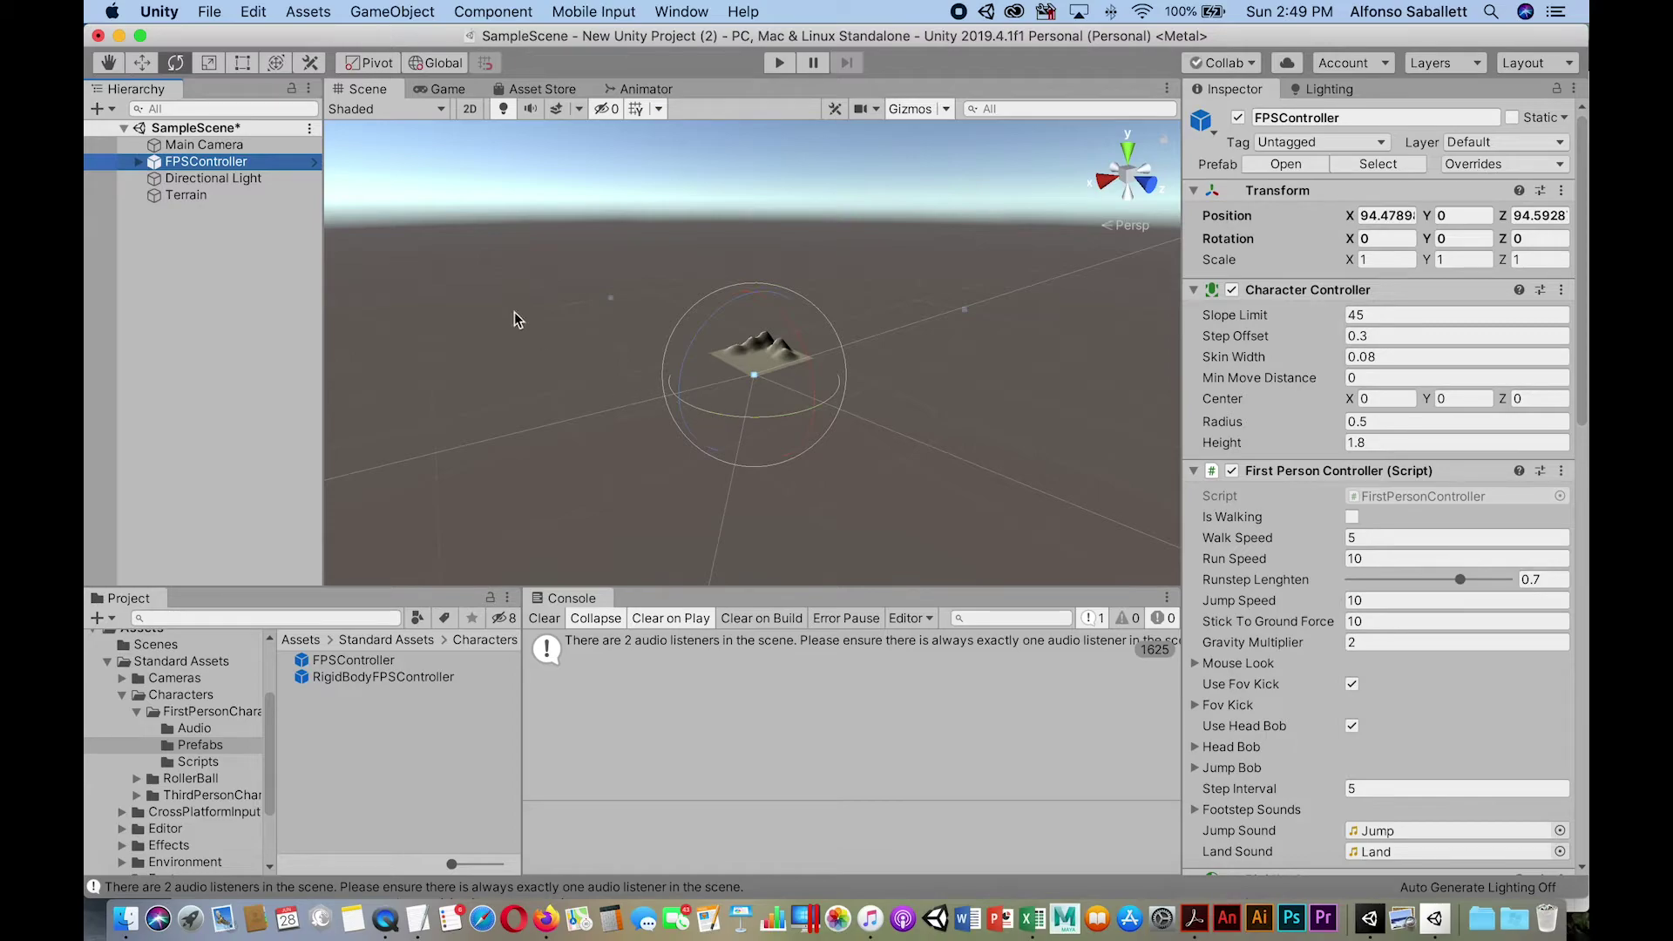
{"action": "left_click", "coordinate": [138, 161]}
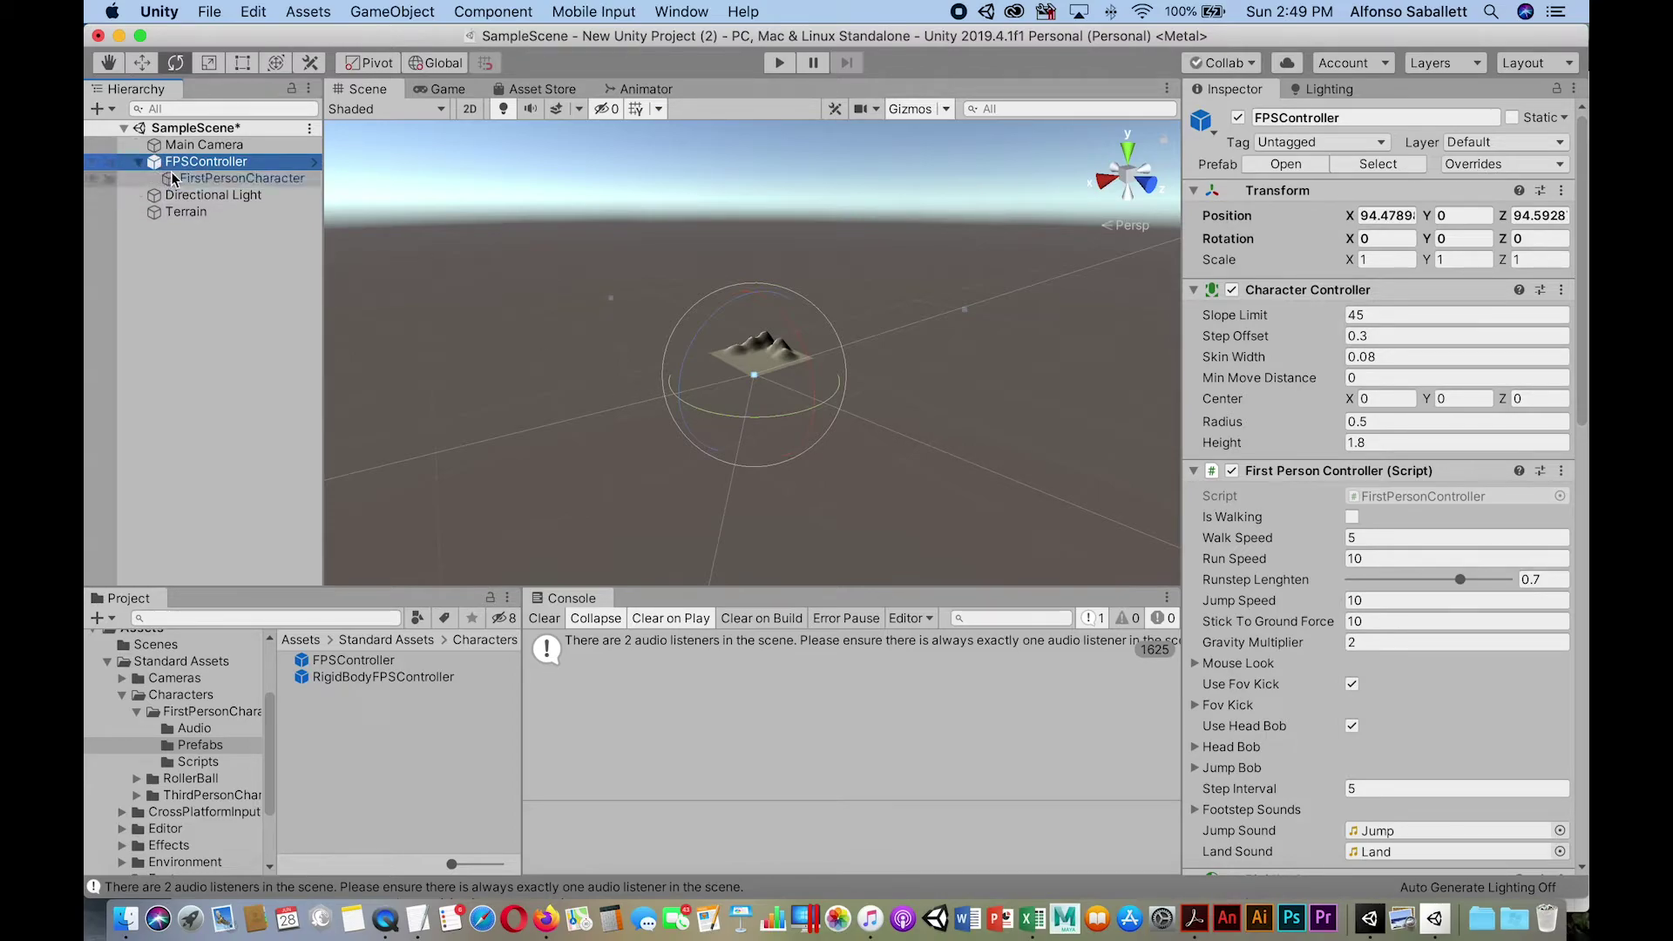
{"action": "left_click", "coordinate": [194, 177]}
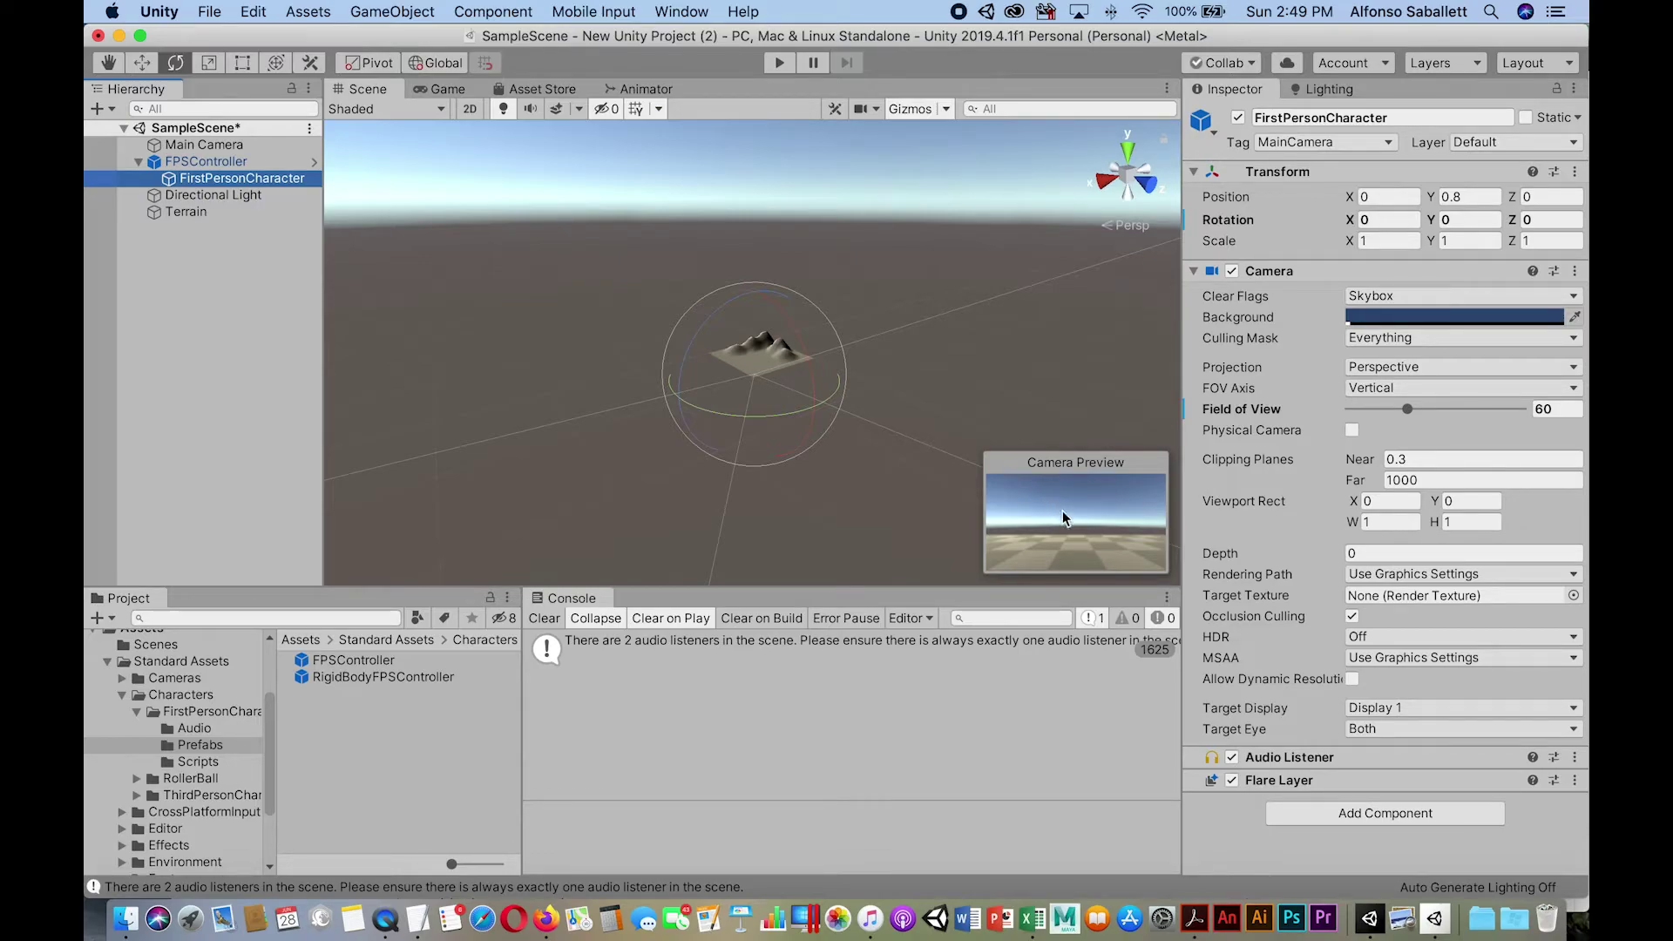
- Try rotating the parent FPSController with the Rotate tool to a Y rotation of about -140.5, checking the FirstPersonCharacter camera preview
{"action": "key", "text": "Up"}
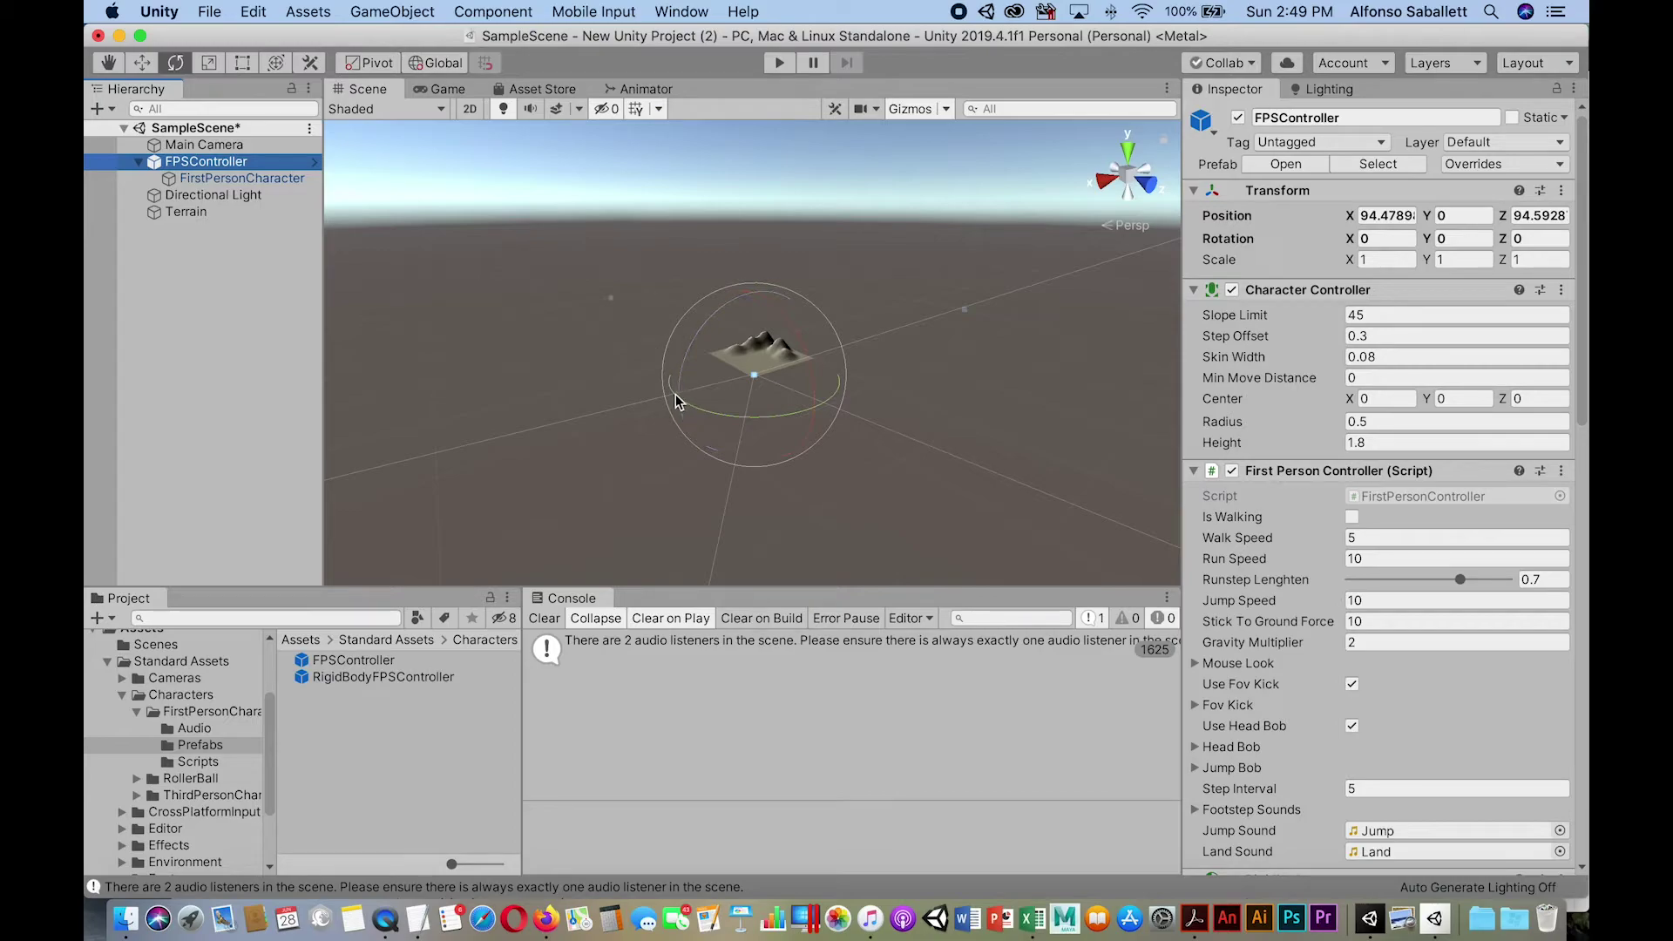
{"action": "left_click_drag", "start_coordinate": [677, 399], "coordinate": [904, 388]}
{"action": "left_click_drag", "start_coordinate": [678, 403], "coordinate": [886, 404]}
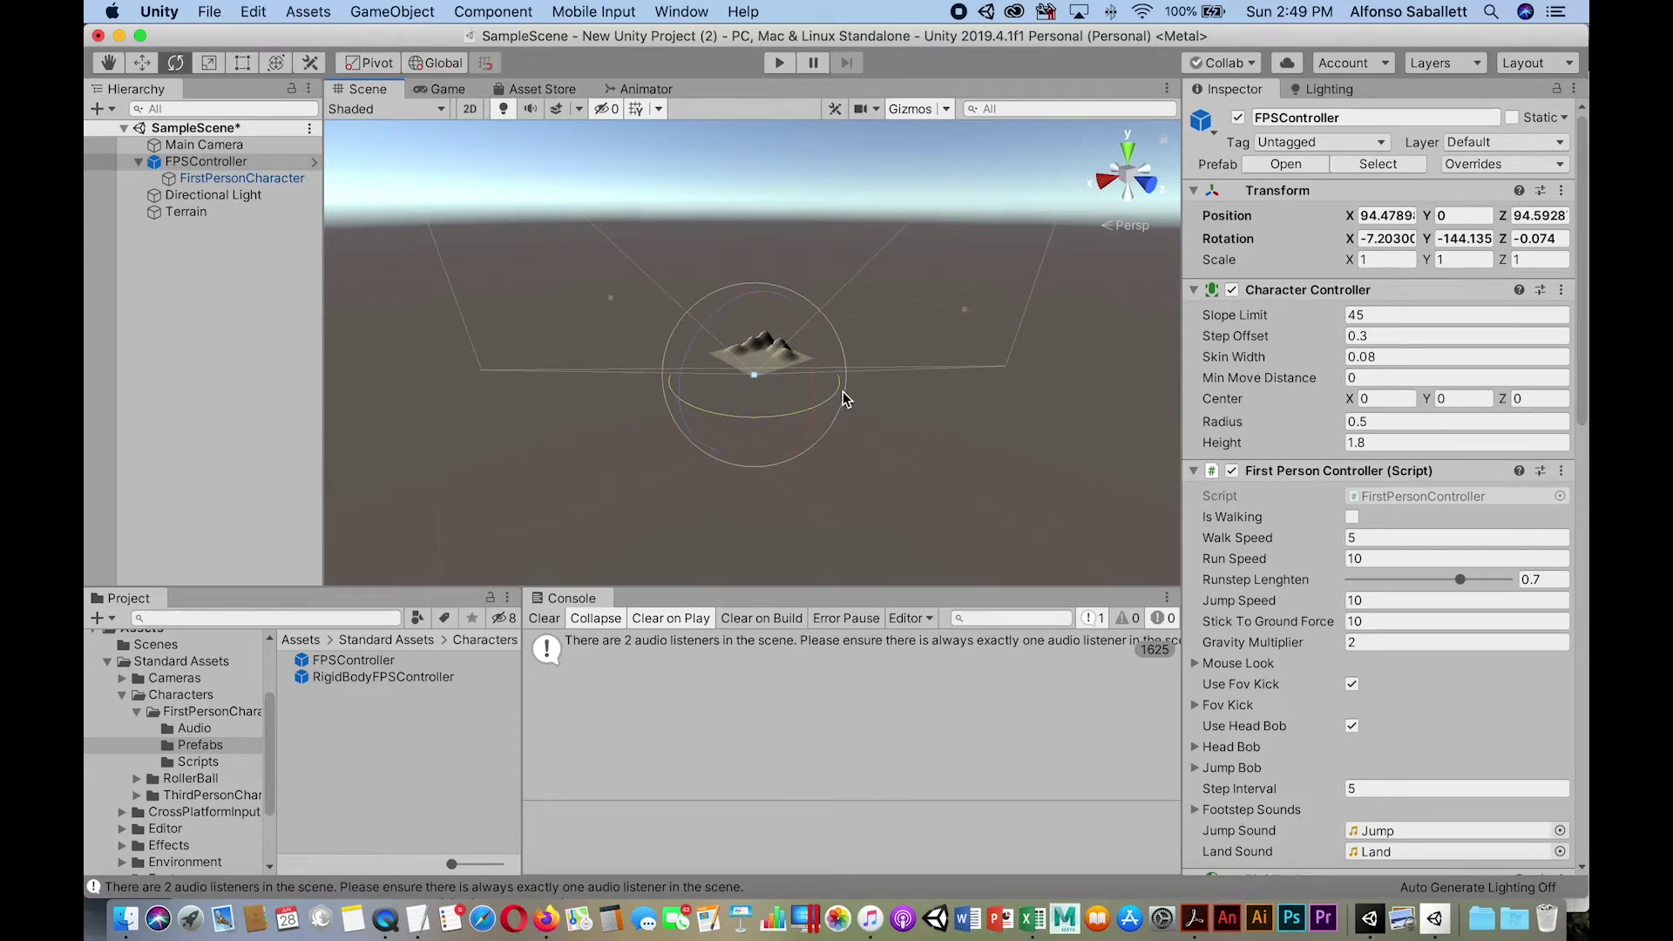
{"action": "left_click", "coordinate": [276, 178]}
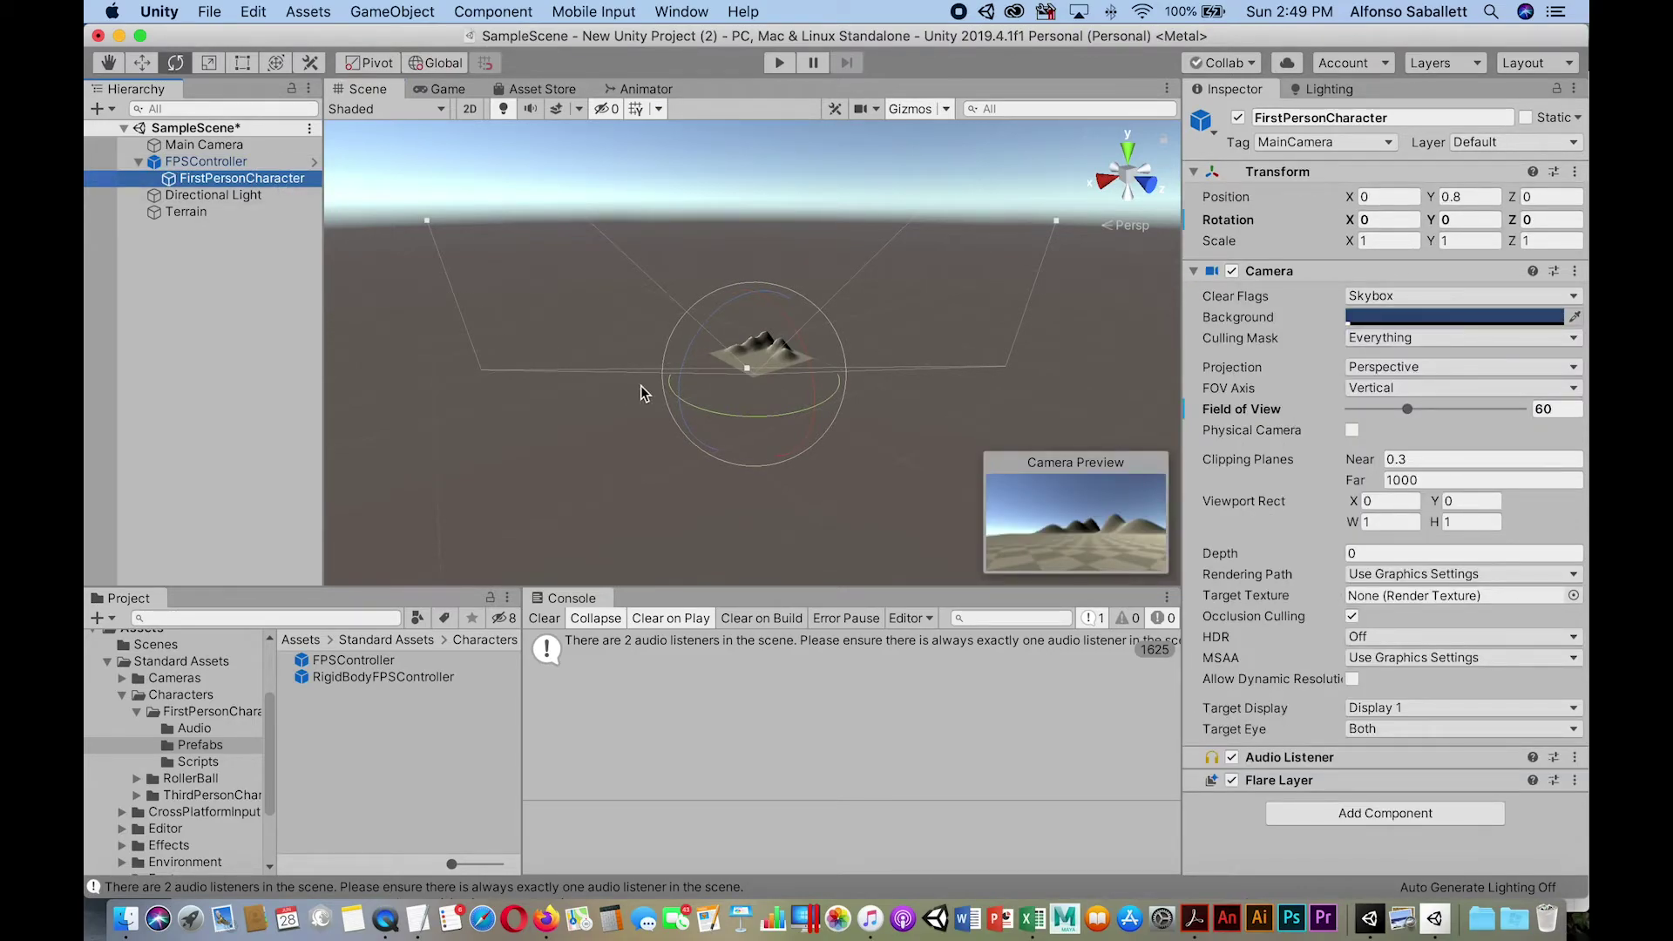
{"action": "left_click", "coordinate": [233, 163]}
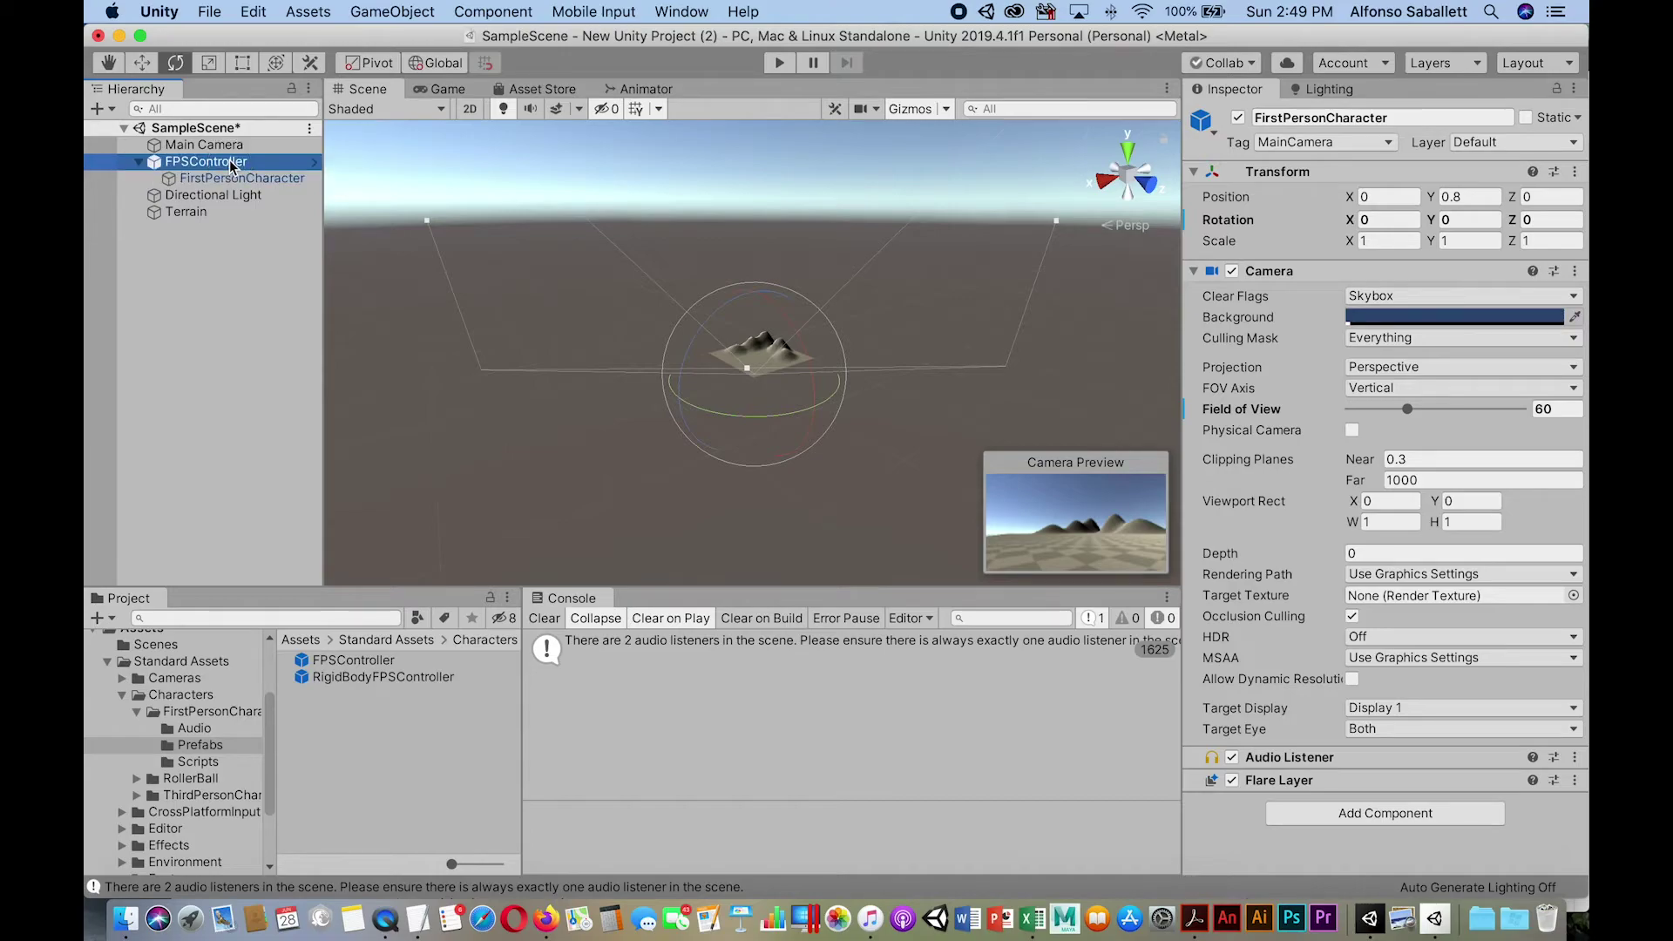
{"action": "left_click_drag", "start_coordinate": [754, 424], "coordinate": [744, 421]}
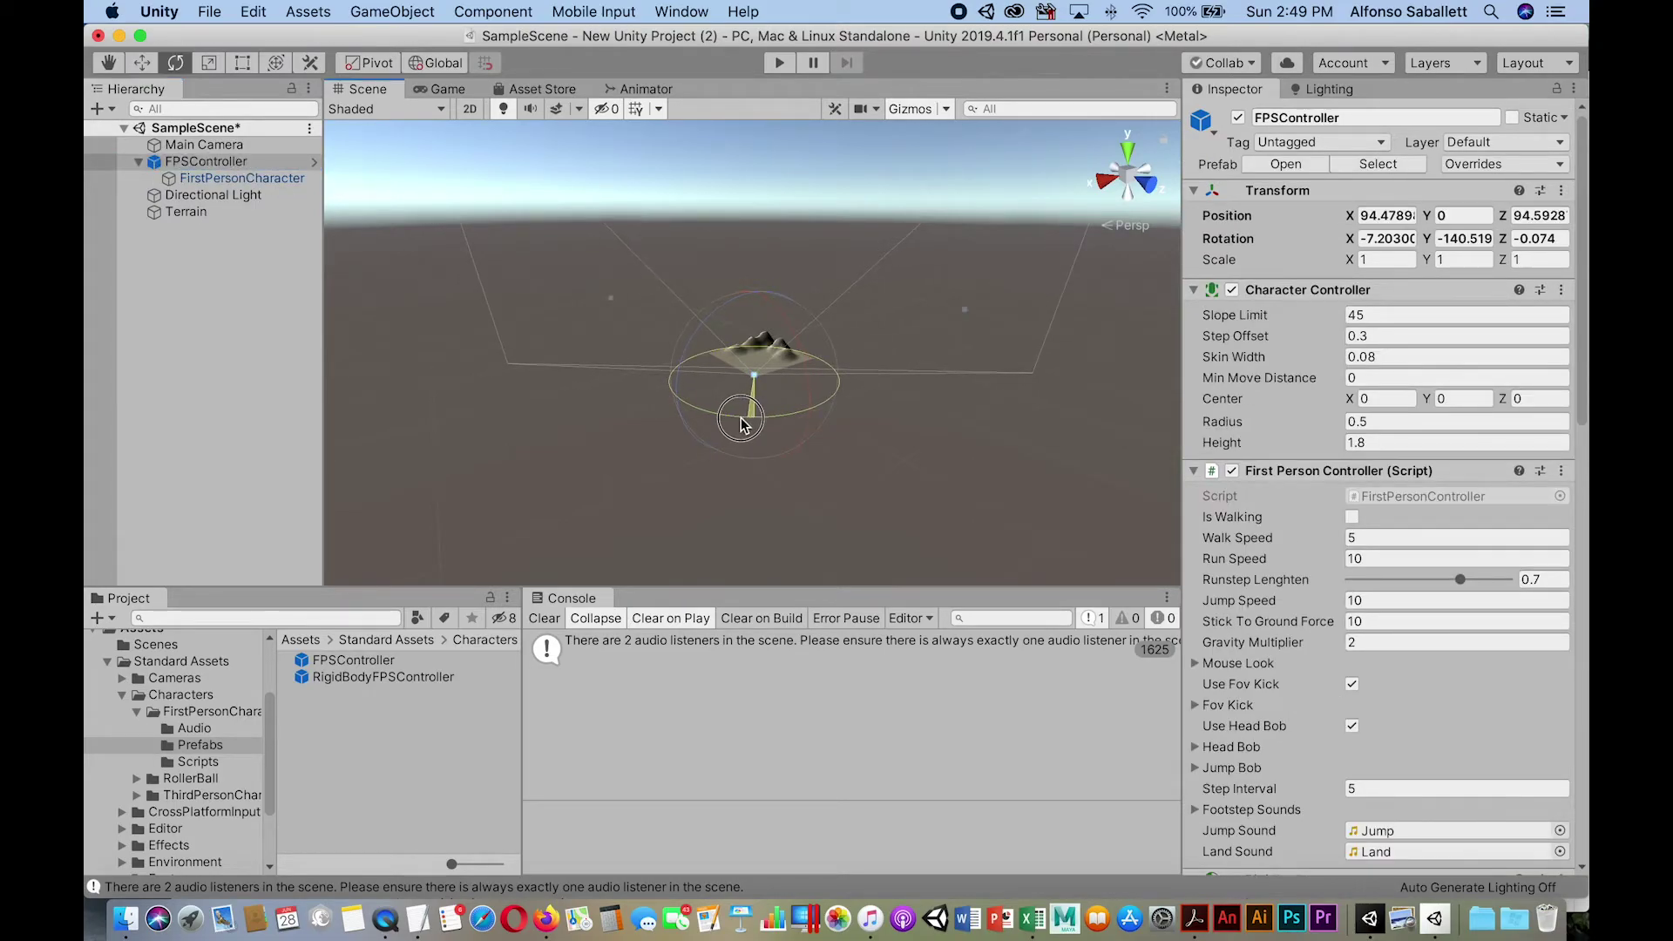
{"action": "left_click", "coordinate": [268, 178]}
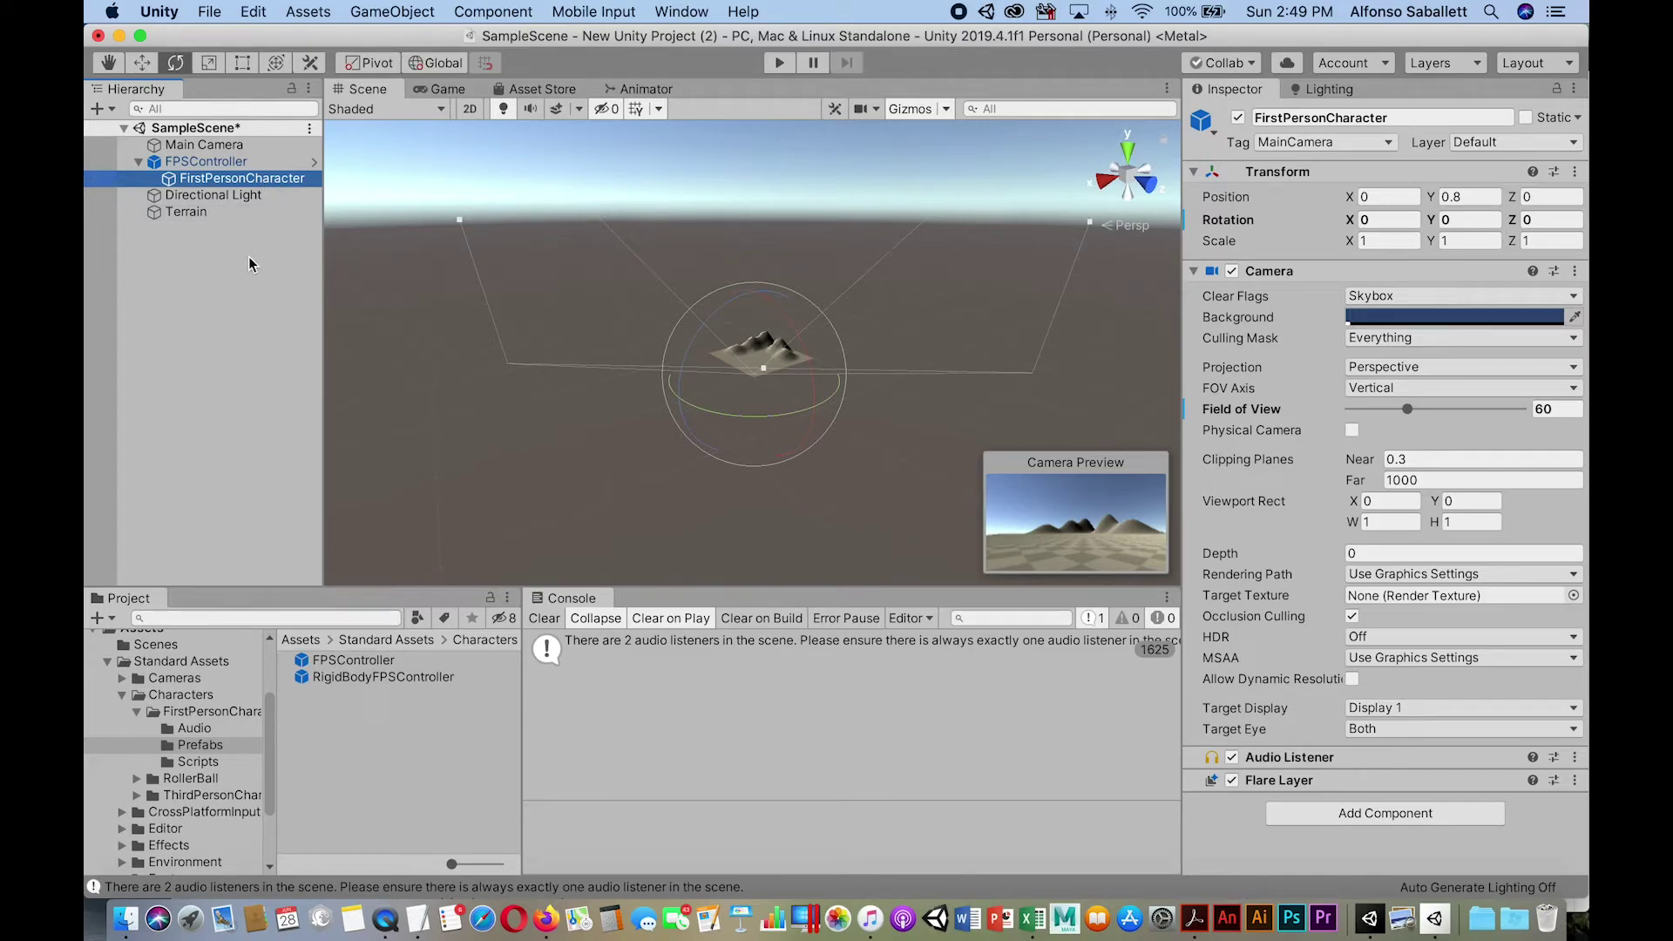
- Undo the FPSController rotations
{"action": "key", "text": "super+z"}
{"action": "key", "text": "super+z"}
{"action": "key", "text": "super+z"}
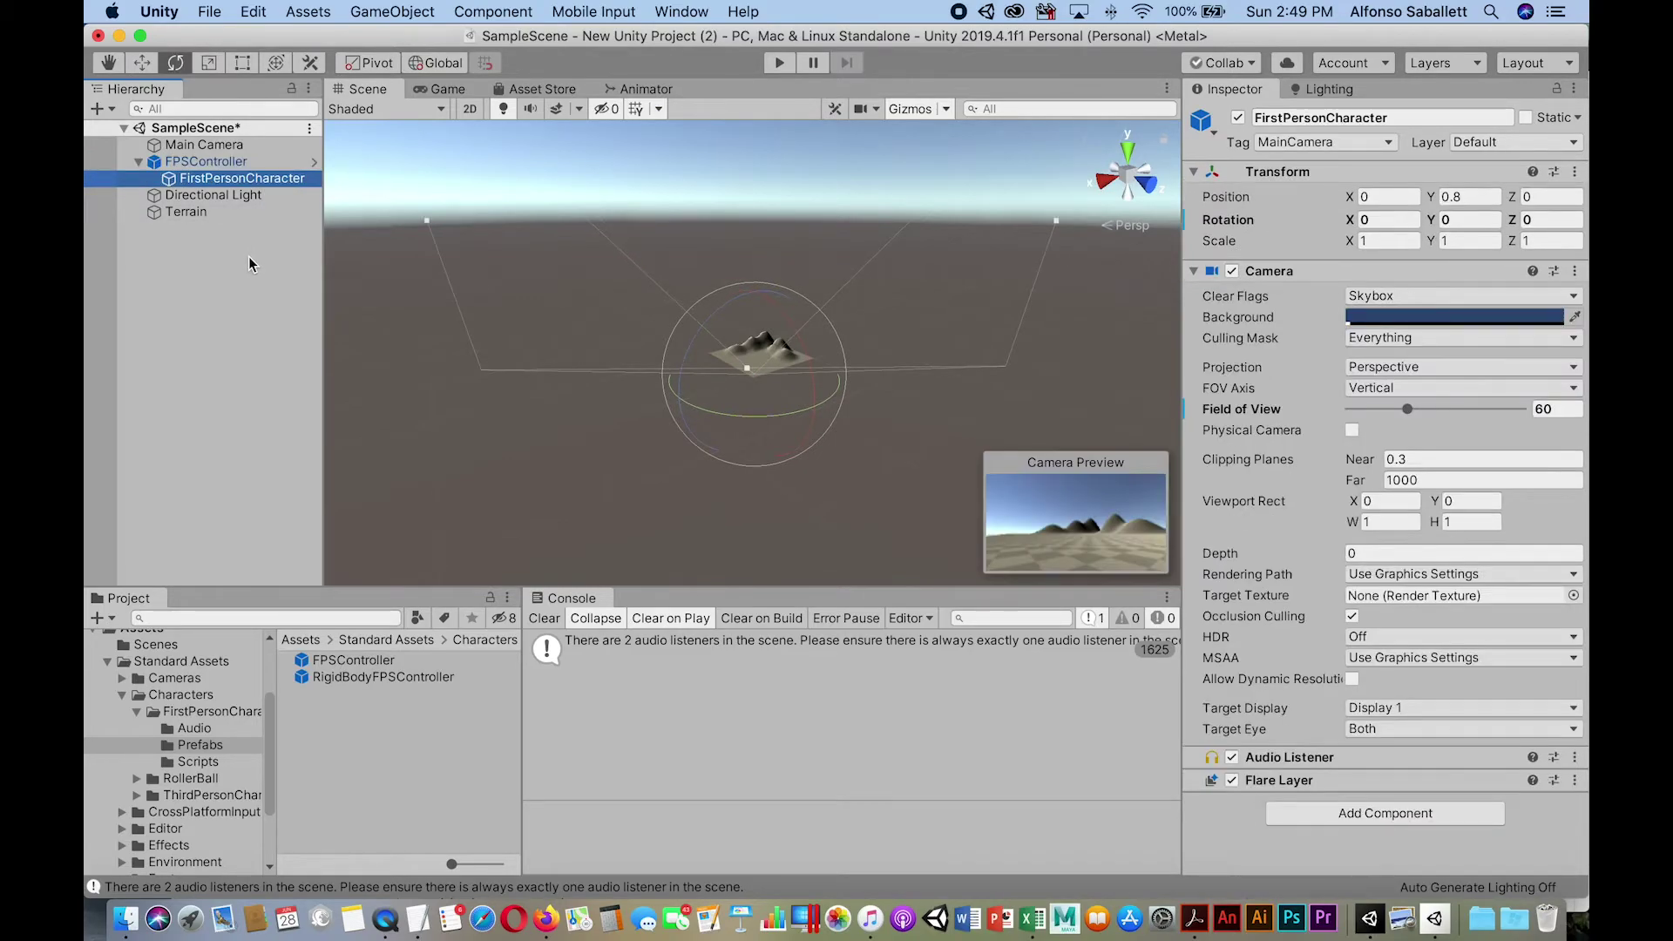
{"action": "key", "text": "super+z"}
{"action": "key", "text": "super+z"}
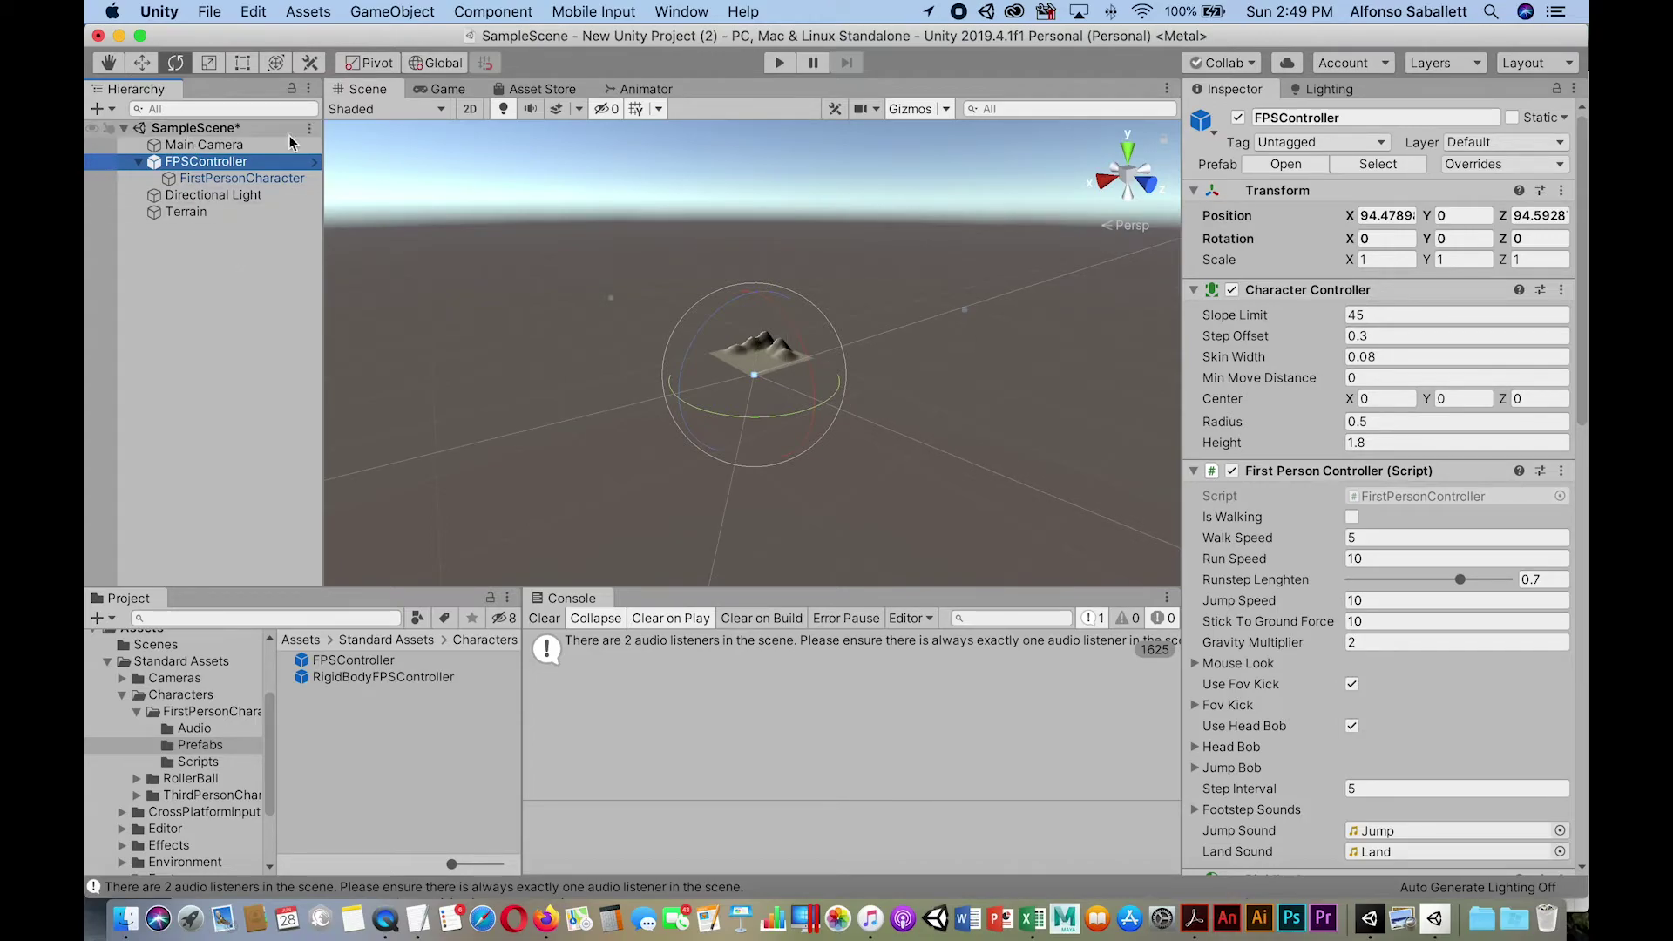
- Switch between the Scene and Game views and try docking the Game view above the Scene view
{"action": "left_click", "coordinate": [364, 92]}
{"action": "left_click", "coordinate": [448, 91]}
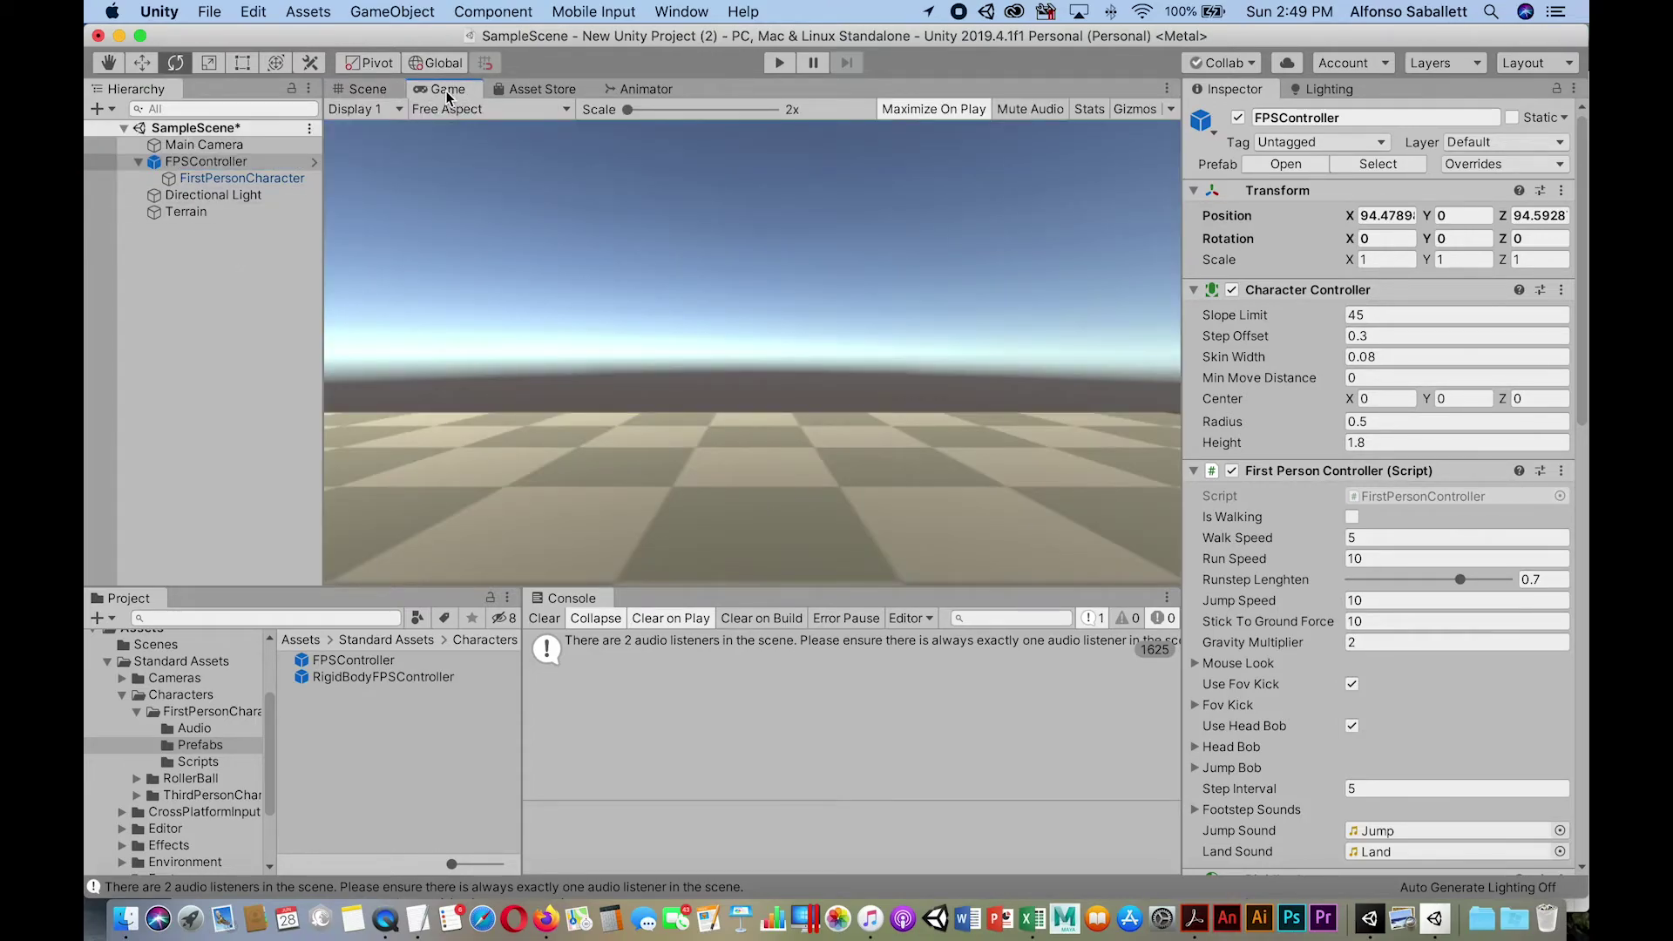
{"action": "left_click", "coordinate": [367, 89]}
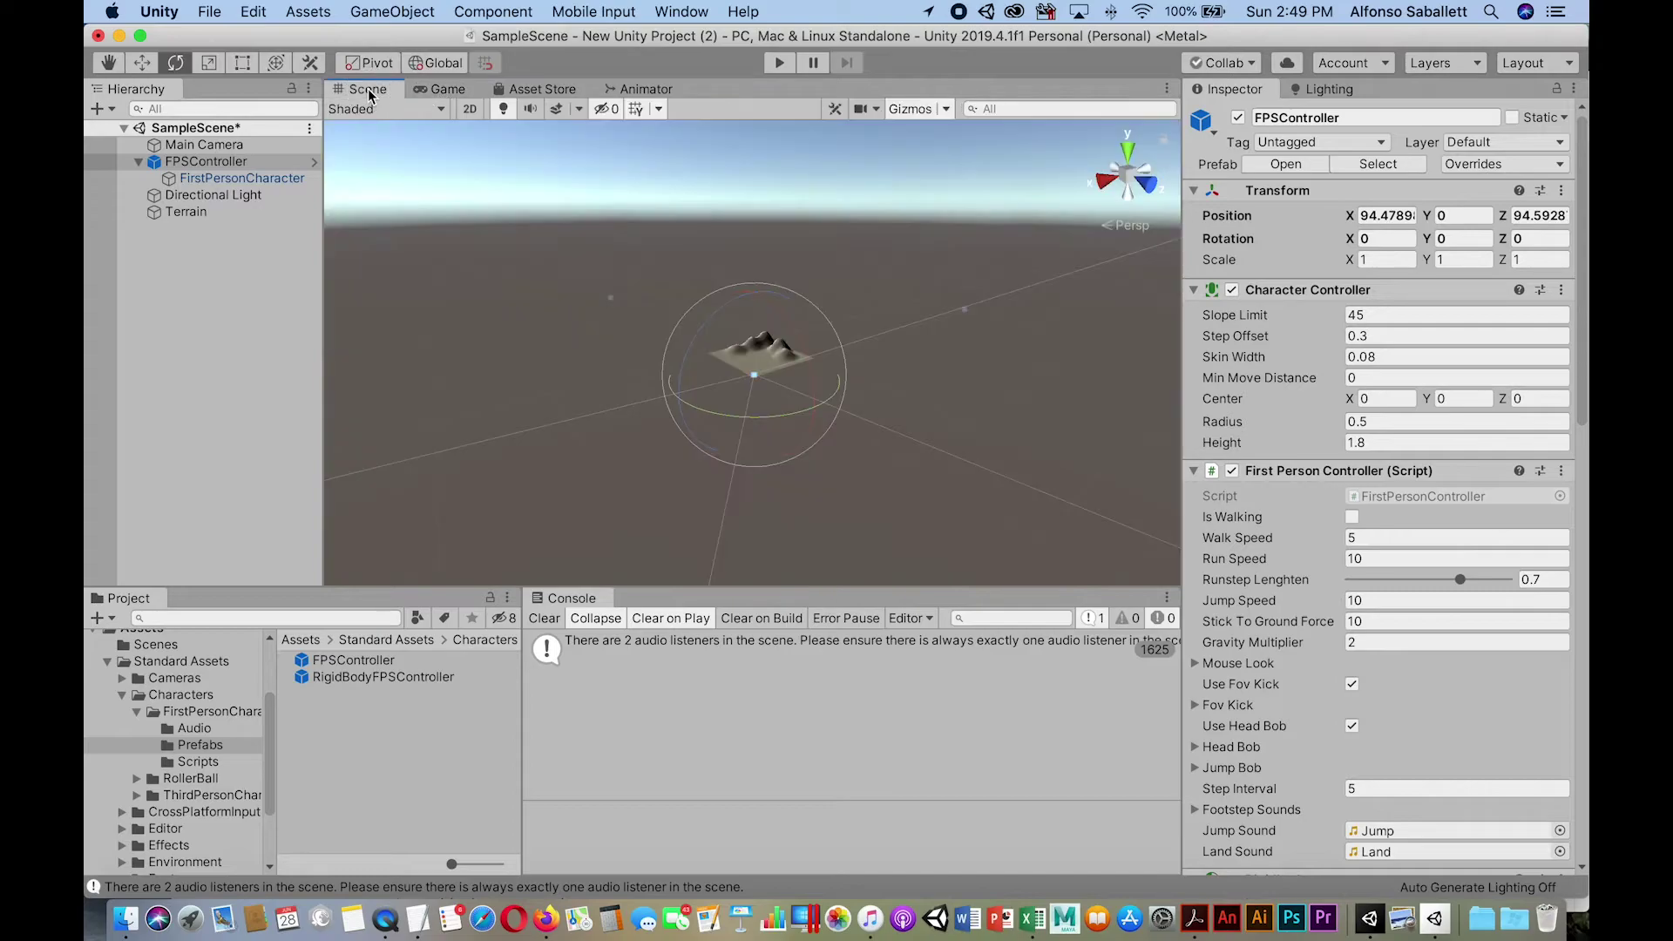
{"action": "left_click", "coordinate": [450, 91]}
{"action": "left_click_drag", "start_coordinate": [450, 94], "coordinate": [617, 213]}
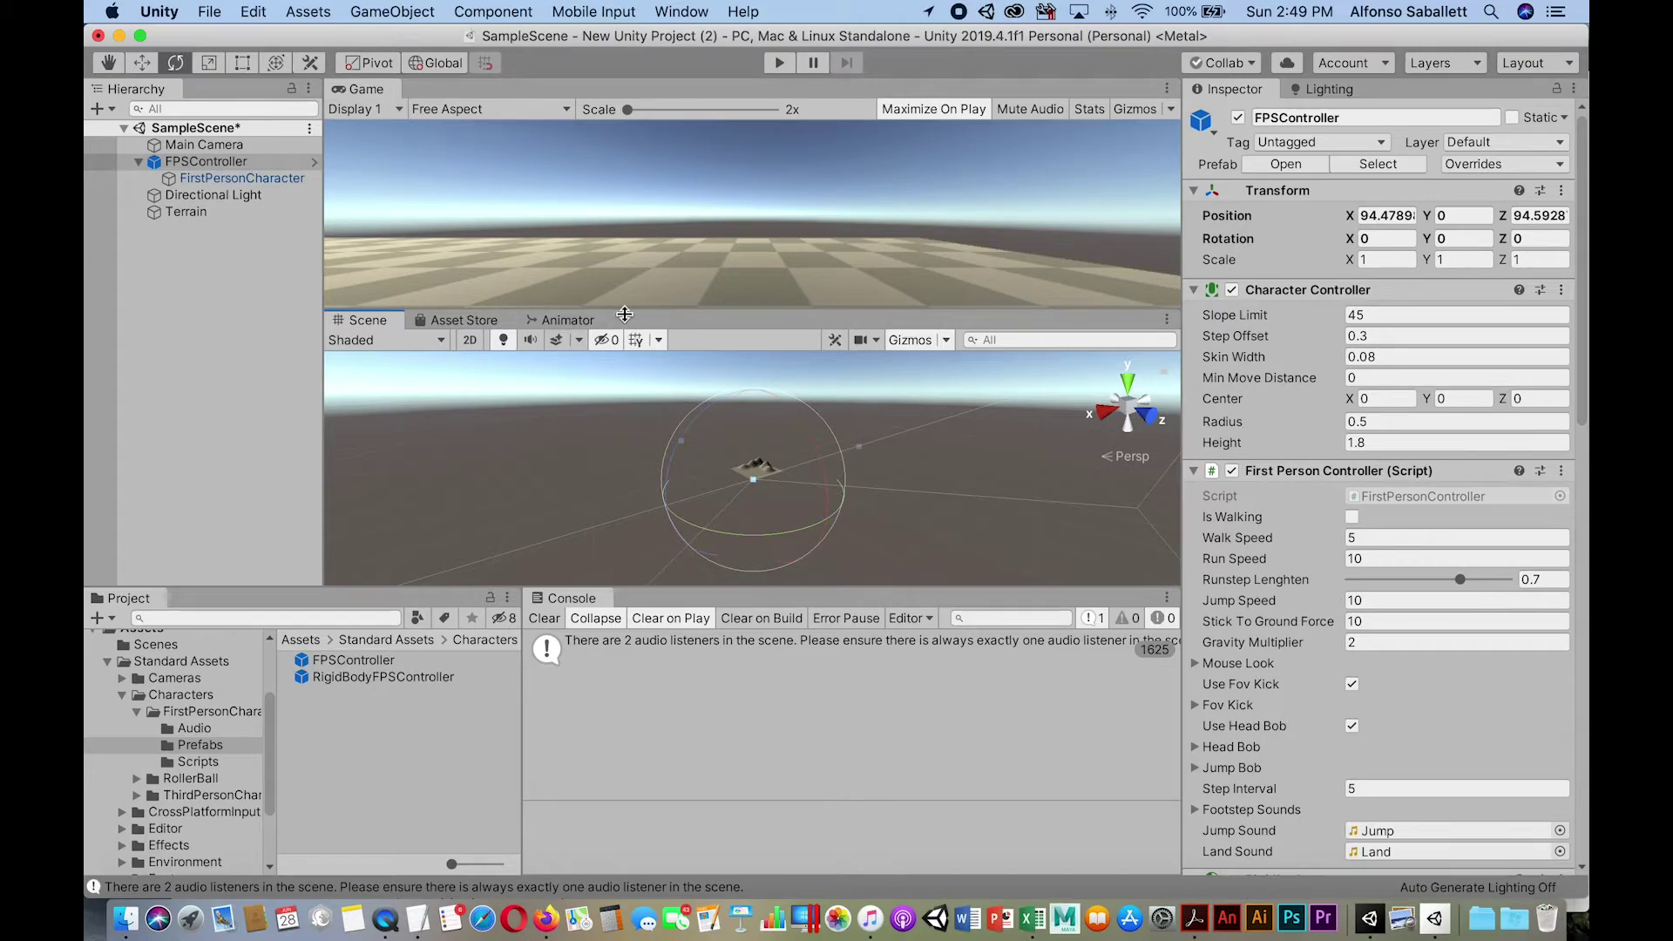
{"action": "left_click_drag", "start_coordinate": [630, 311], "coordinate": [629, 333]}
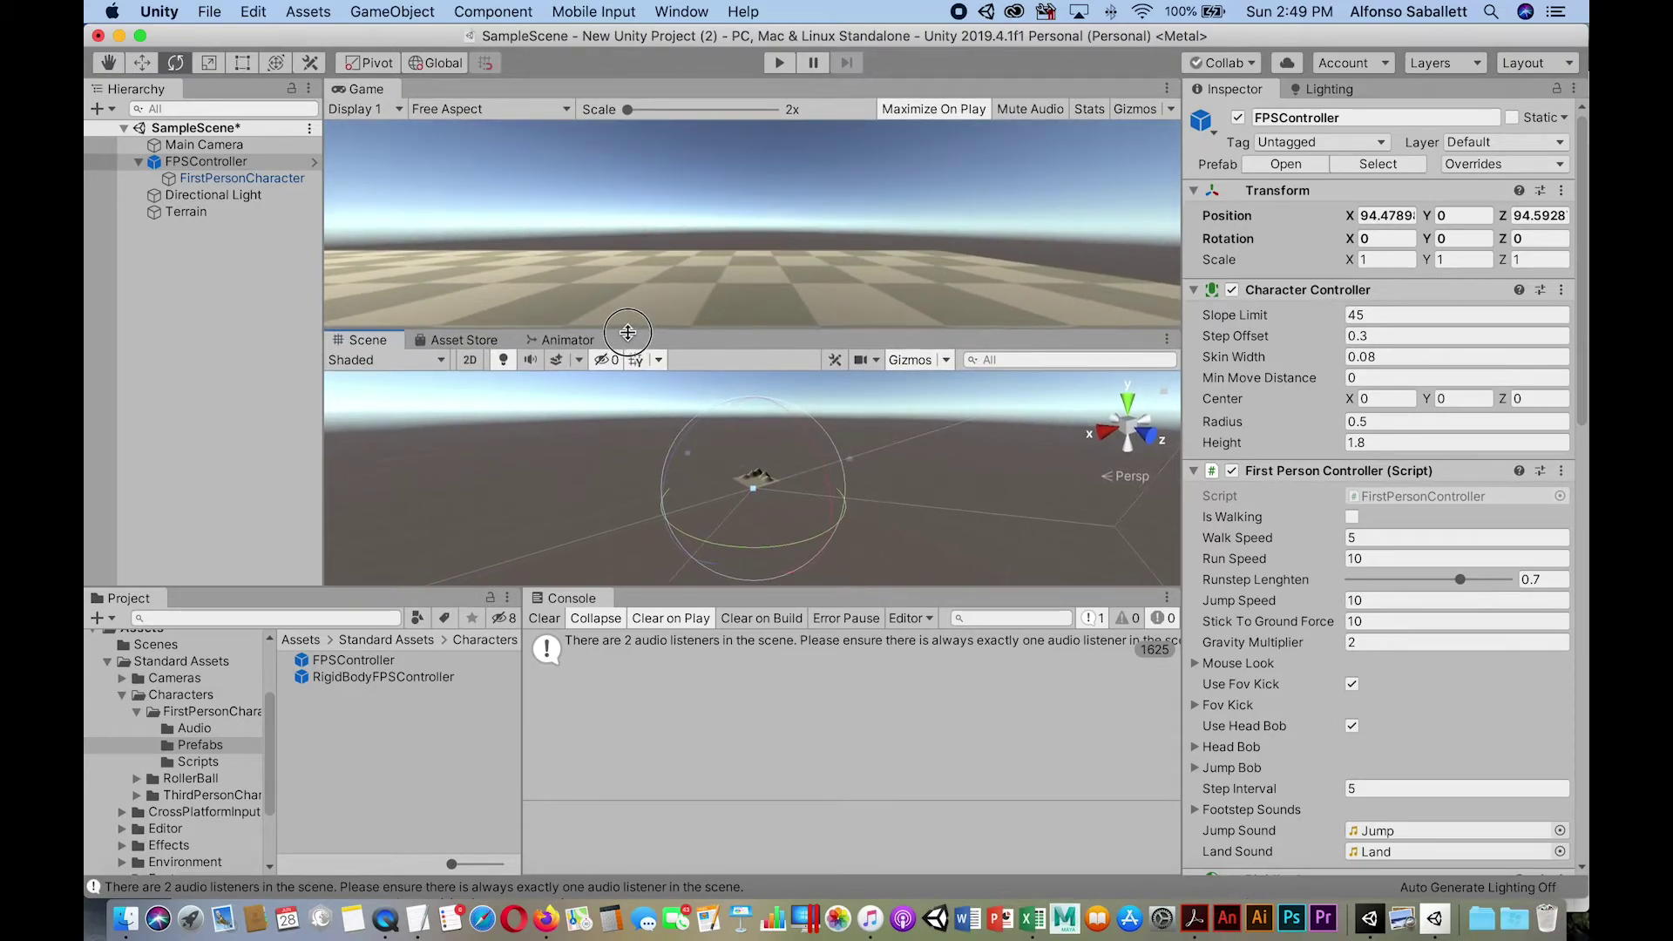
- Dock the Game view side by side with the Scene view and adjust the widths of the Hierarchy, Scene and Game areas
{"action": "left_click_drag", "start_coordinate": [355, 90], "coordinate": [1176, 455]}
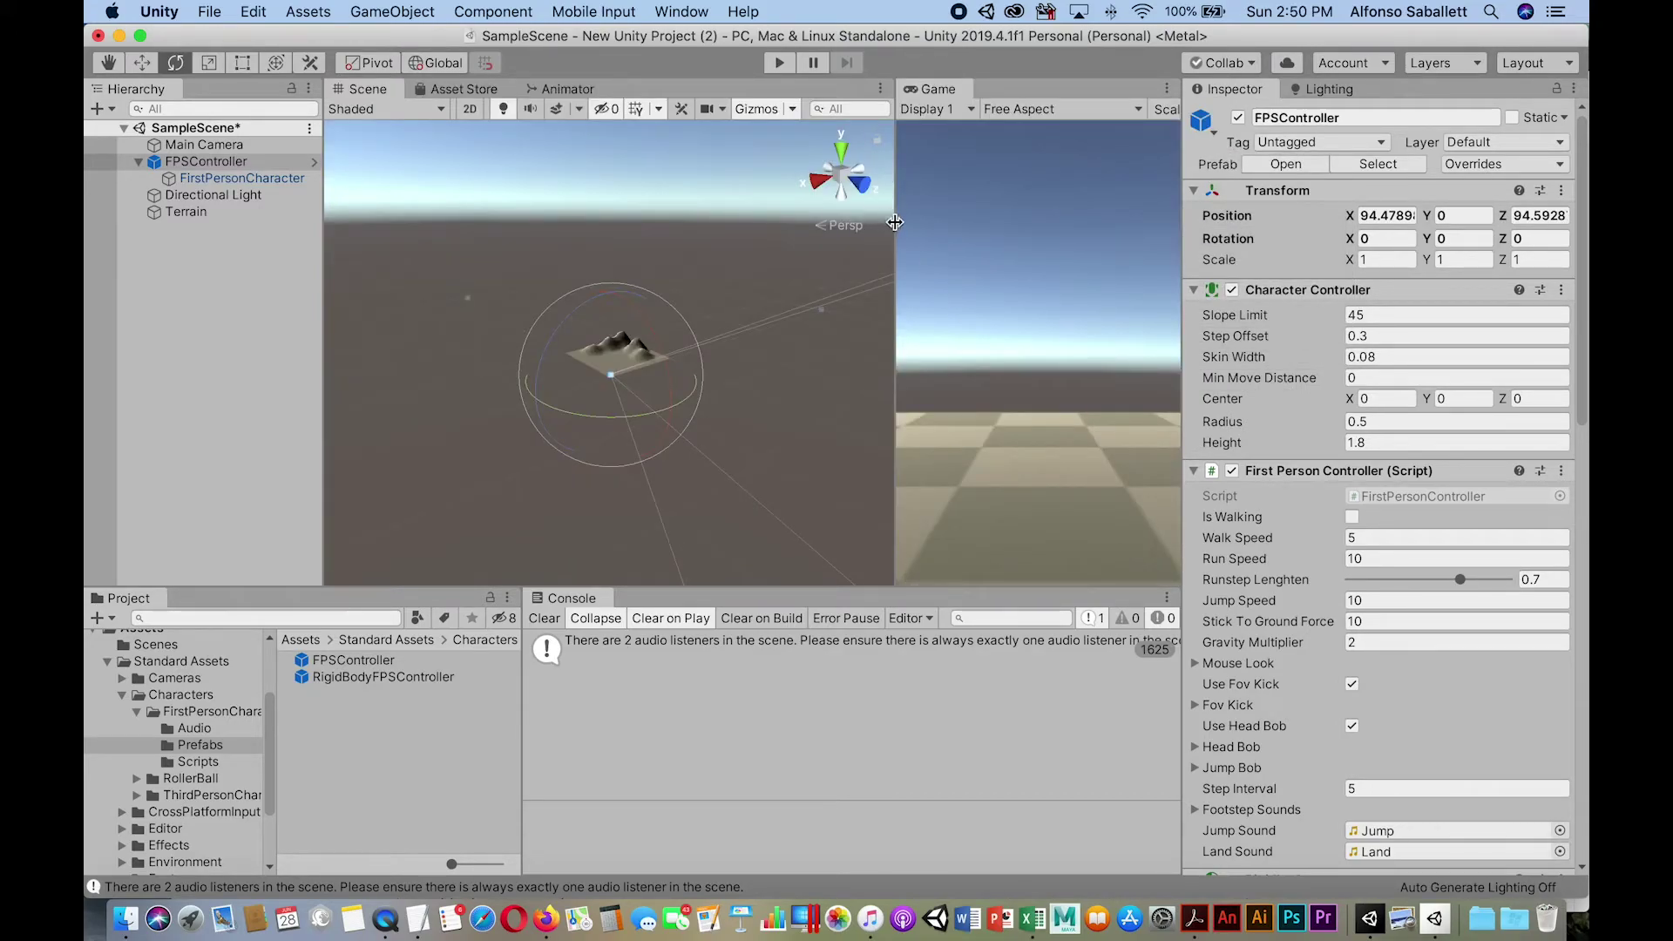
{"action": "left_click_drag", "start_coordinate": [889, 225], "coordinate": [718, 235]}
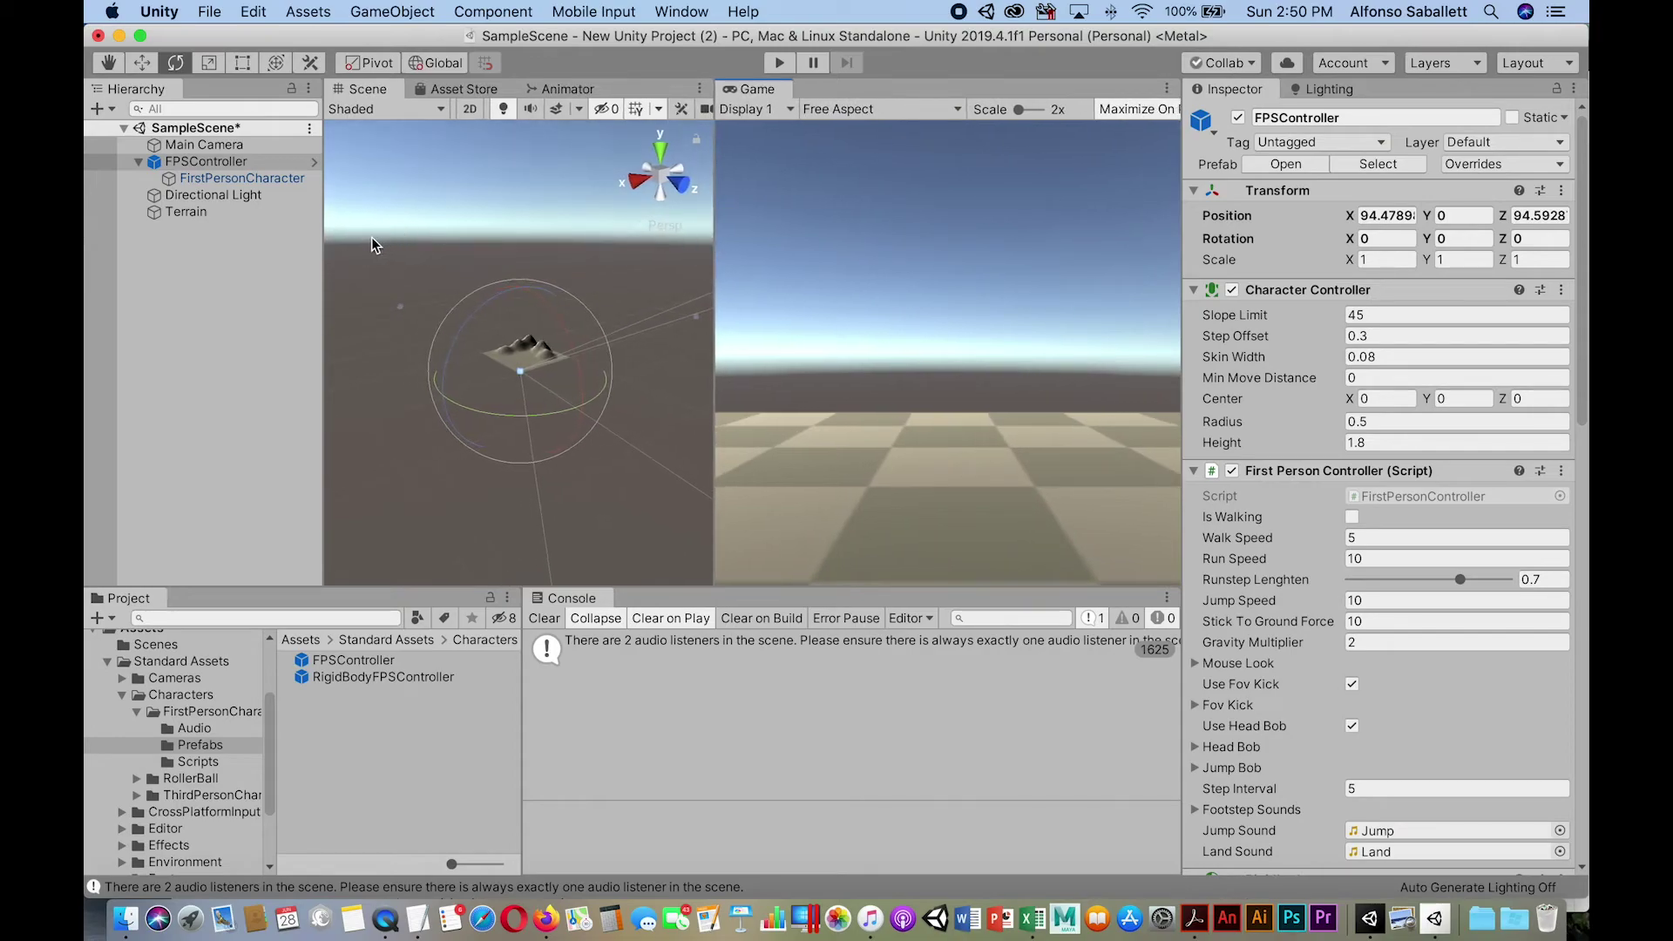
{"action": "left_click_drag", "start_coordinate": [324, 253], "coordinate": [283, 257]}
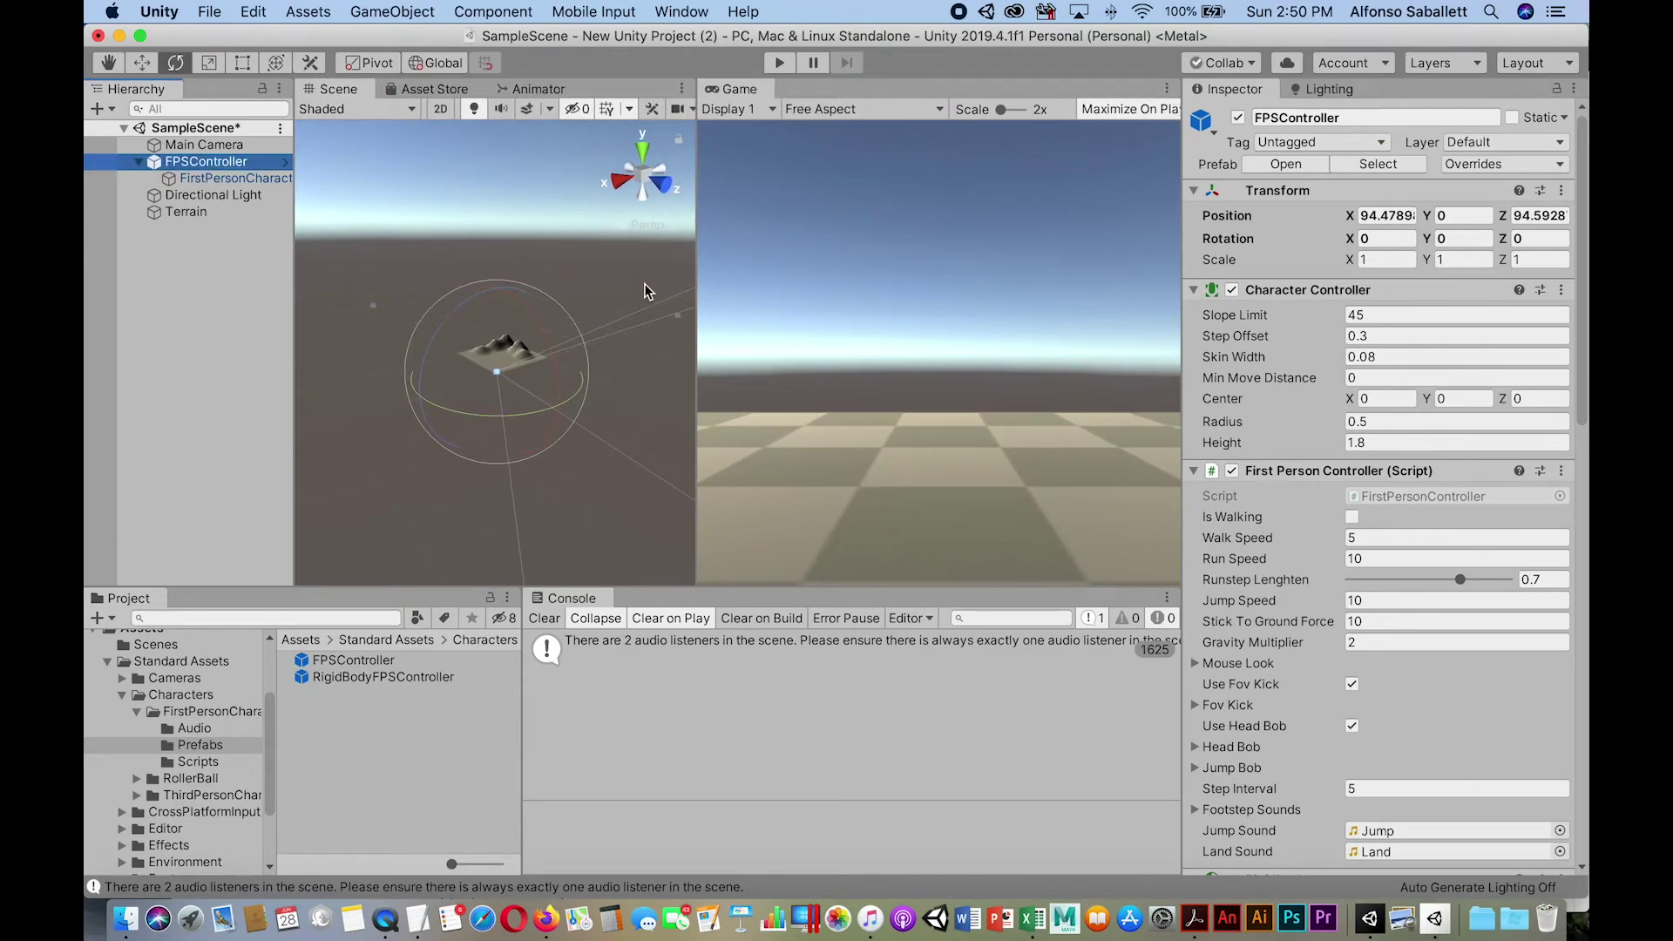
{"action": "left_click_drag", "start_coordinate": [696, 286], "coordinate": [728, 288]}
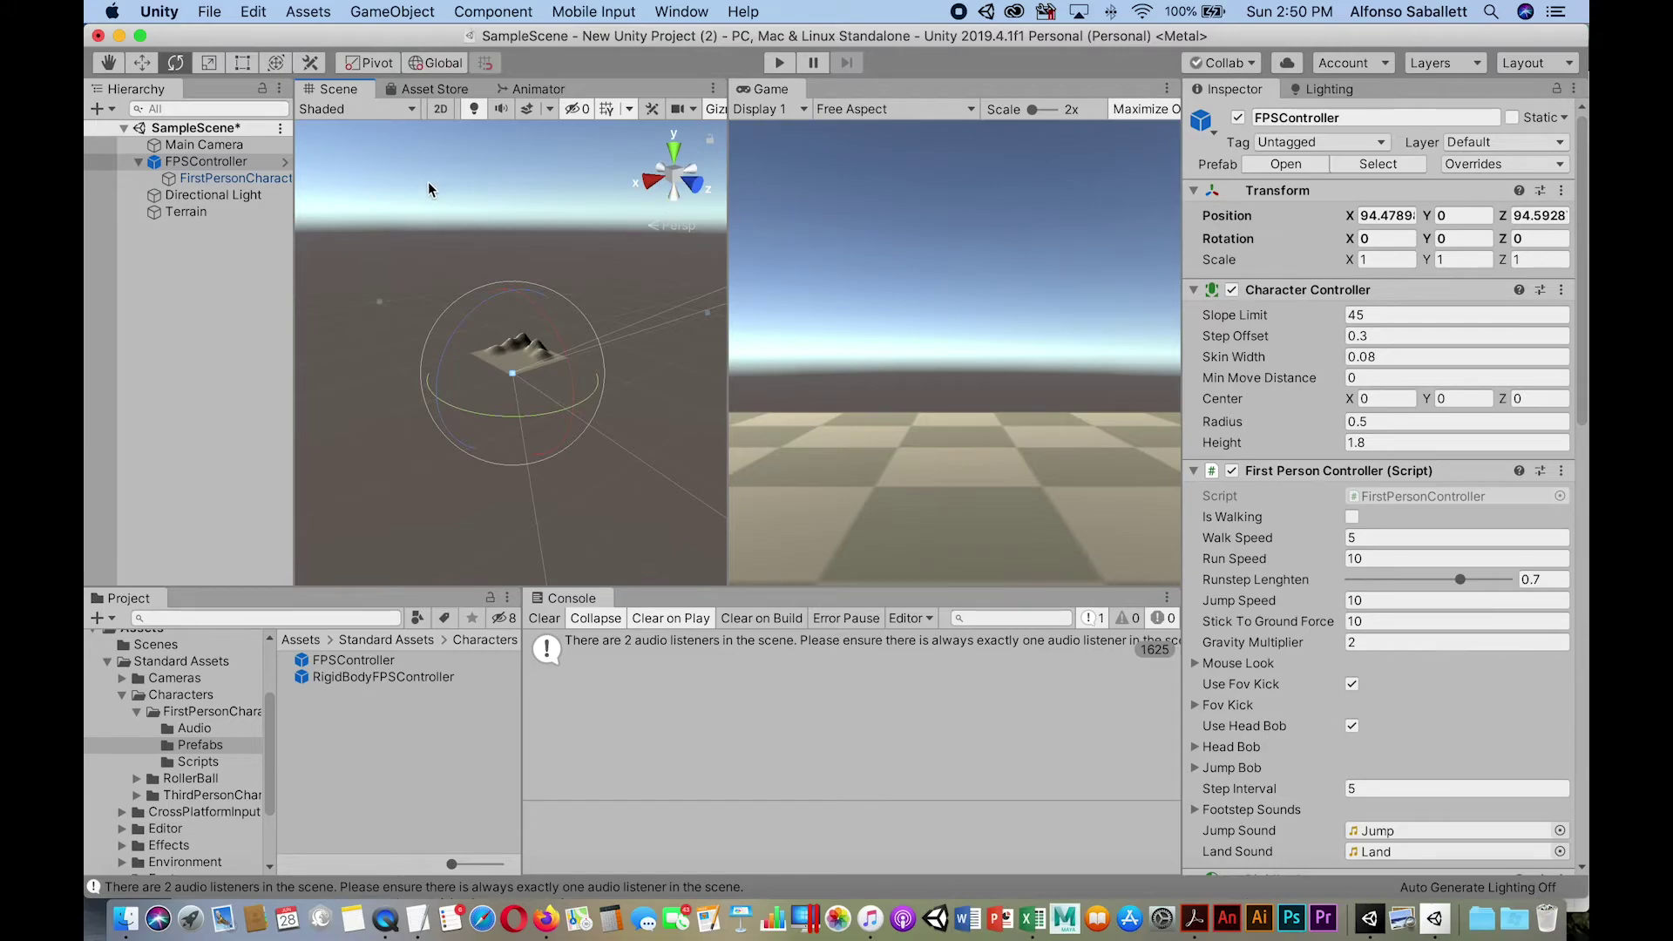
- Rotate the FPSController about its Y axis to about -132.5 so its camera faces the hills in the Game view
{"action": "left_click", "coordinate": [173, 166]}
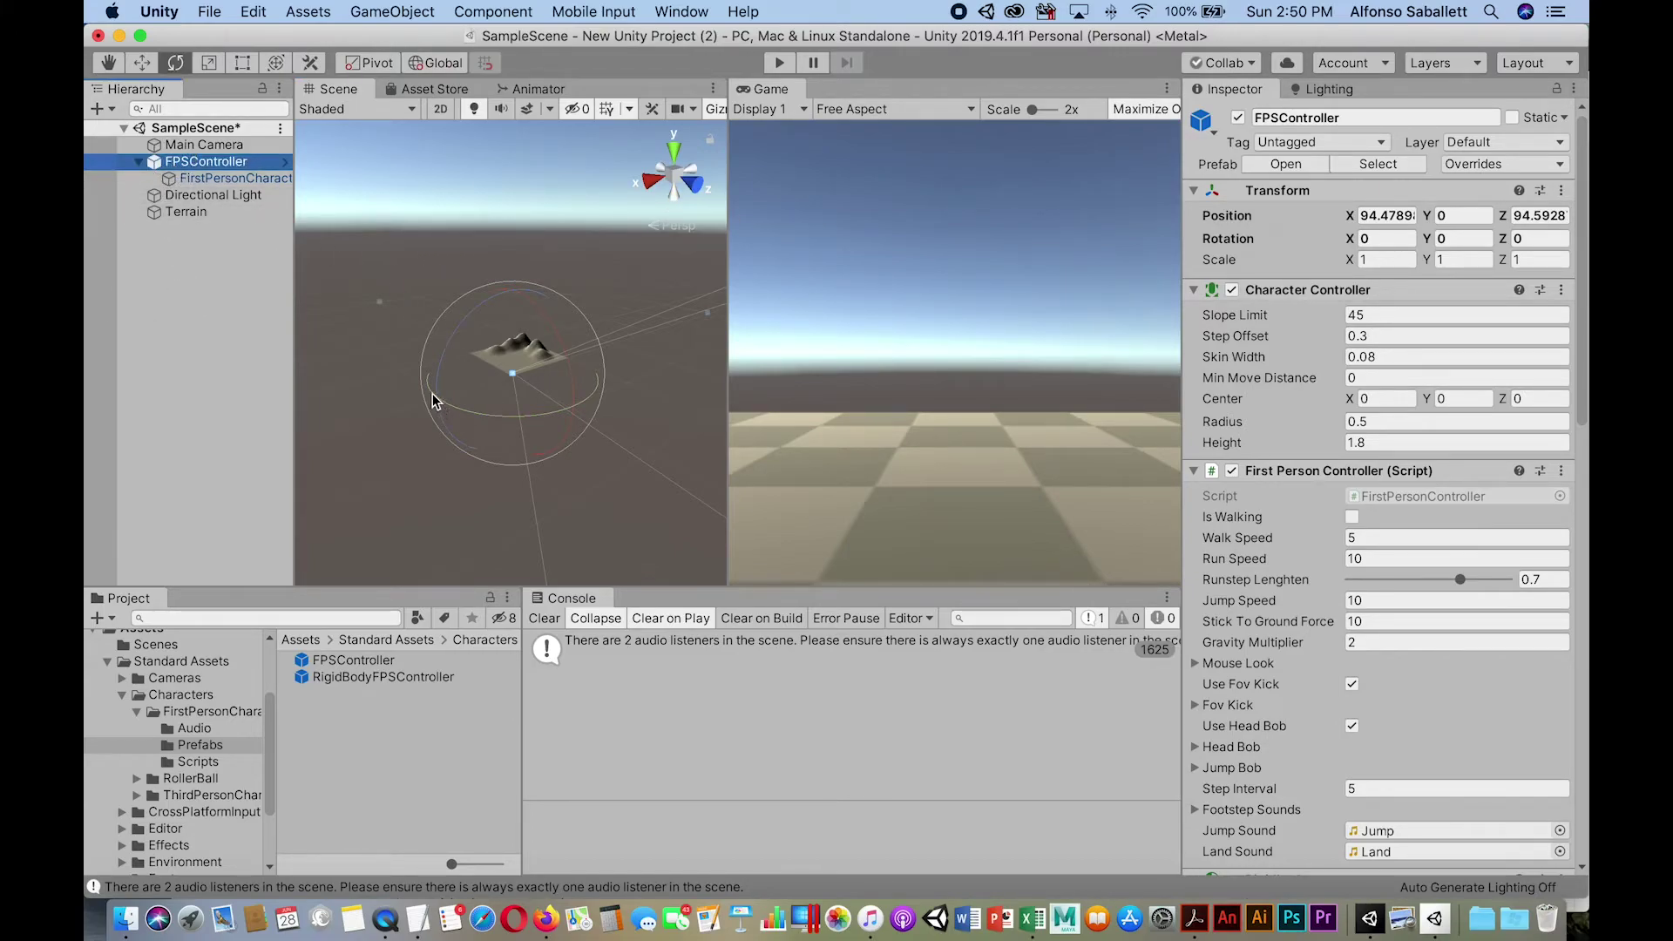
{"action": "left_click_drag", "start_coordinate": [441, 400], "coordinate": [530, 414]}
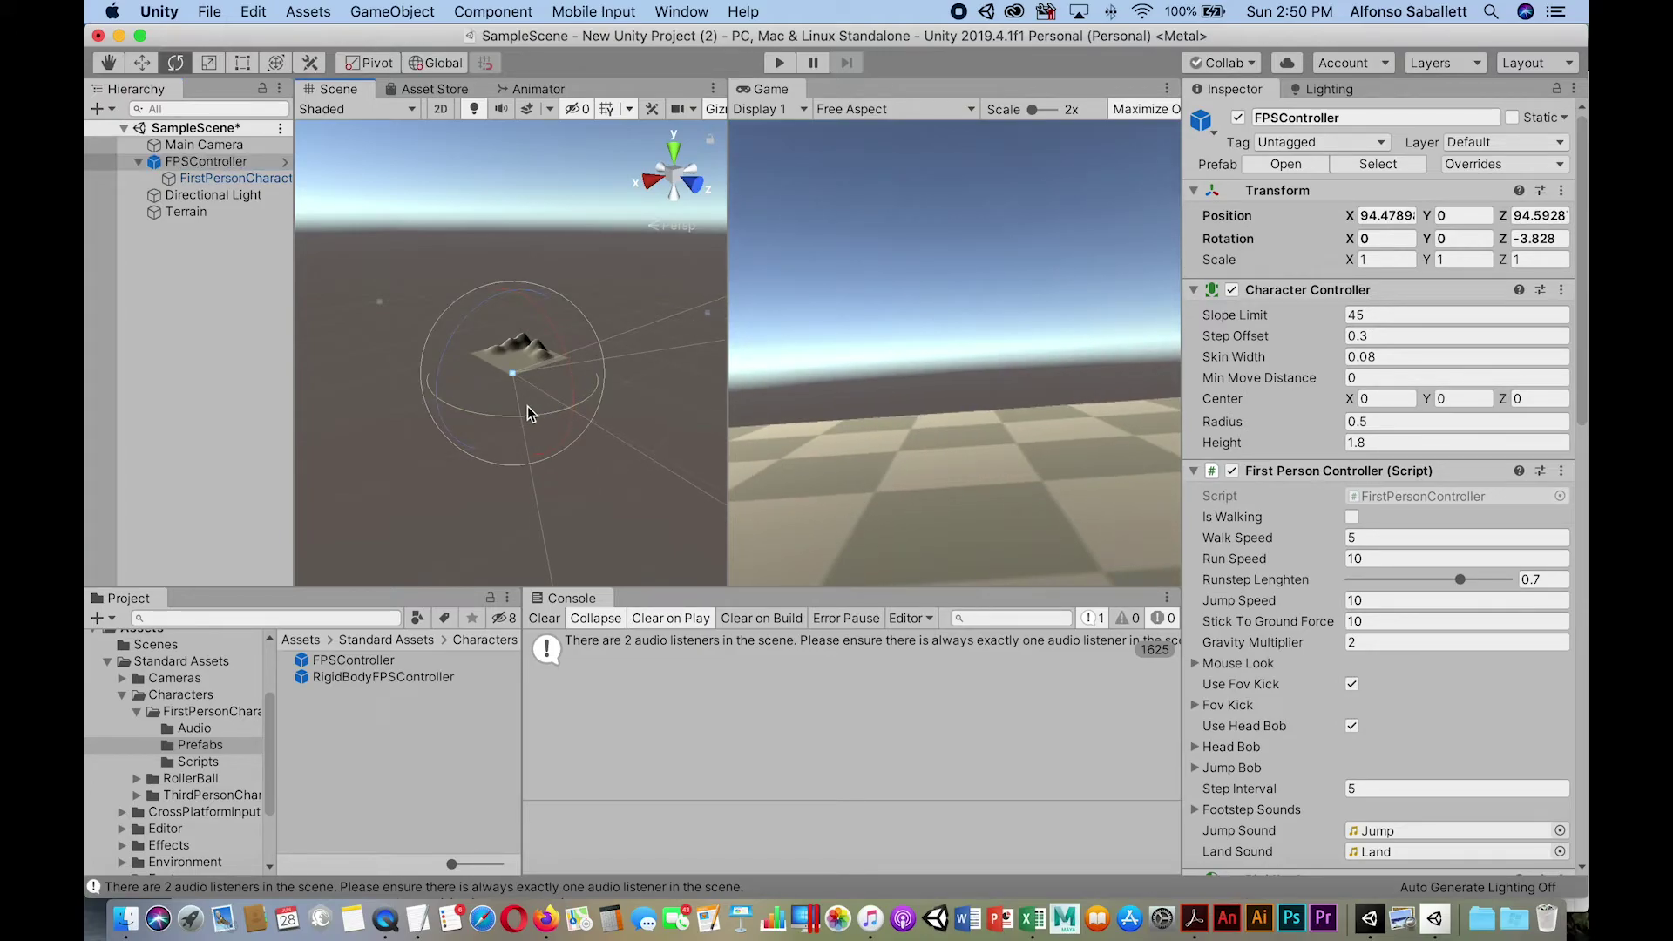
{"action": "key", "text": "super+z"}
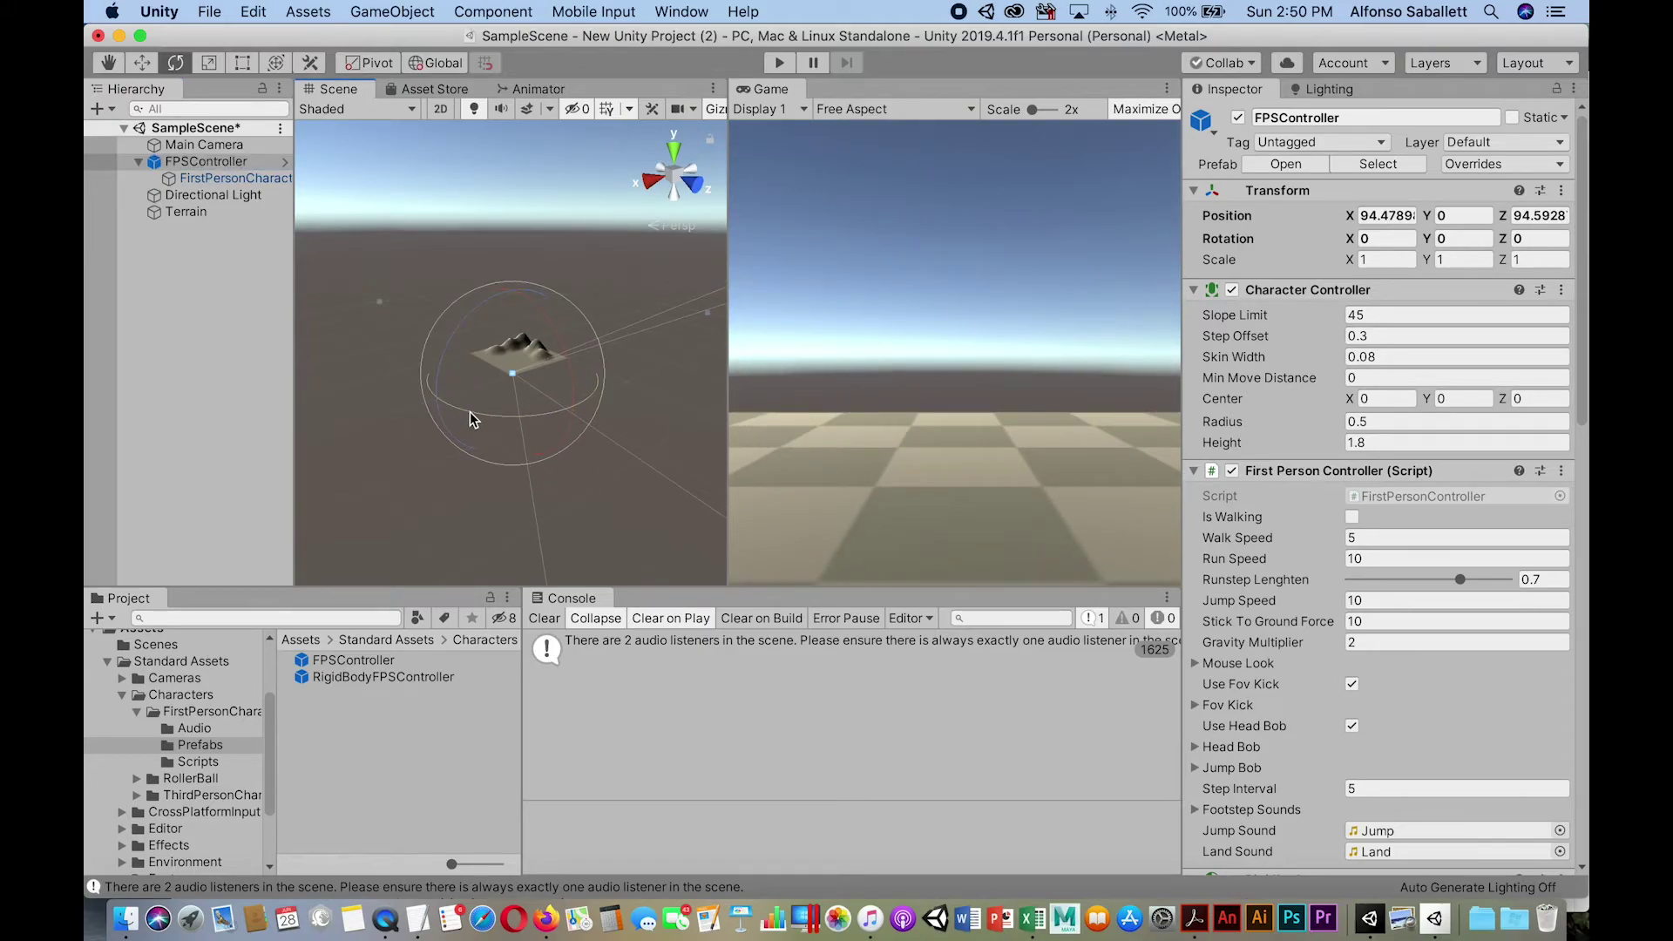
{"action": "left_click_drag", "start_coordinate": [463, 415], "coordinate": [929, 392]}
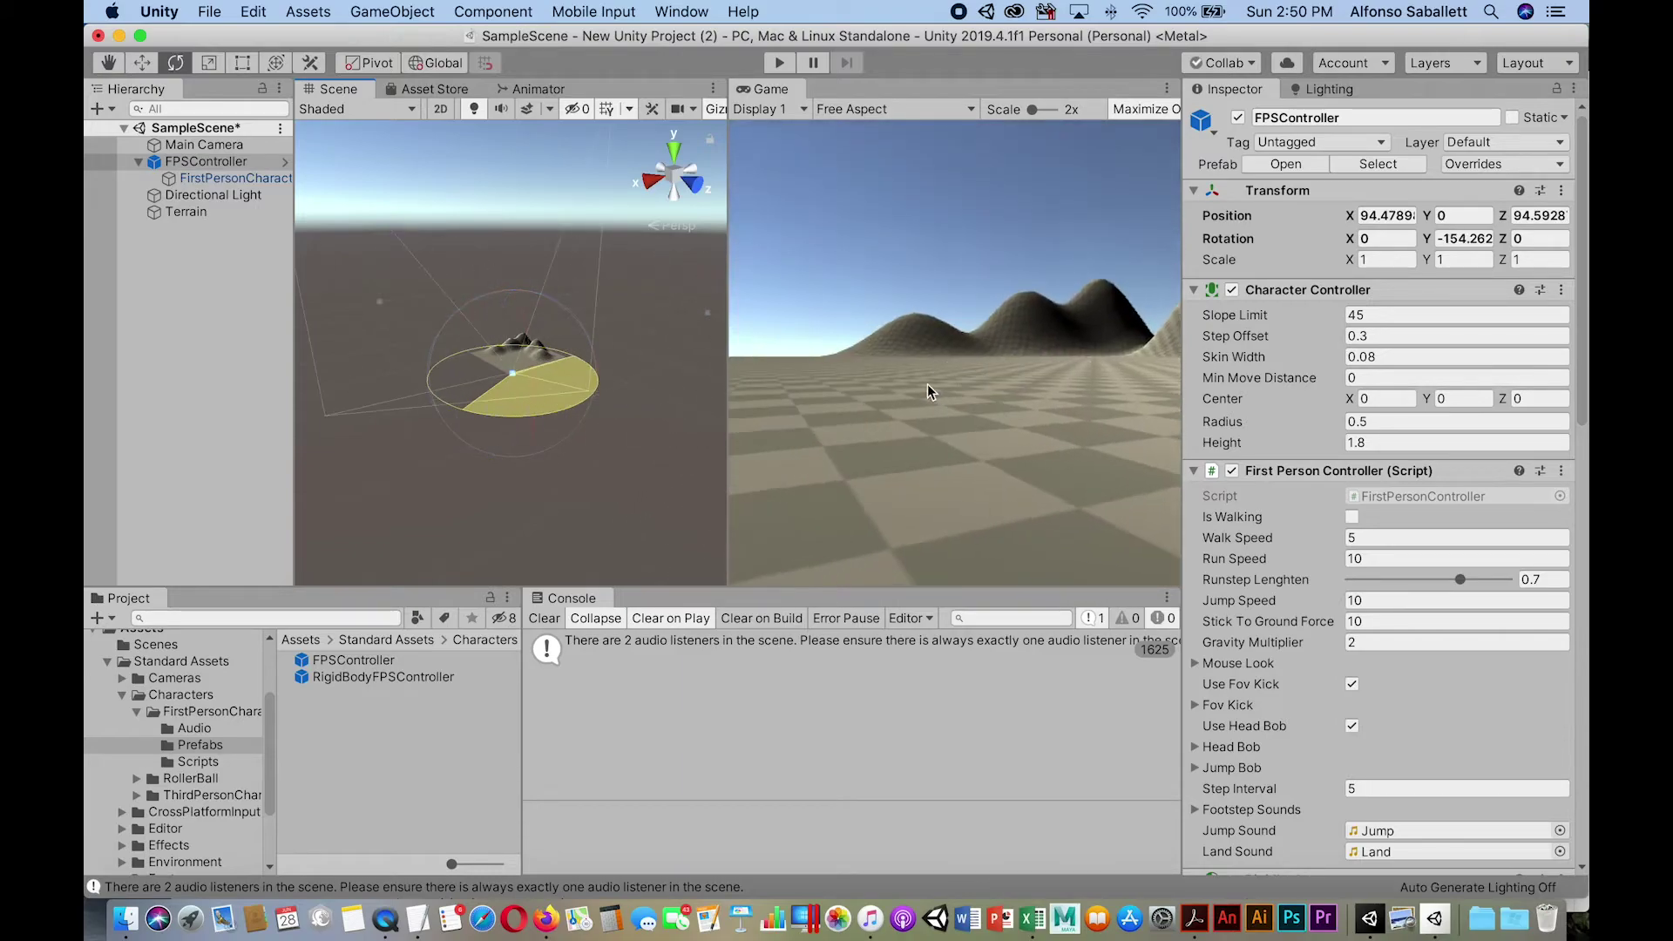
{"action": "left_click_drag", "start_coordinate": [540, 414], "coordinate": [466, 416]}
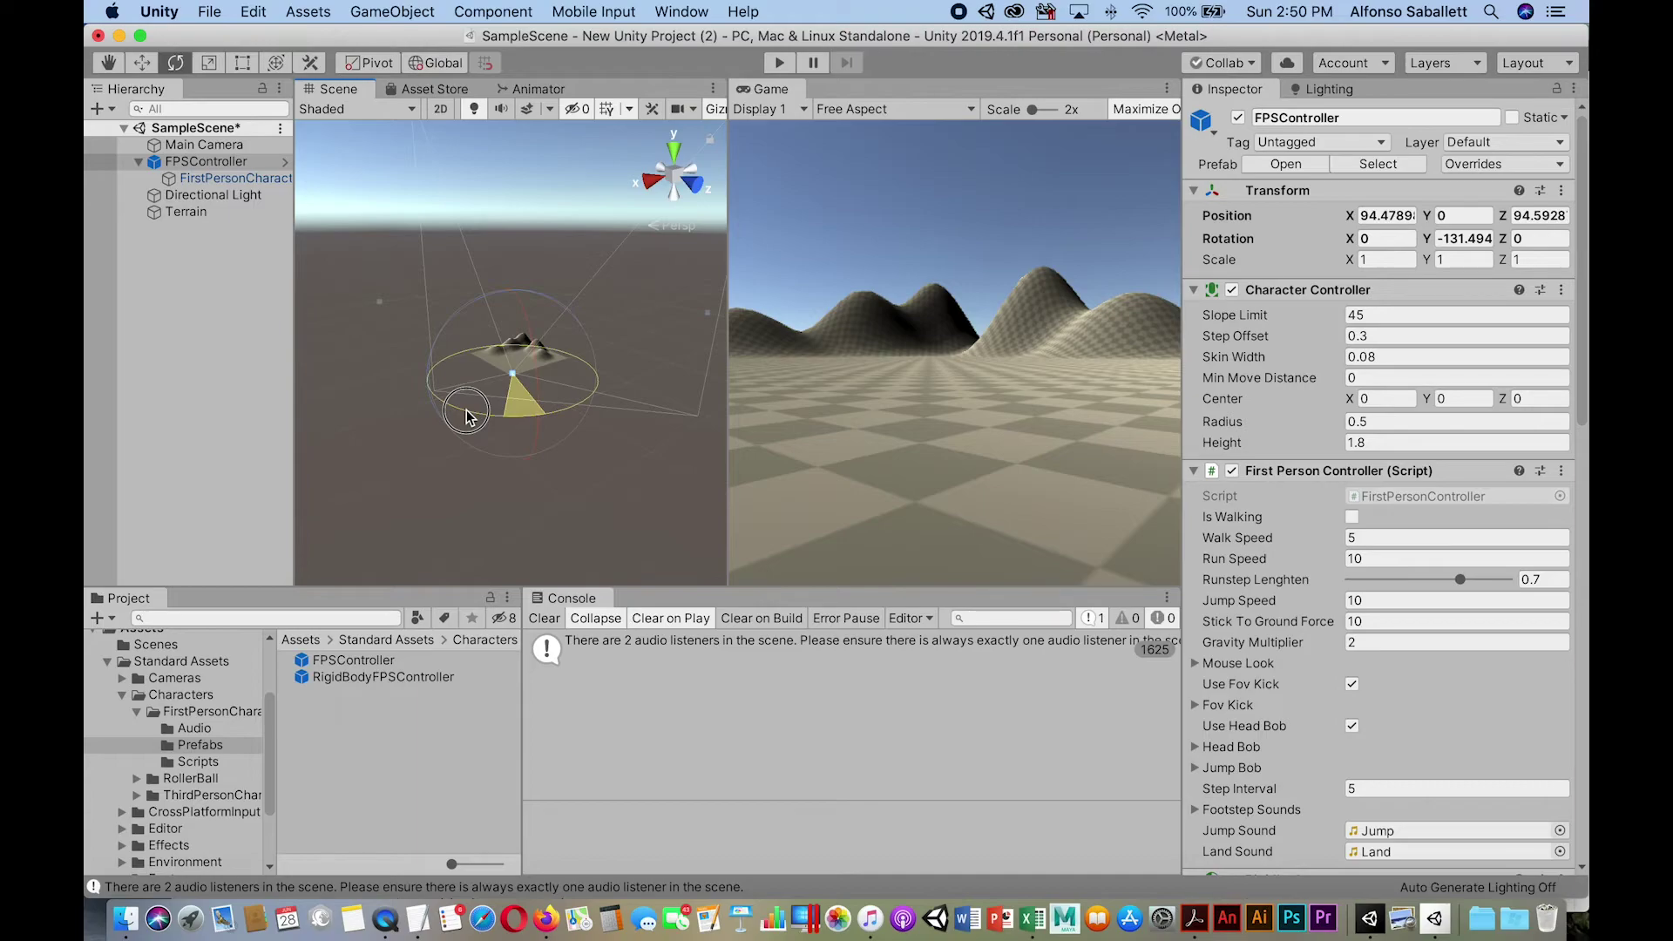
{"action": "left_click_drag", "start_coordinate": [466, 416], "coordinate": [548, 439]}
{"action": "left_click", "coordinate": [172, 167]}
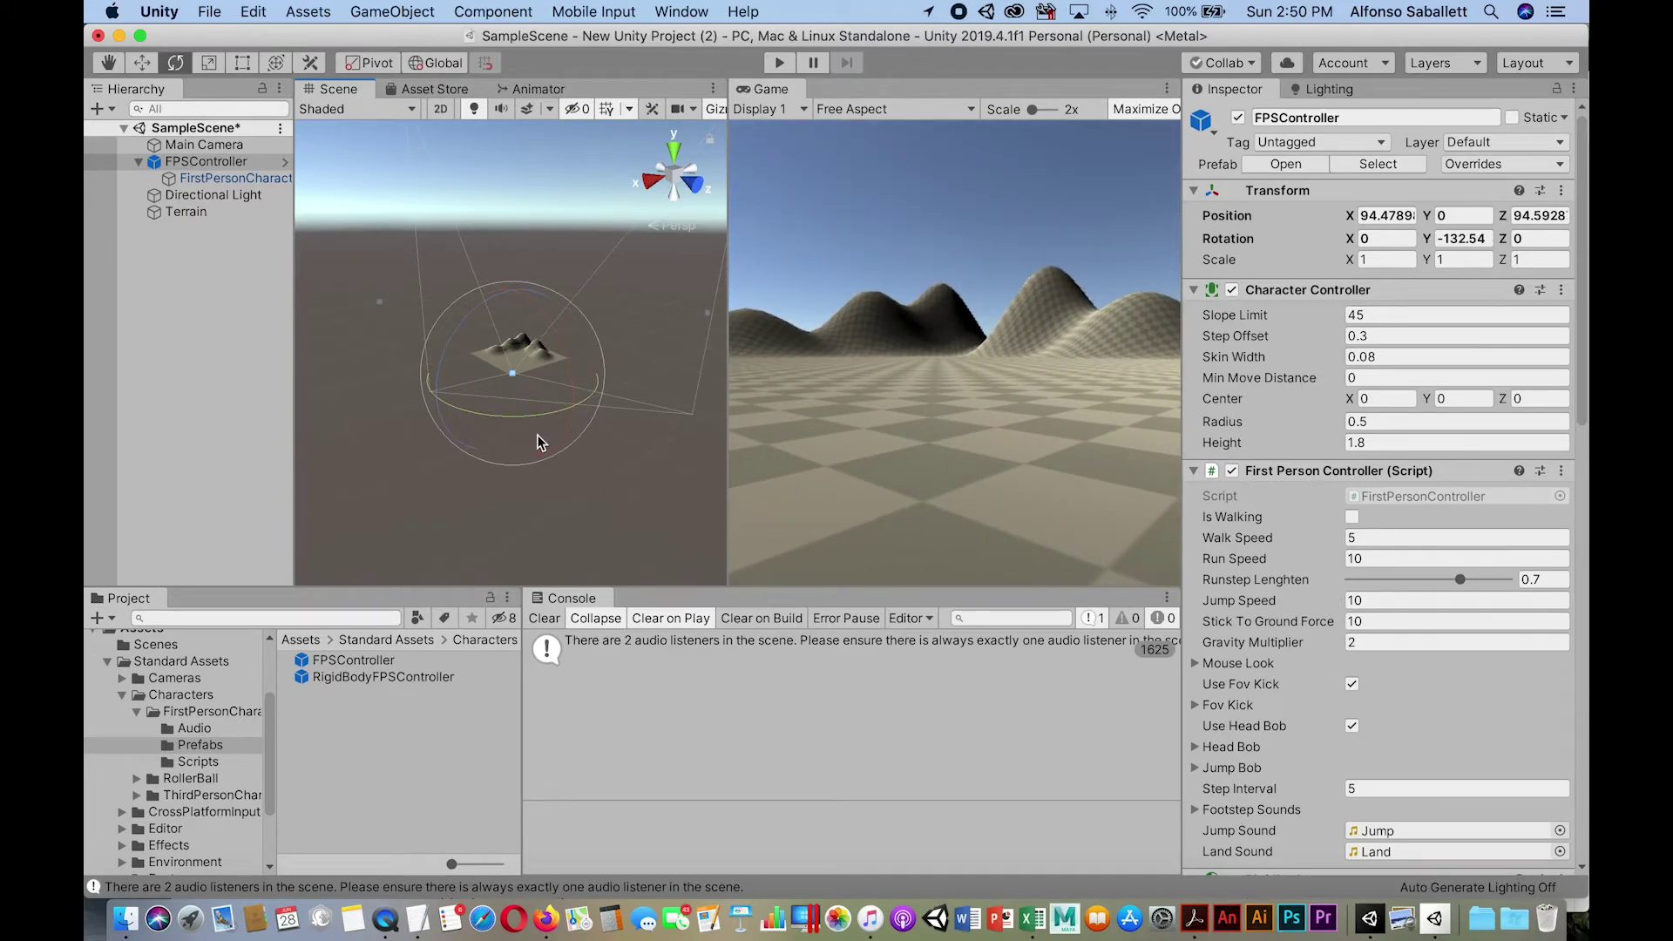
- Play the scene, walk the first-person controller forward across the terrain toward the hills, and exit play mode
{"action": "key", "text": "super+p"}
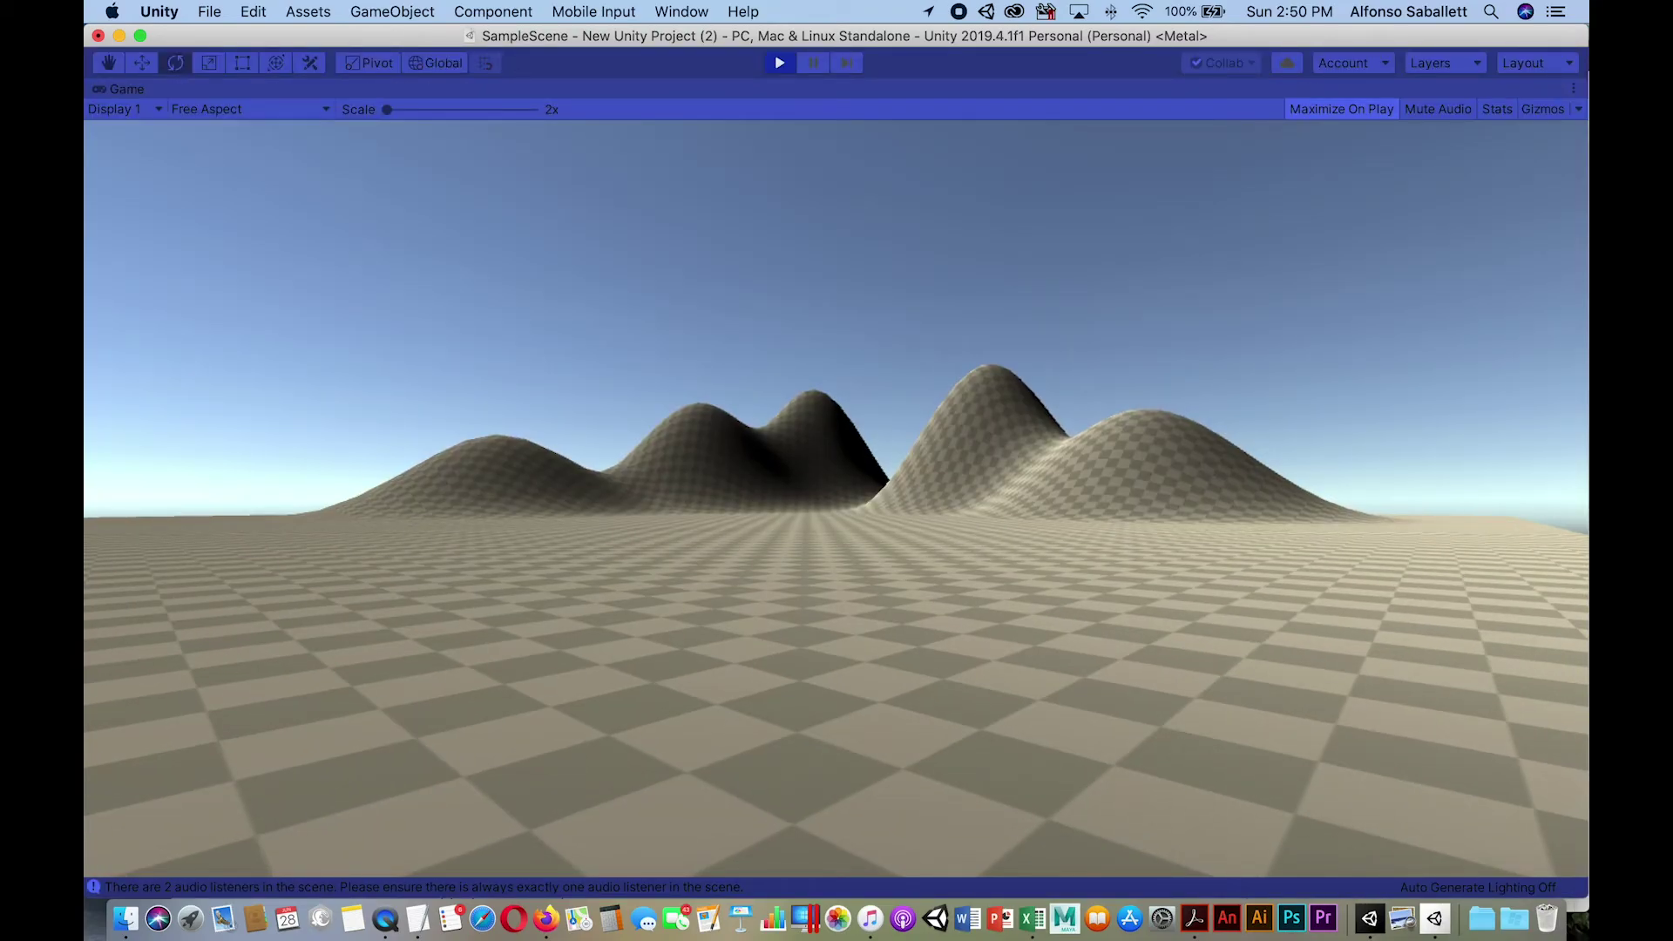
{"action": "key", "text": "w"}
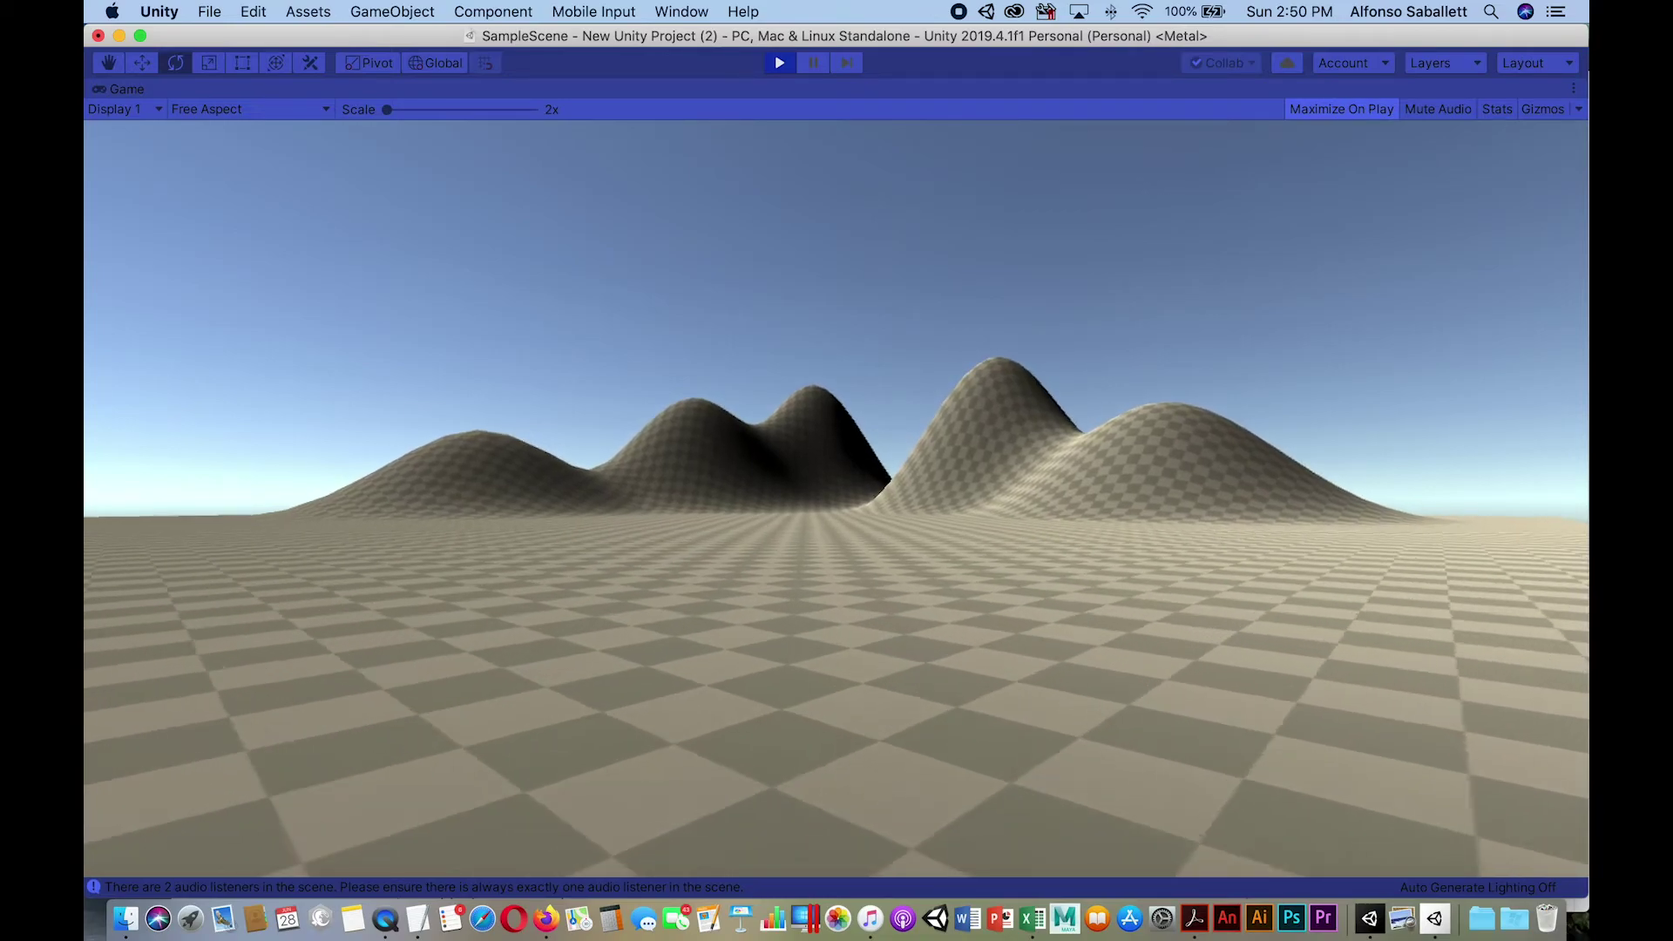
{"action": "key", "text": "w"}
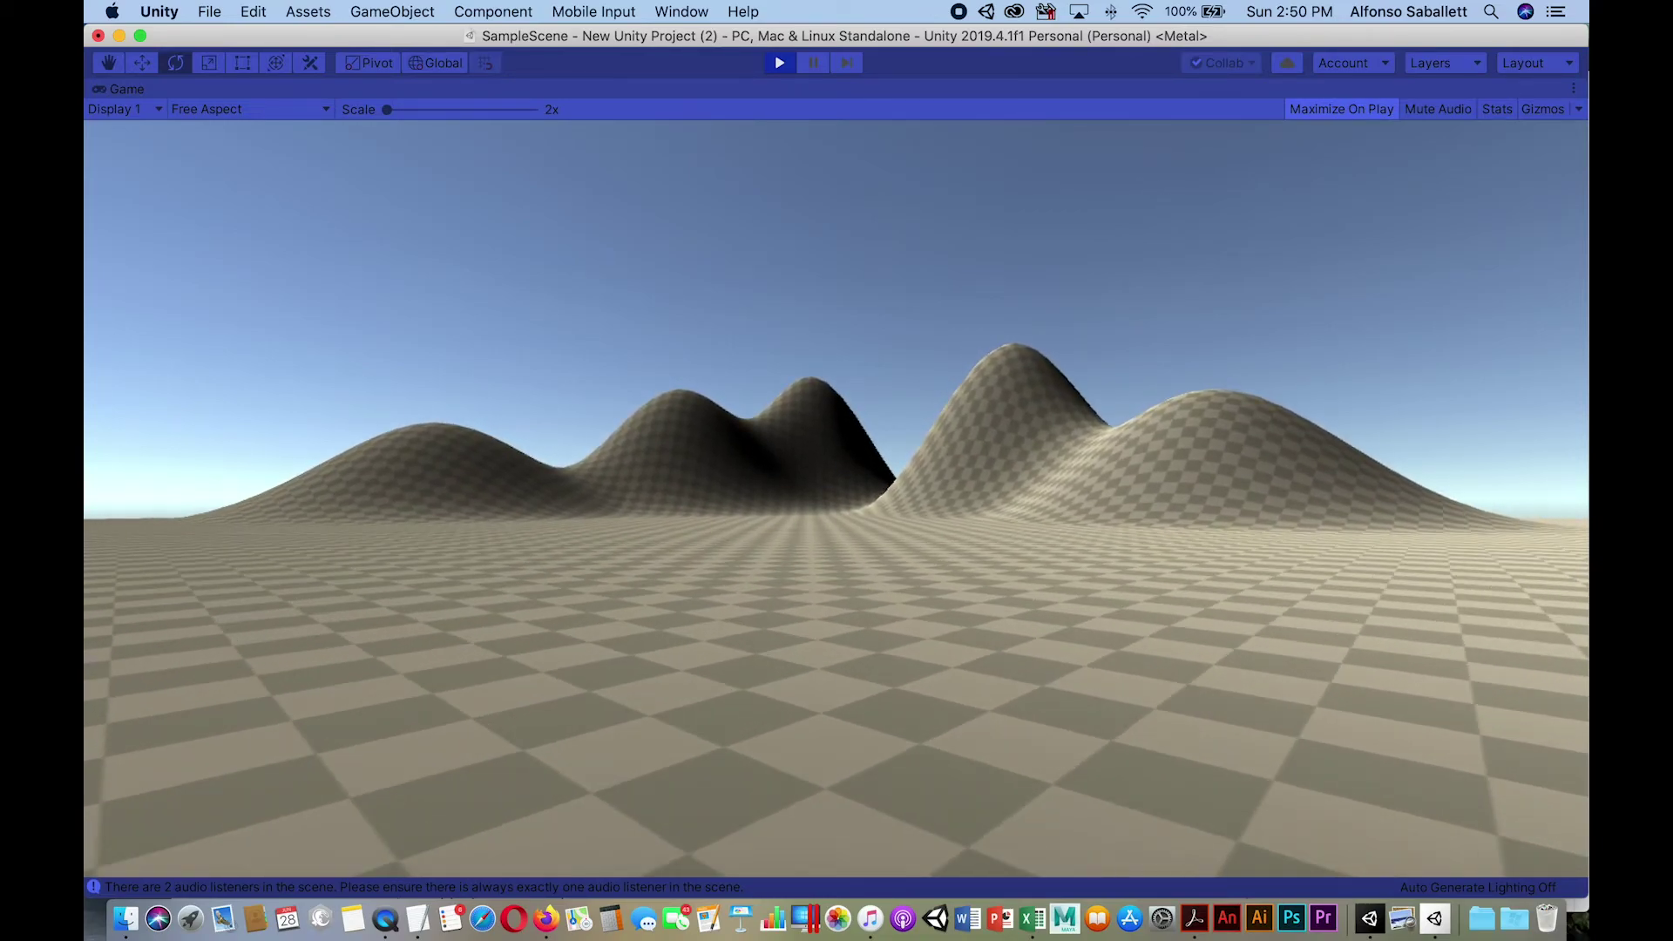
{"action": "key", "text": "w"}
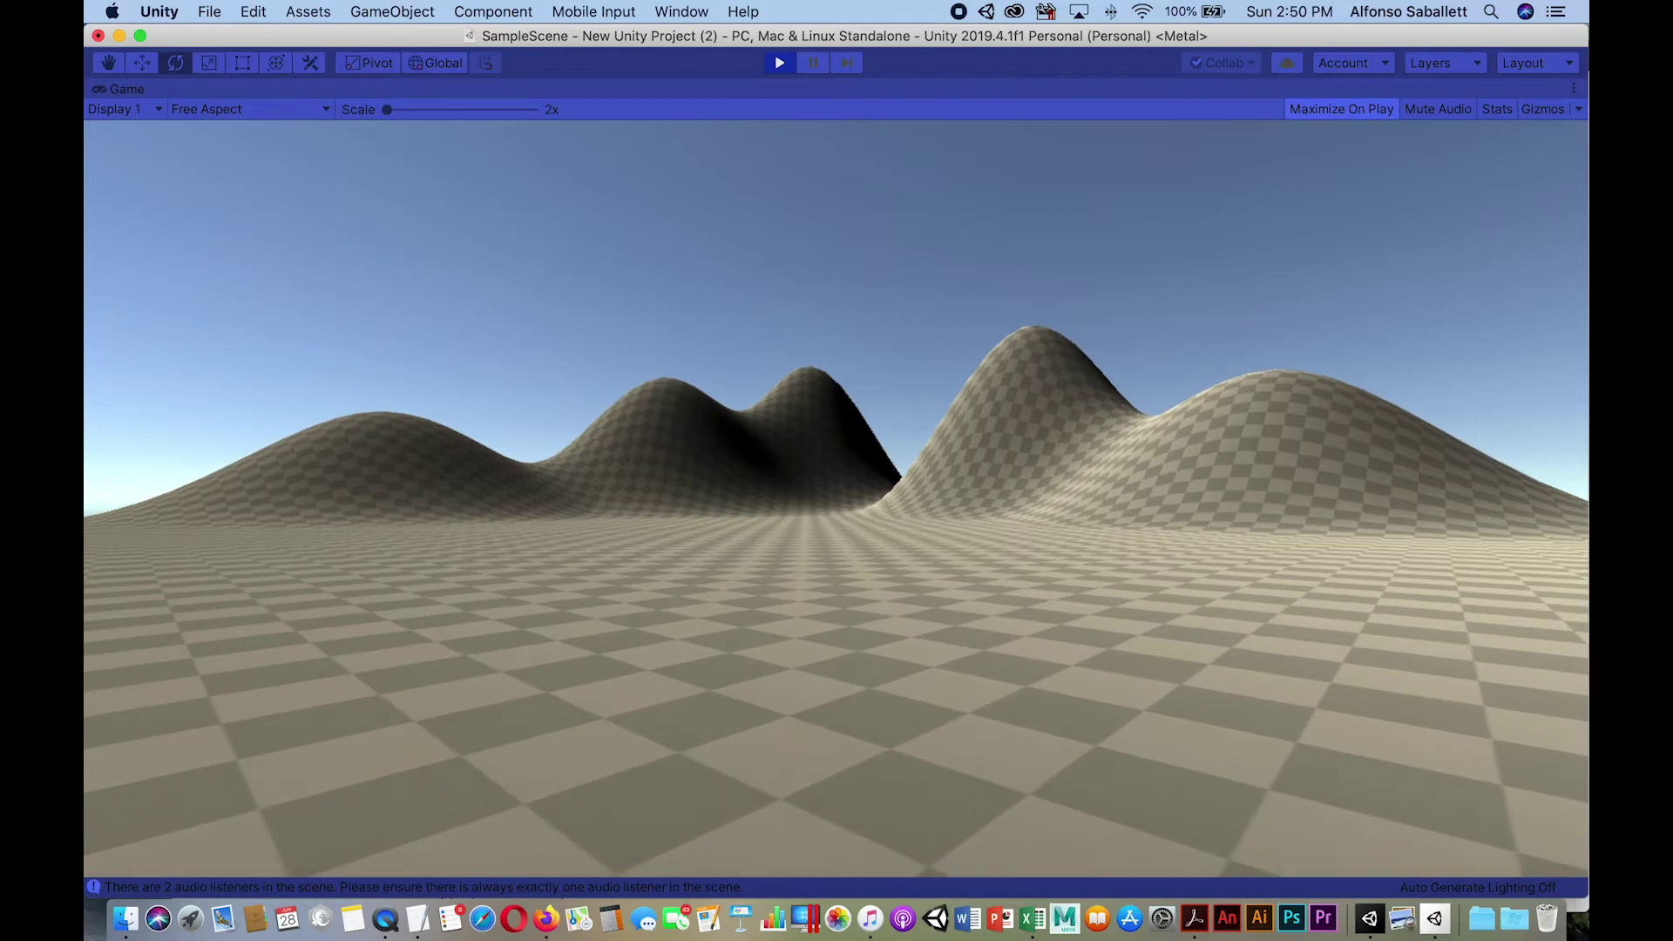
{"action": "key", "text": "w"}
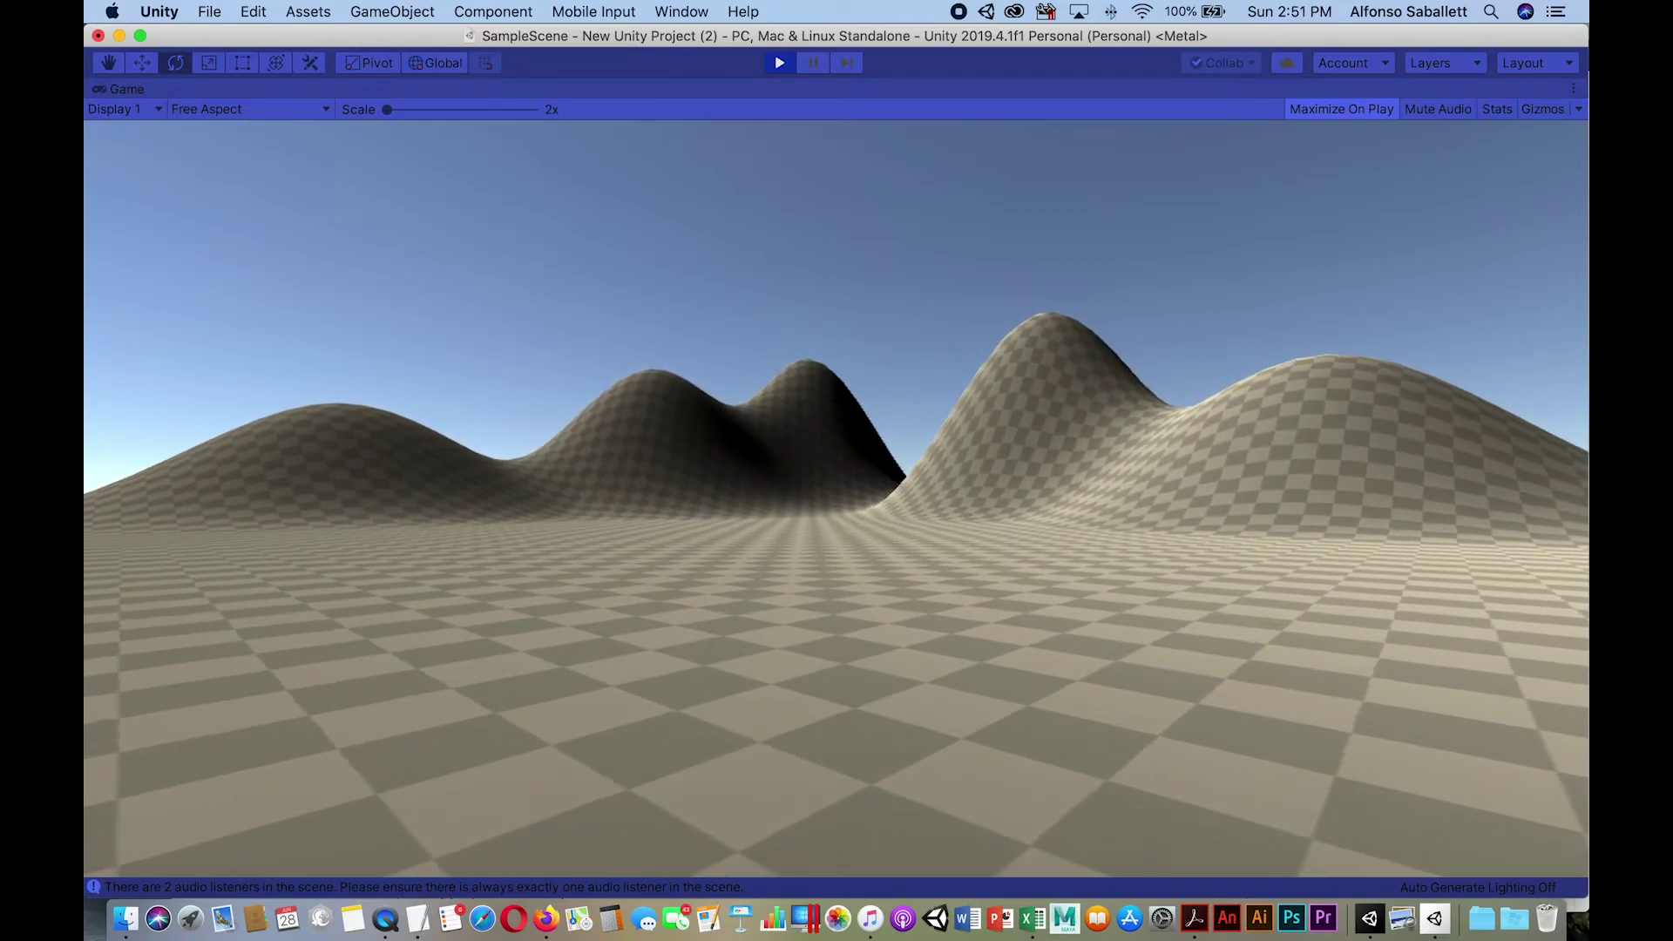
{"action": "key", "text": "w"}
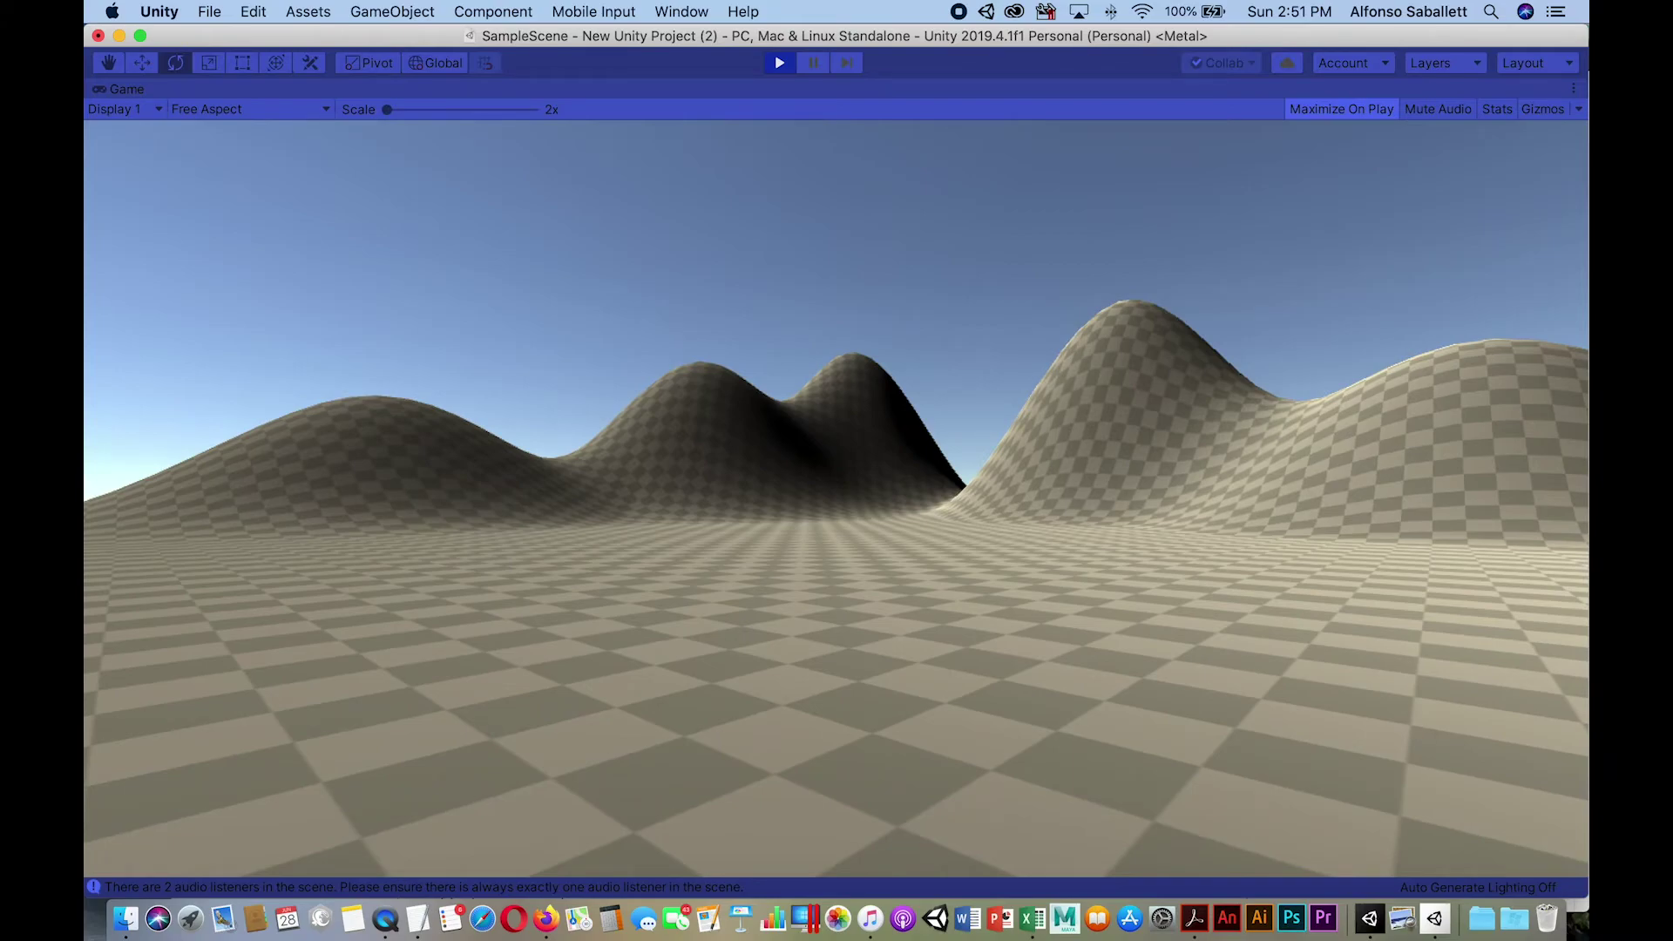
{"action": "key", "text": "w"}
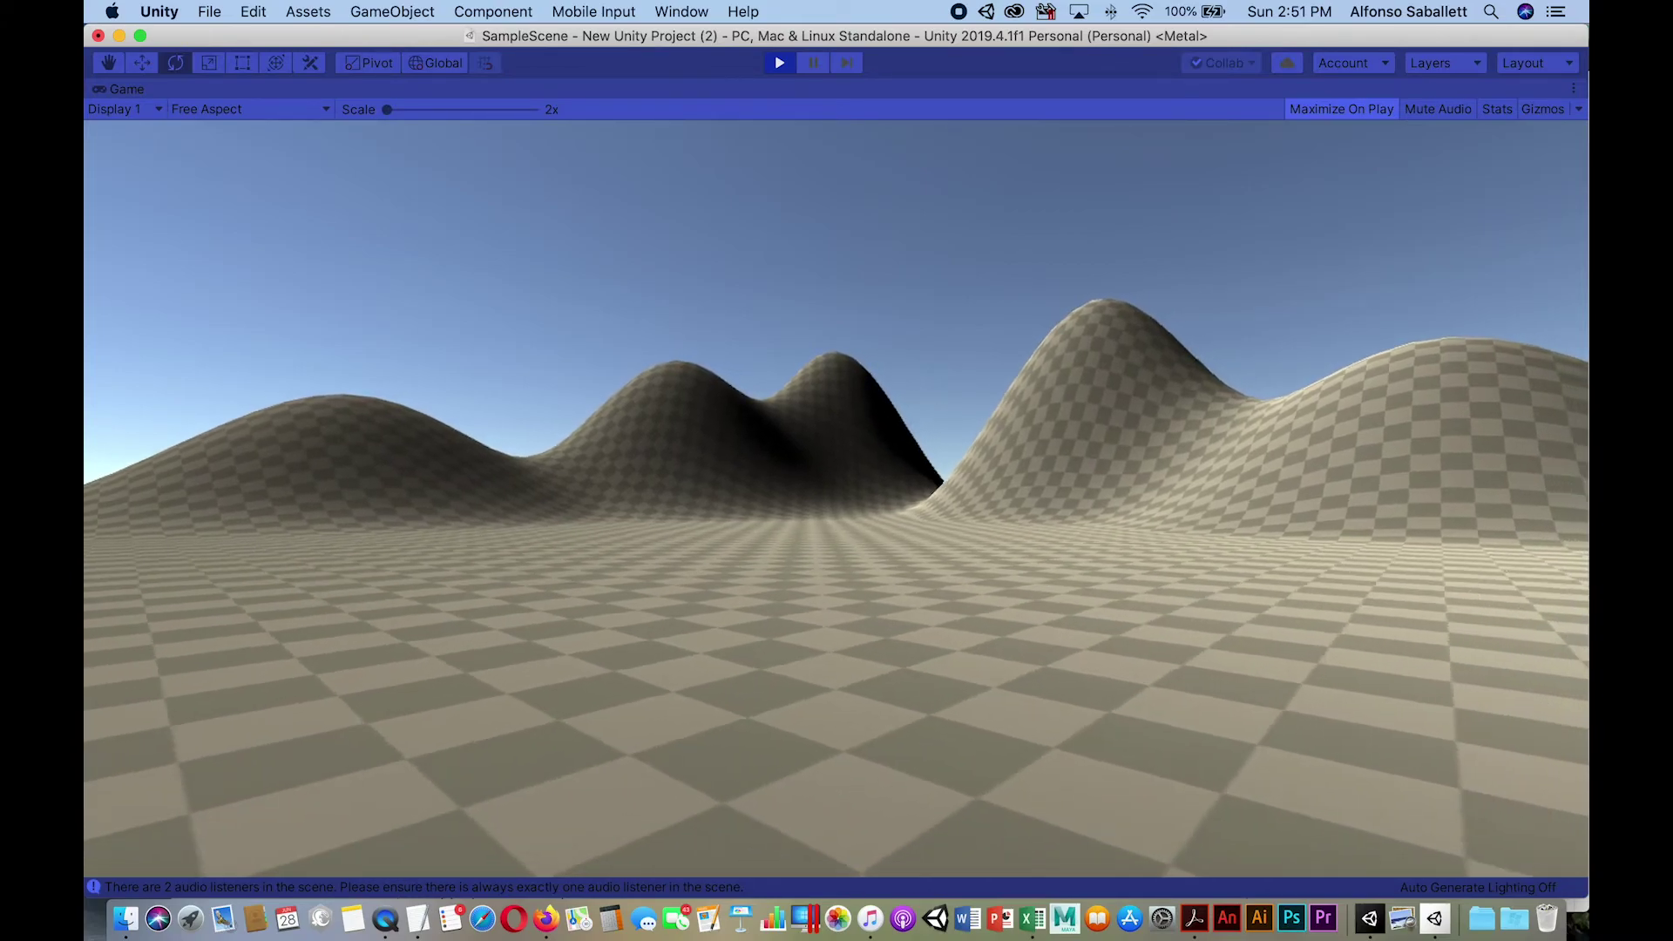
{"action": "key", "text": "w"}
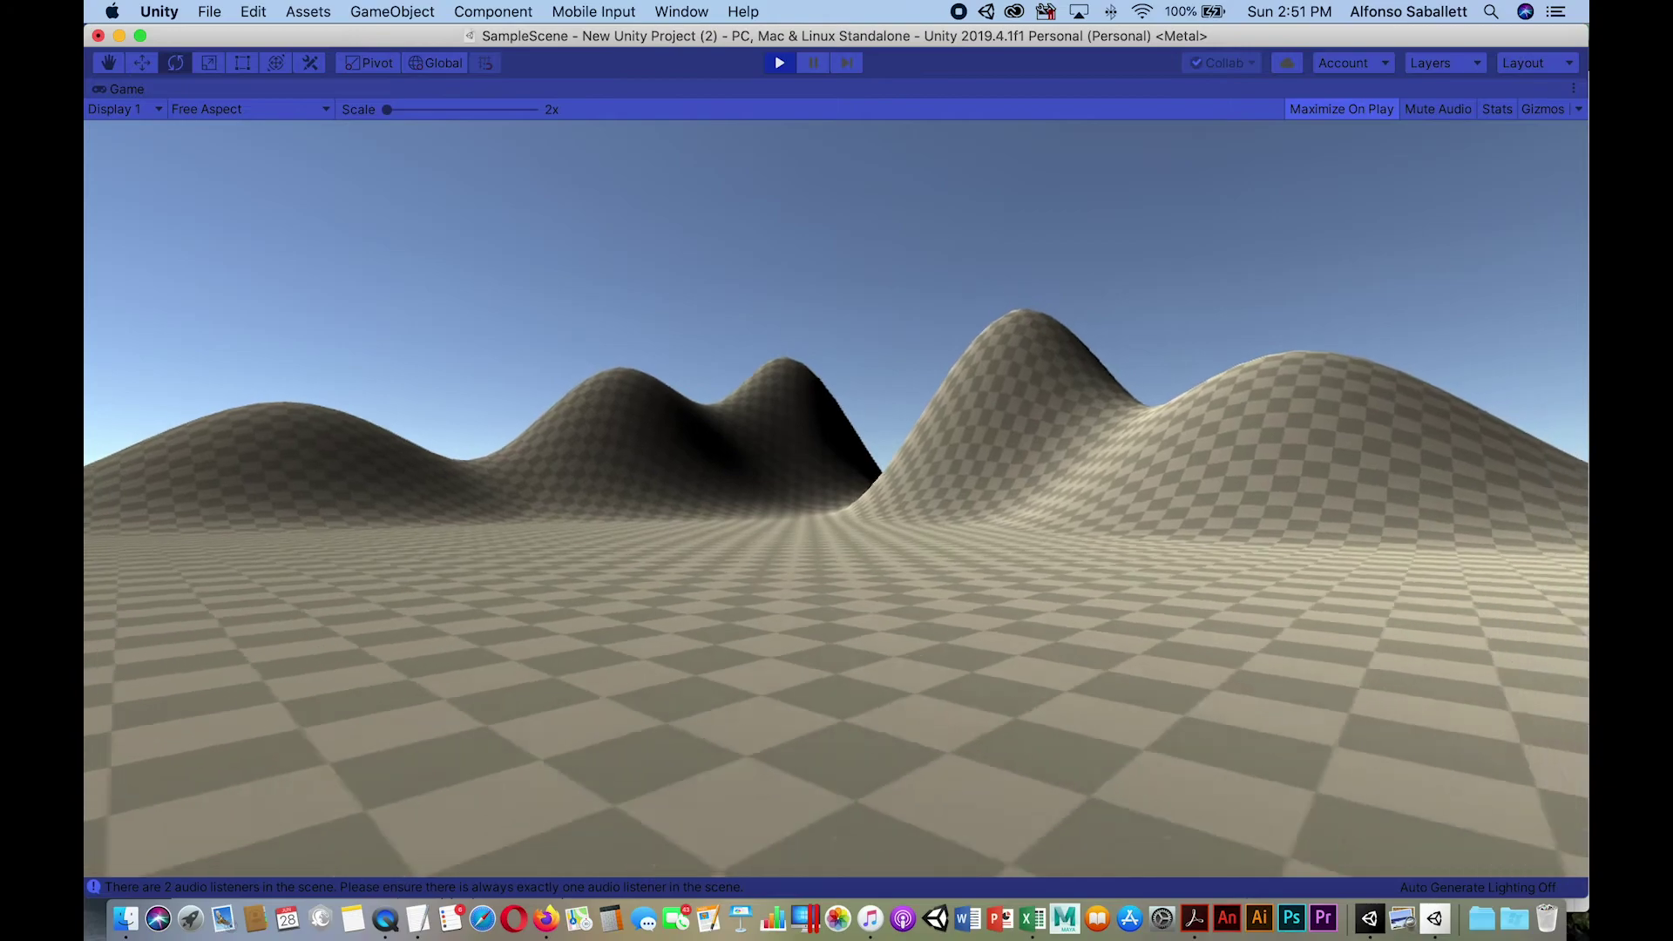
{"action": "key", "text": "w"}
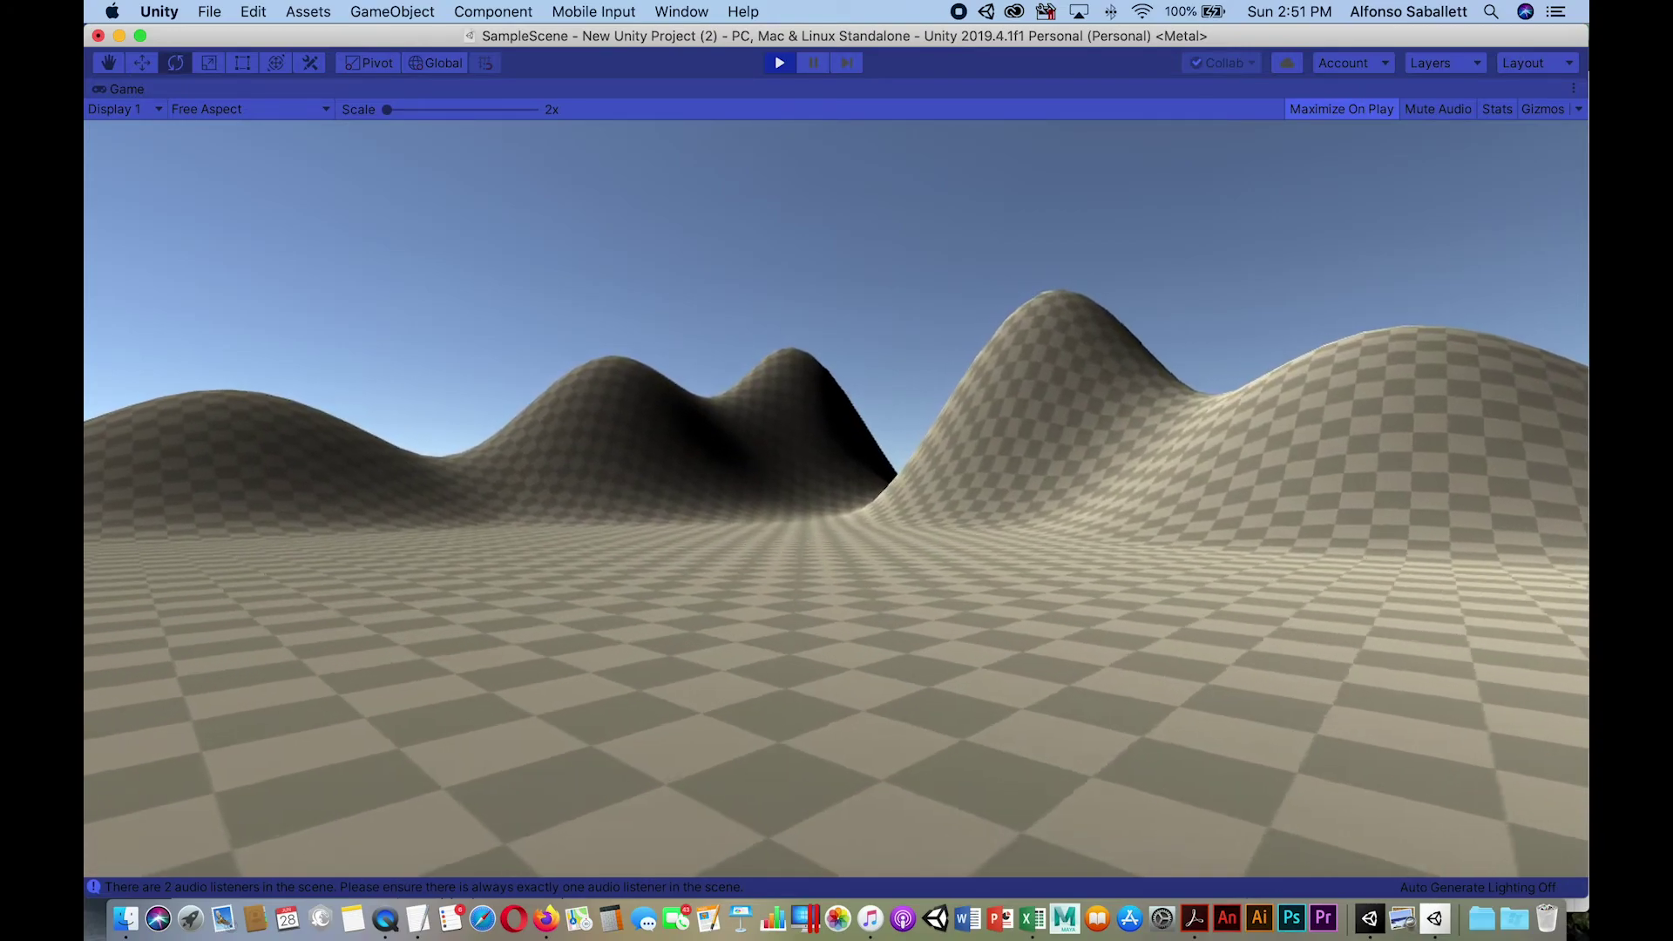
{"action": "key", "text": "super+p"}
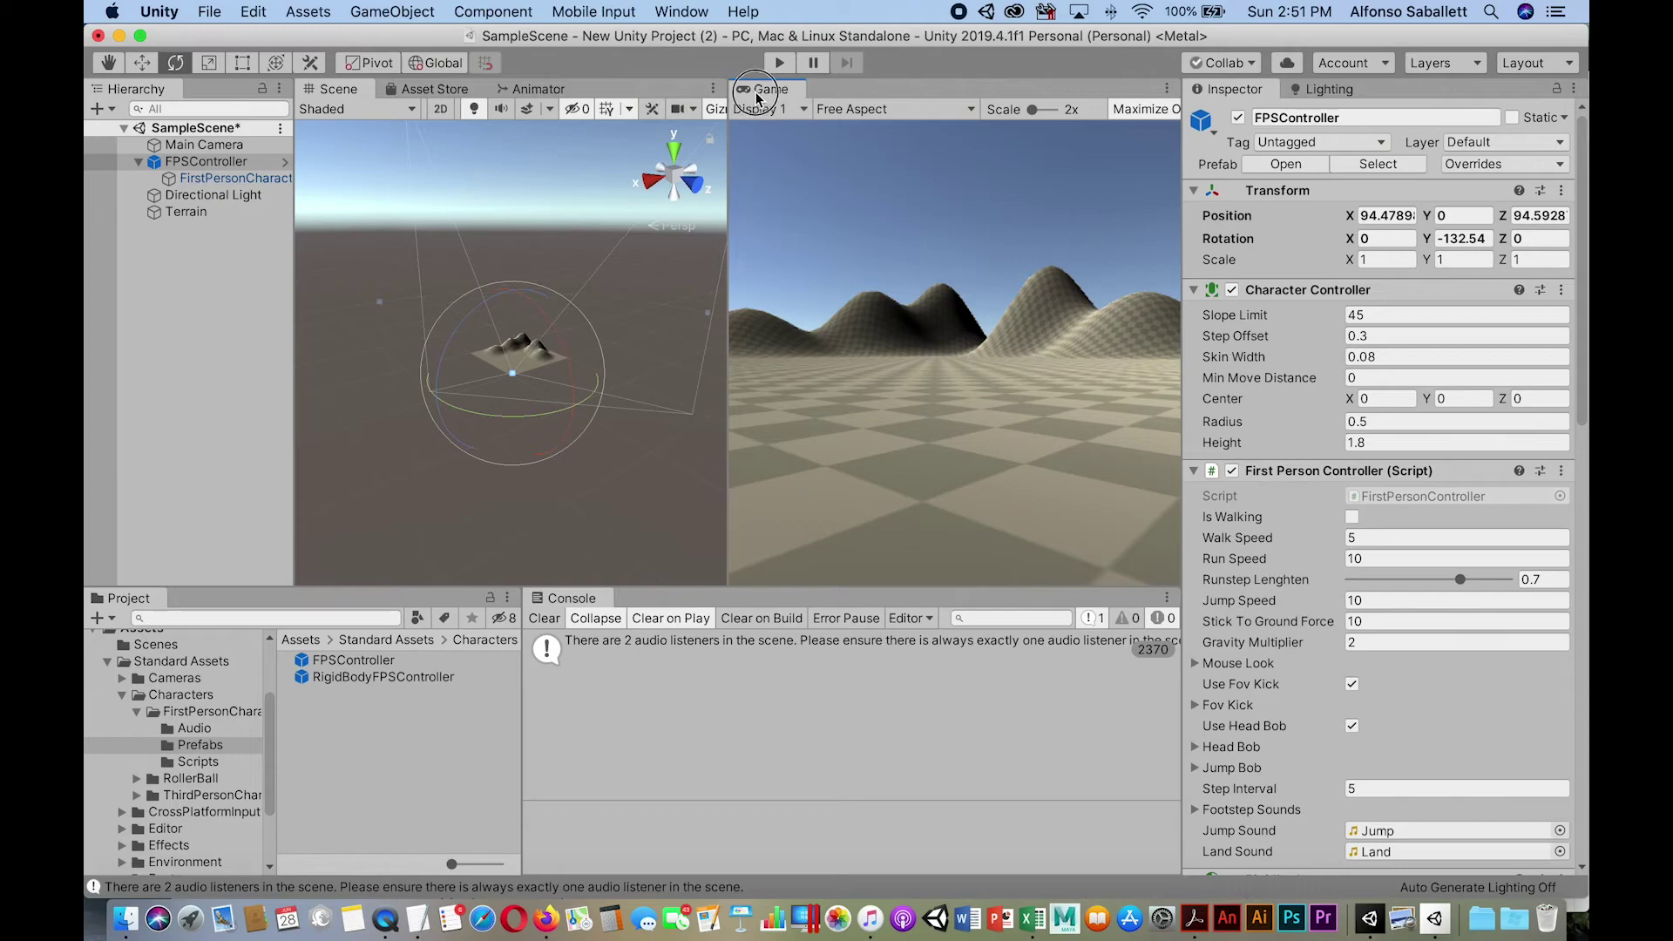
- Dock the Game view as a tab beside the Scene view and switch back to the Scene view
{"action": "left_click_drag", "start_coordinate": [767, 89], "coordinate": [418, 89]}
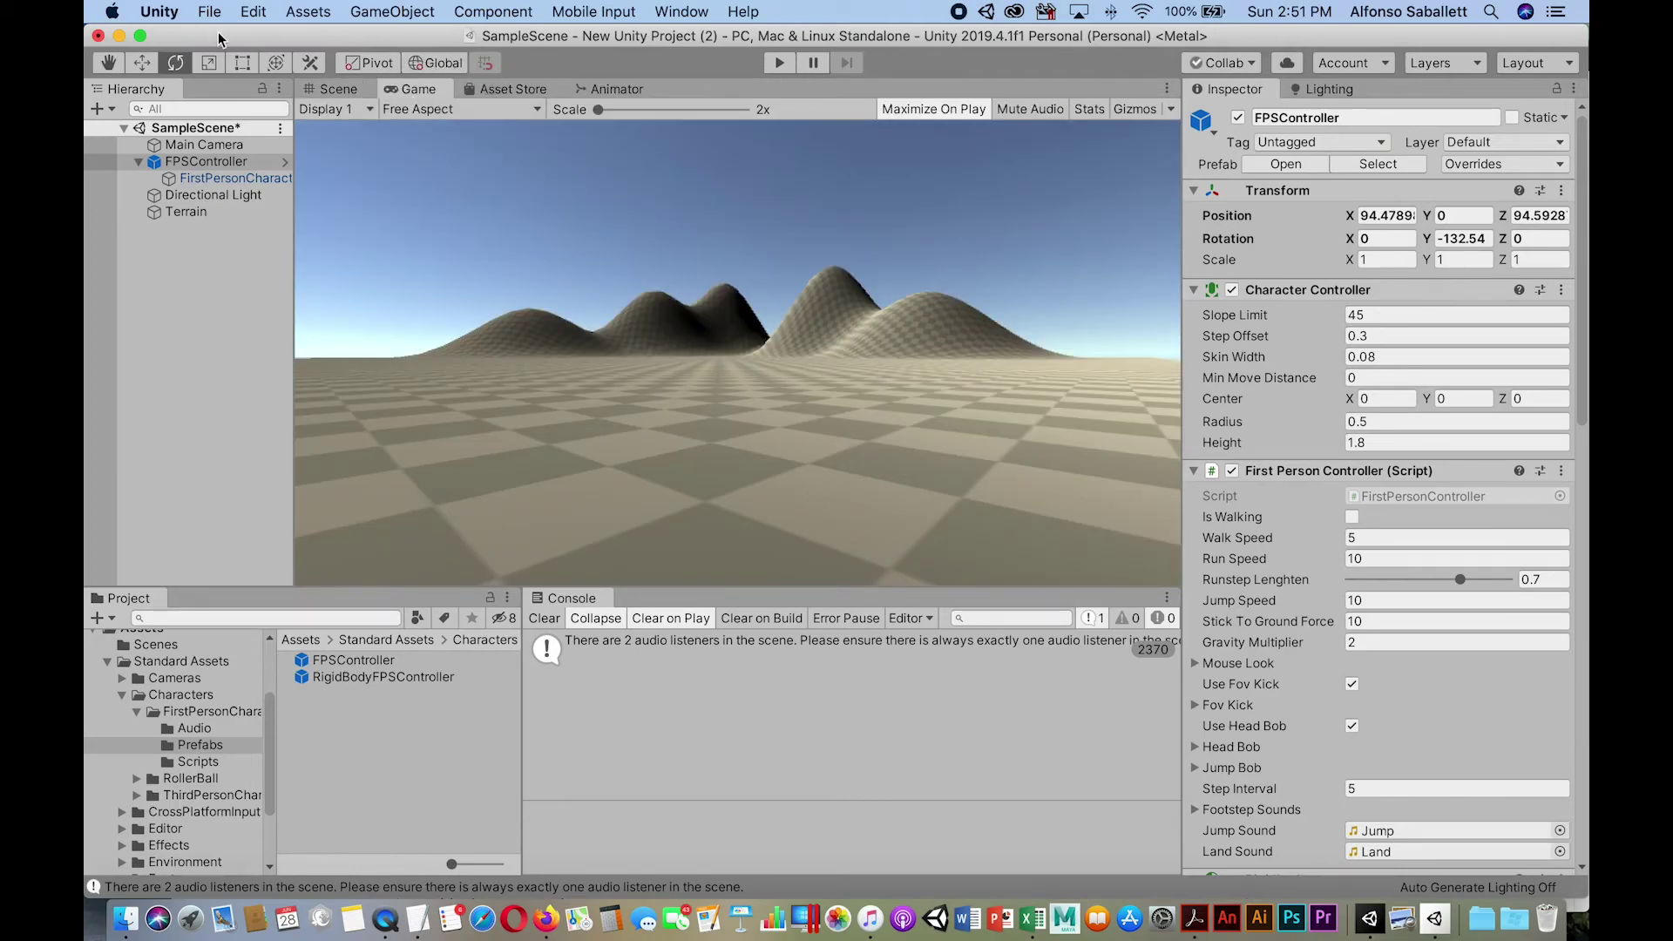
{"action": "left_click", "coordinate": [340, 90]}
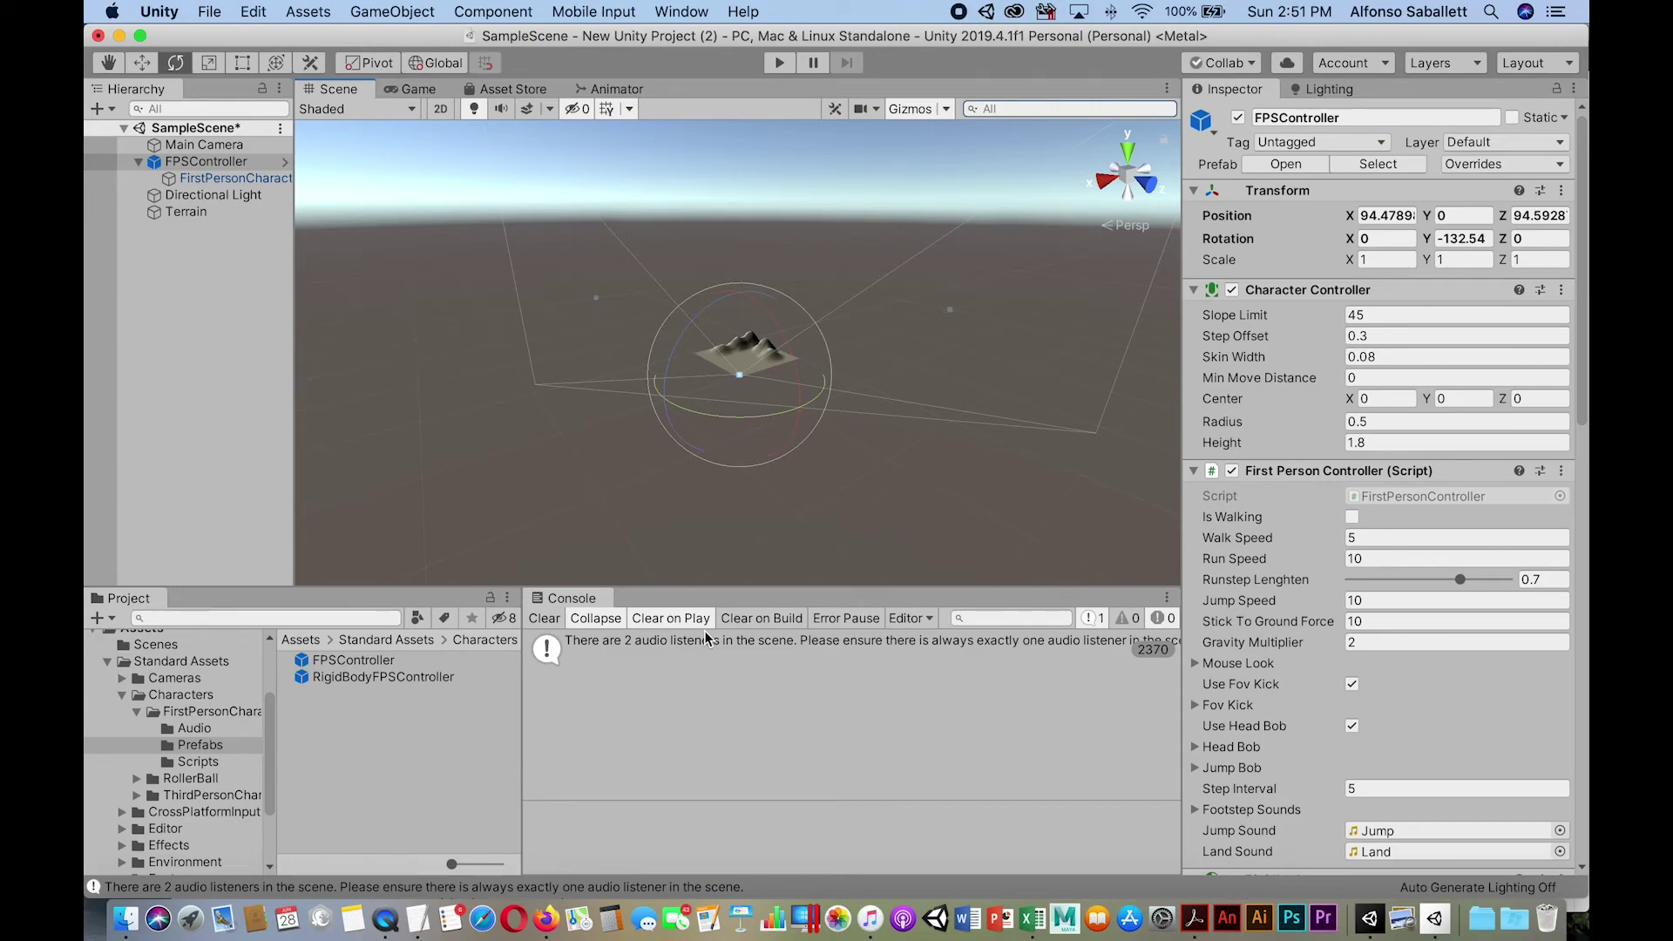
- Run another short play test with the tabbed layout, walking forward a little before stopping it
{"action": "key", "text": "super+p"}
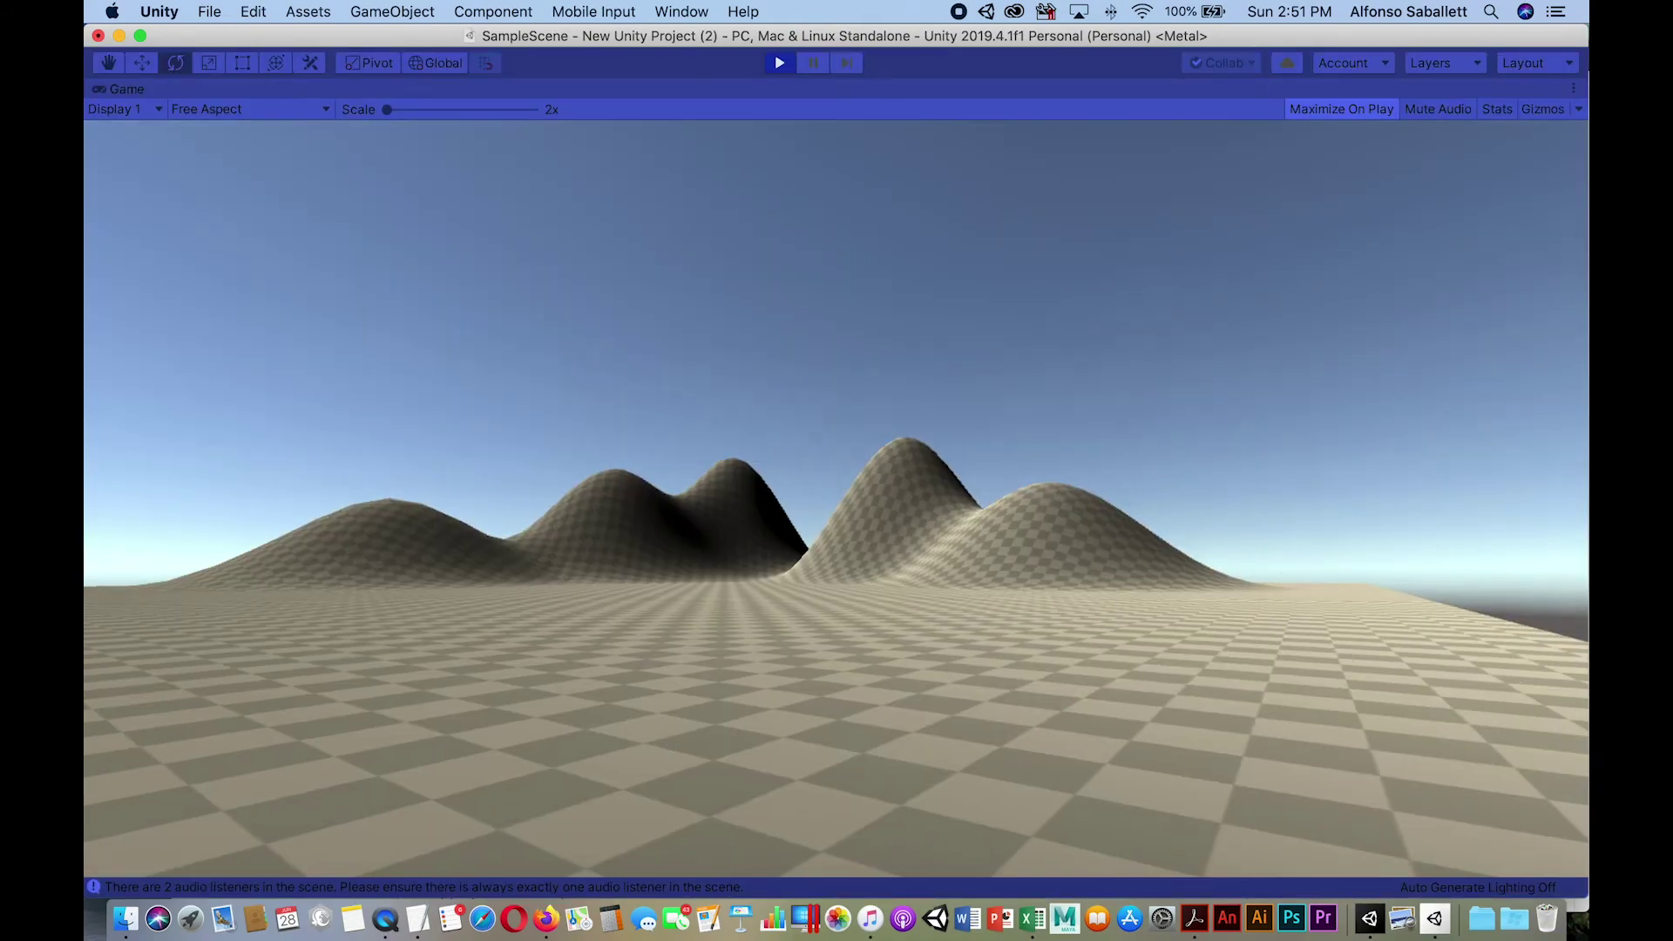
{"action": "key", "text": "w"}
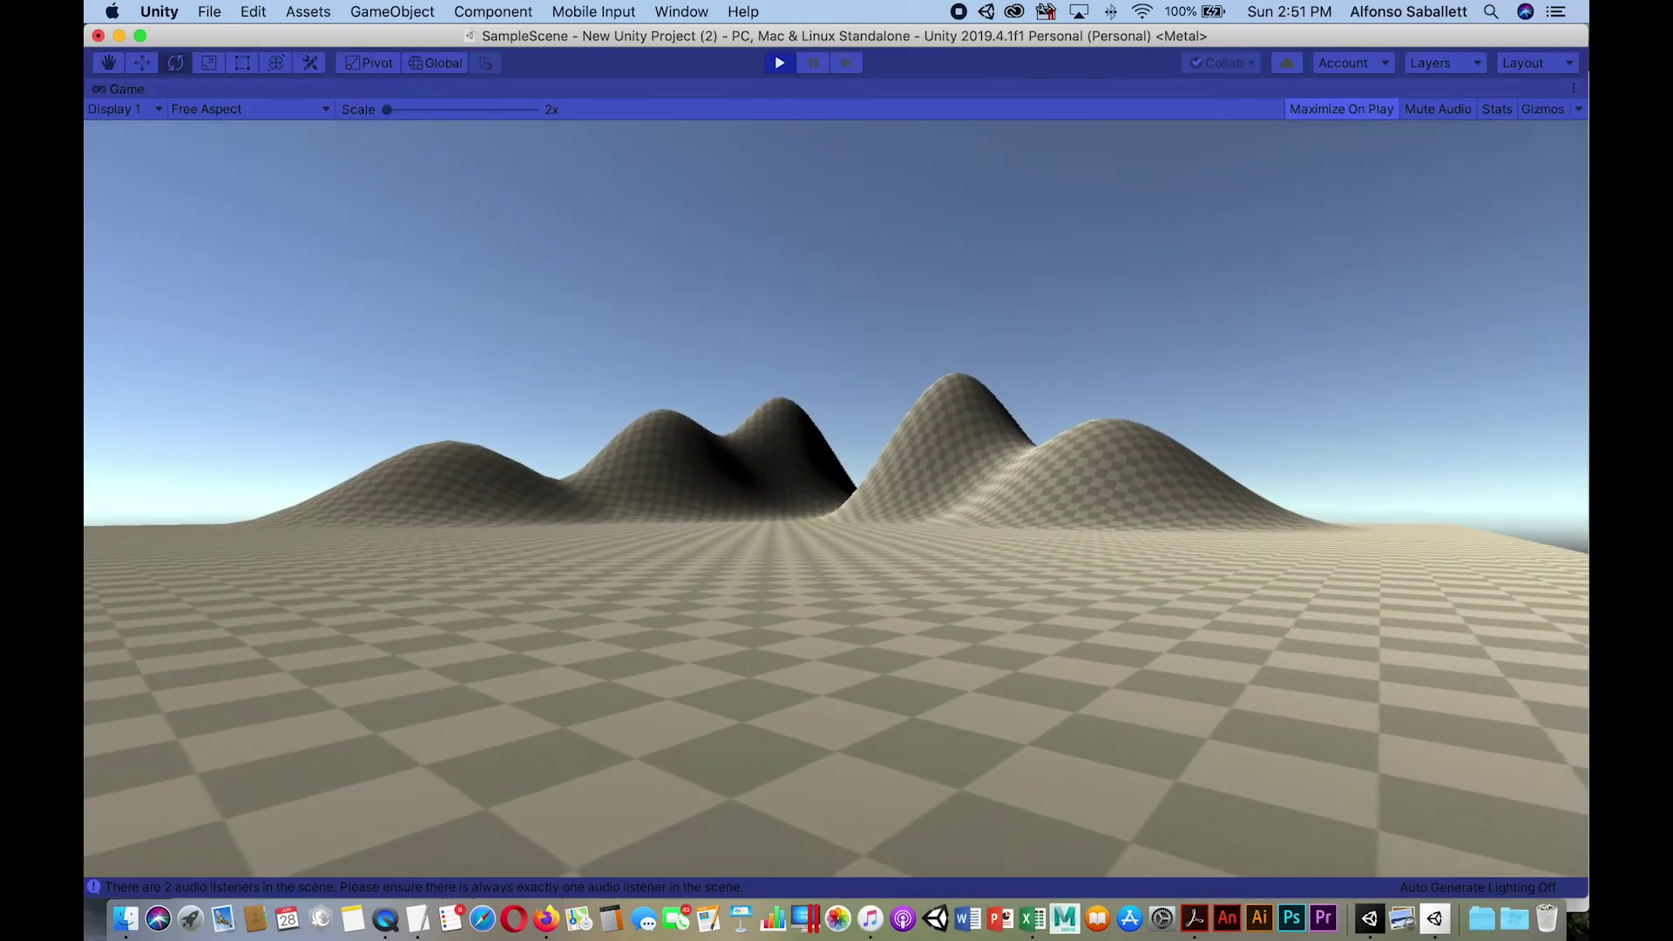
{"action": "key", "text": "w"}
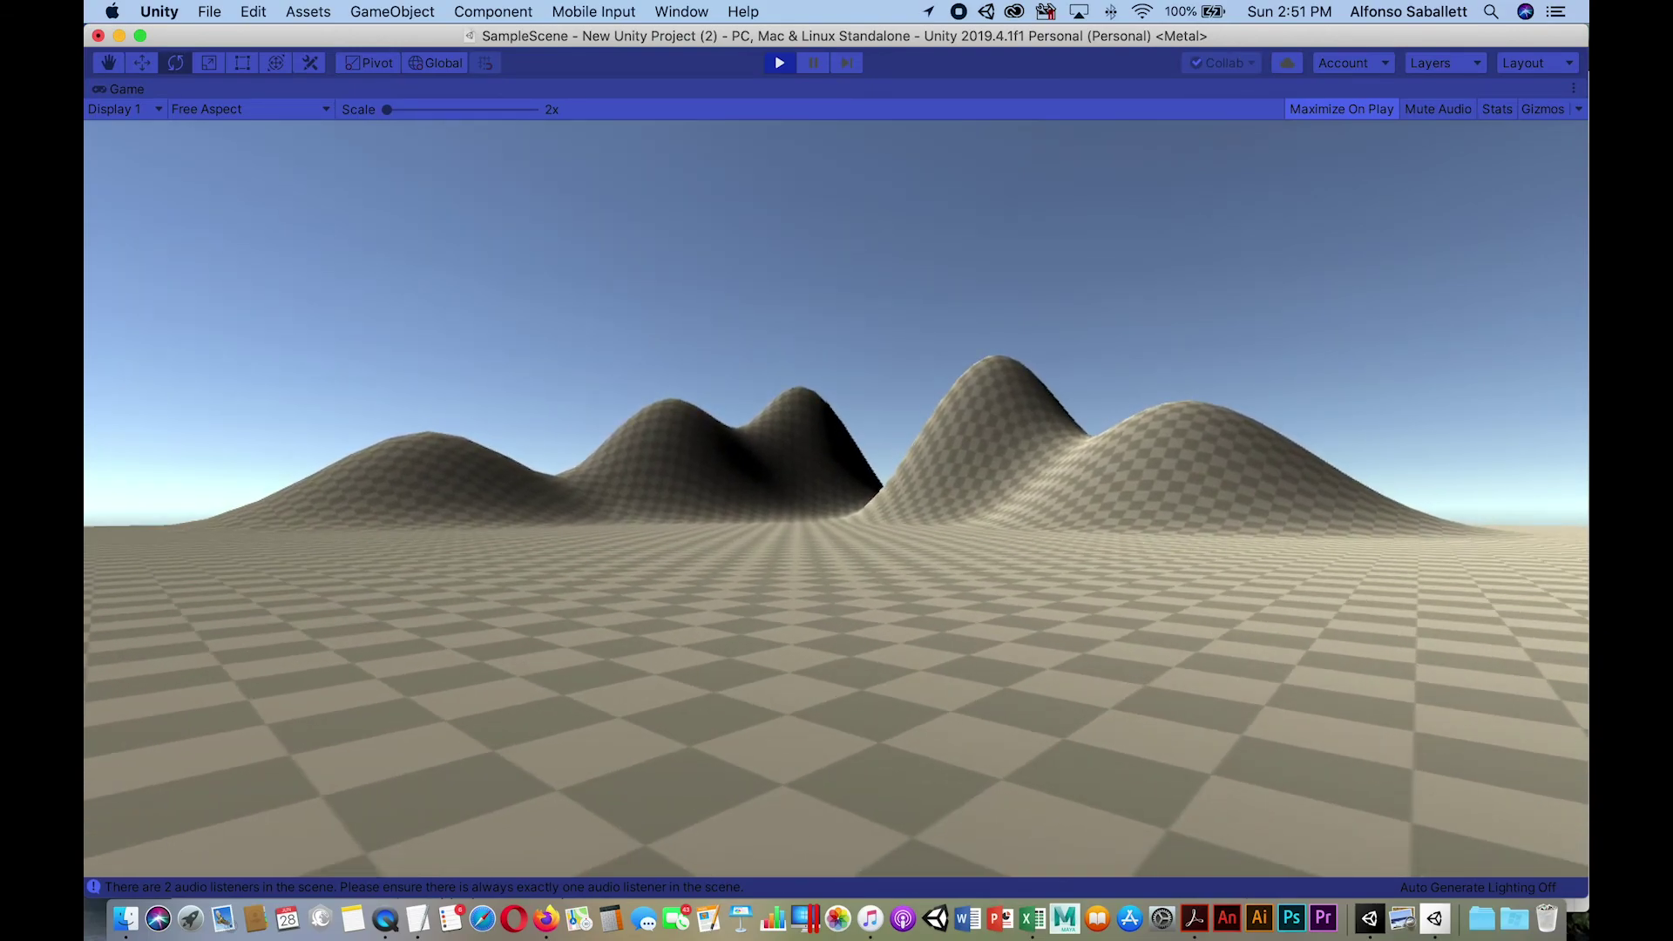
{"action": "key", "text": "super+p"}
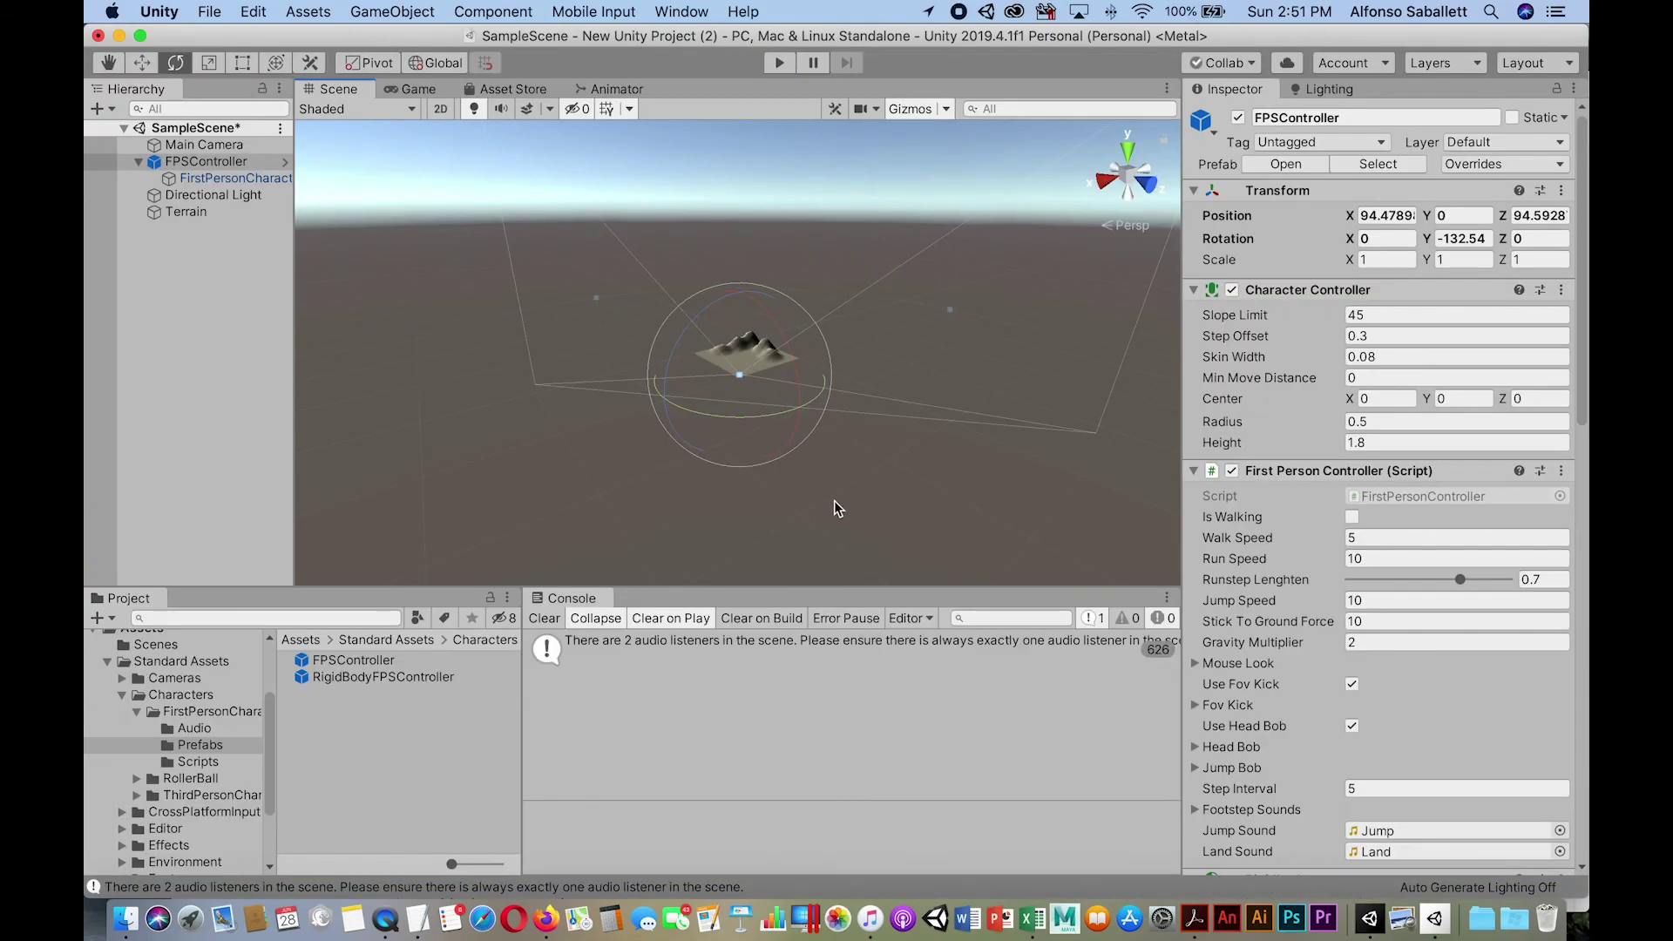
- Inspect the console's audio listener message and disable the Audio Listener on the Main Camera, leaving the one on FirstPersonCharacter enabled
{"action": "left_click", "coordinate": [655, 650]}
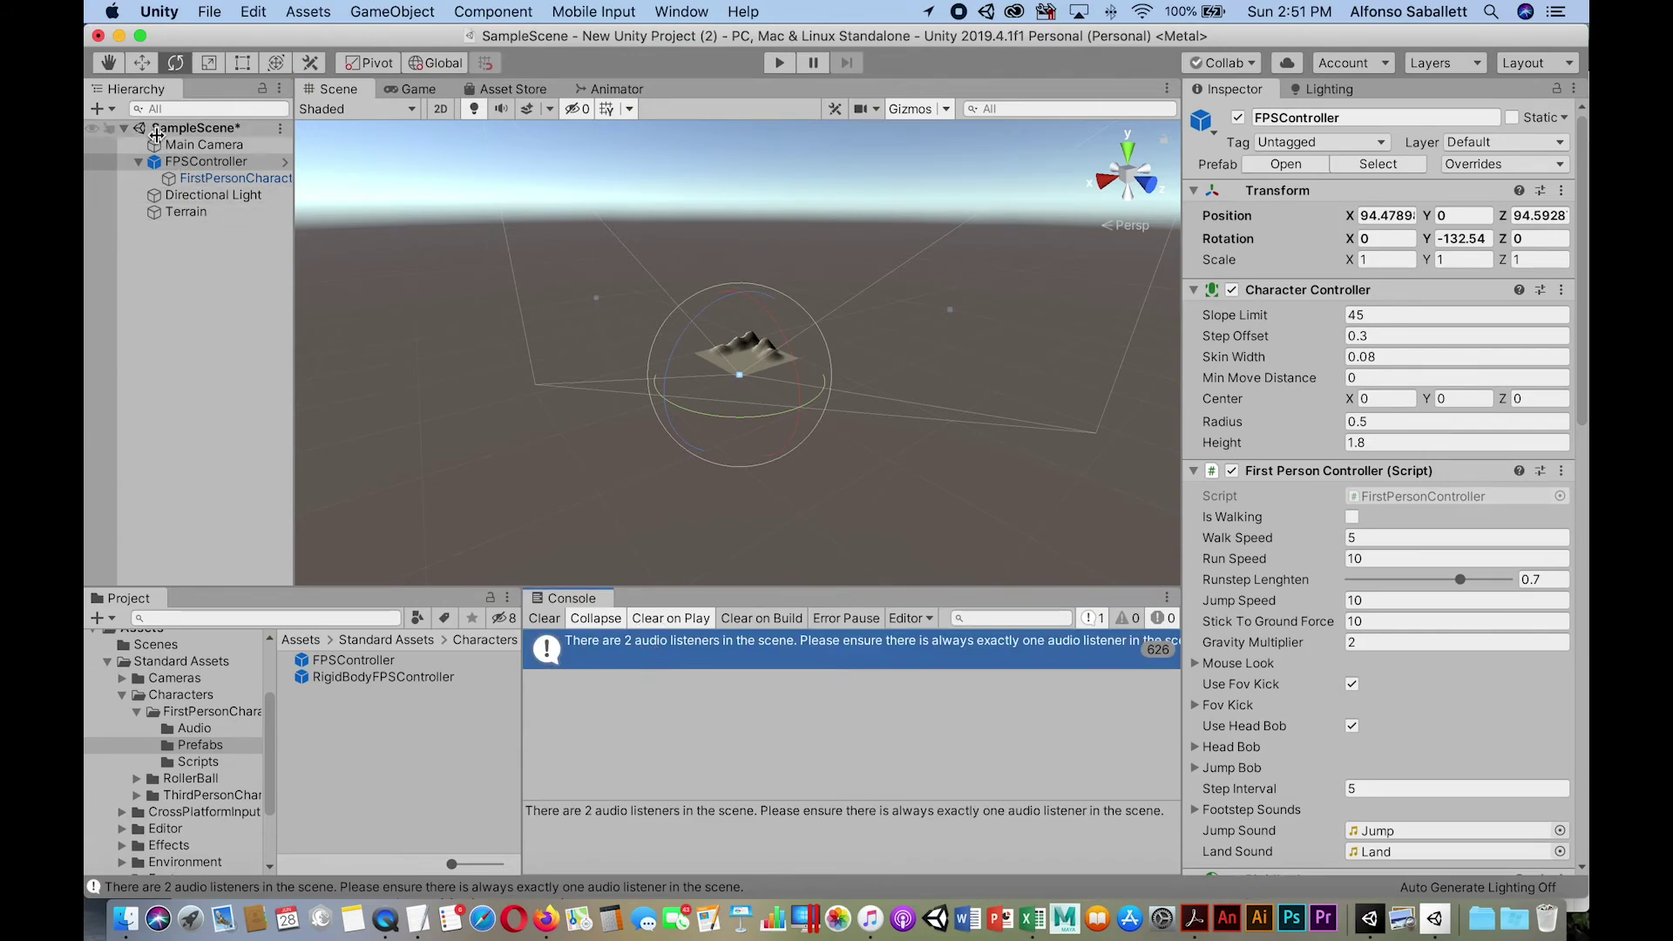
{"action": "left_click", "coordinate": [199, 179]}
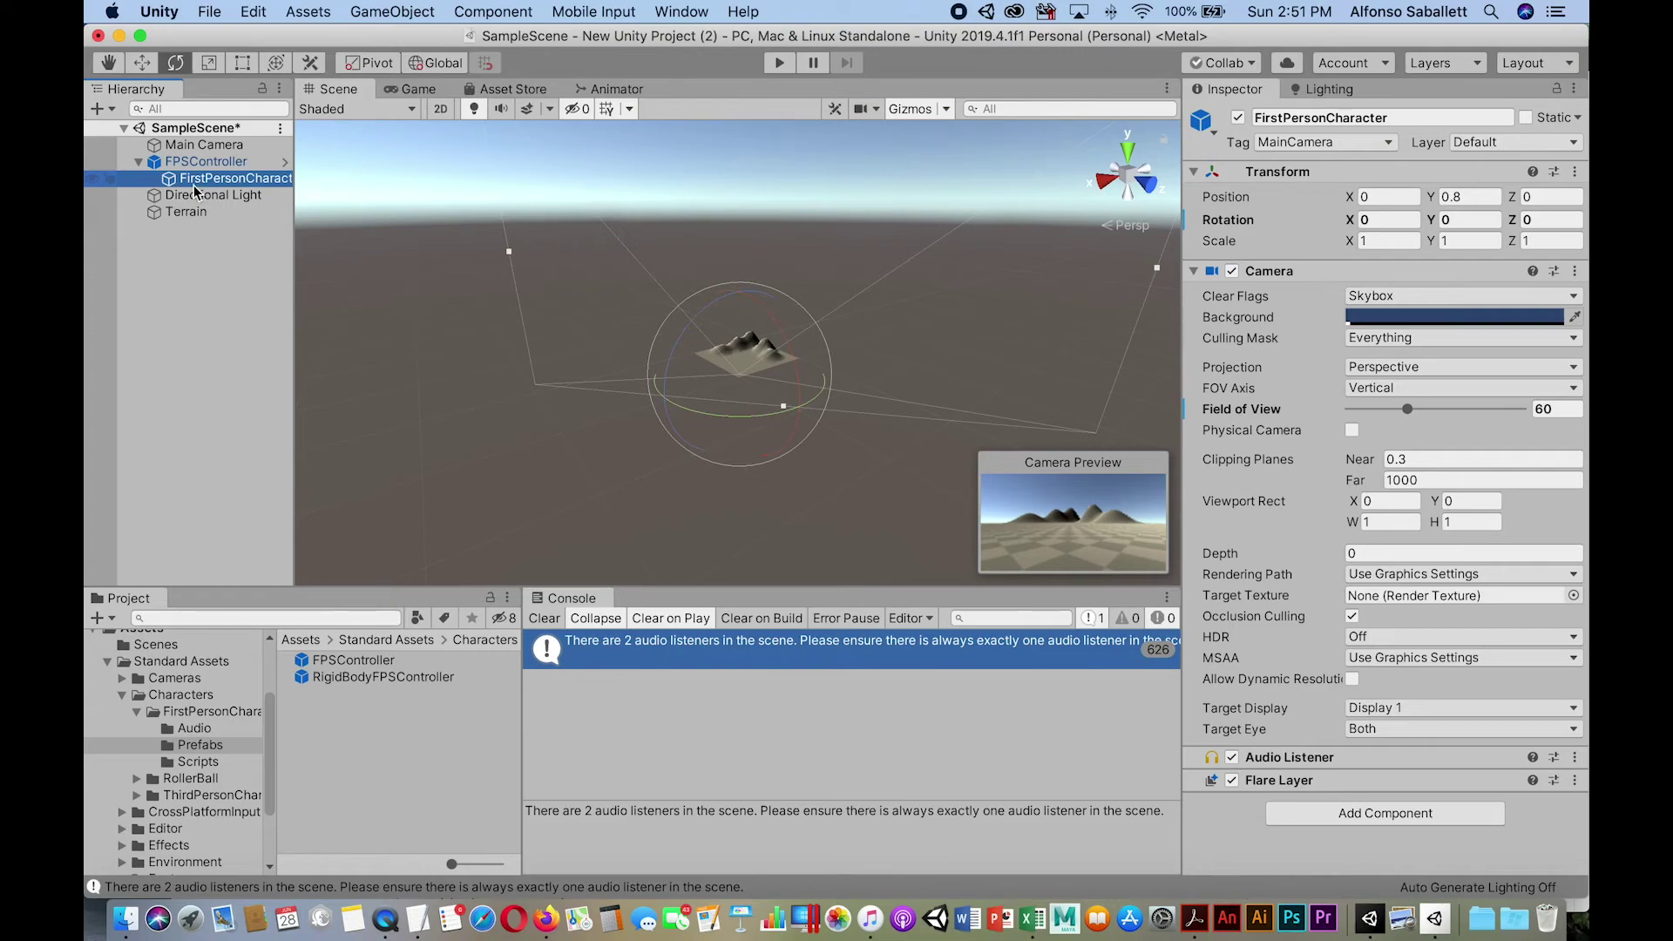
{"action": "left_click", "coordinate": [195, 146]}
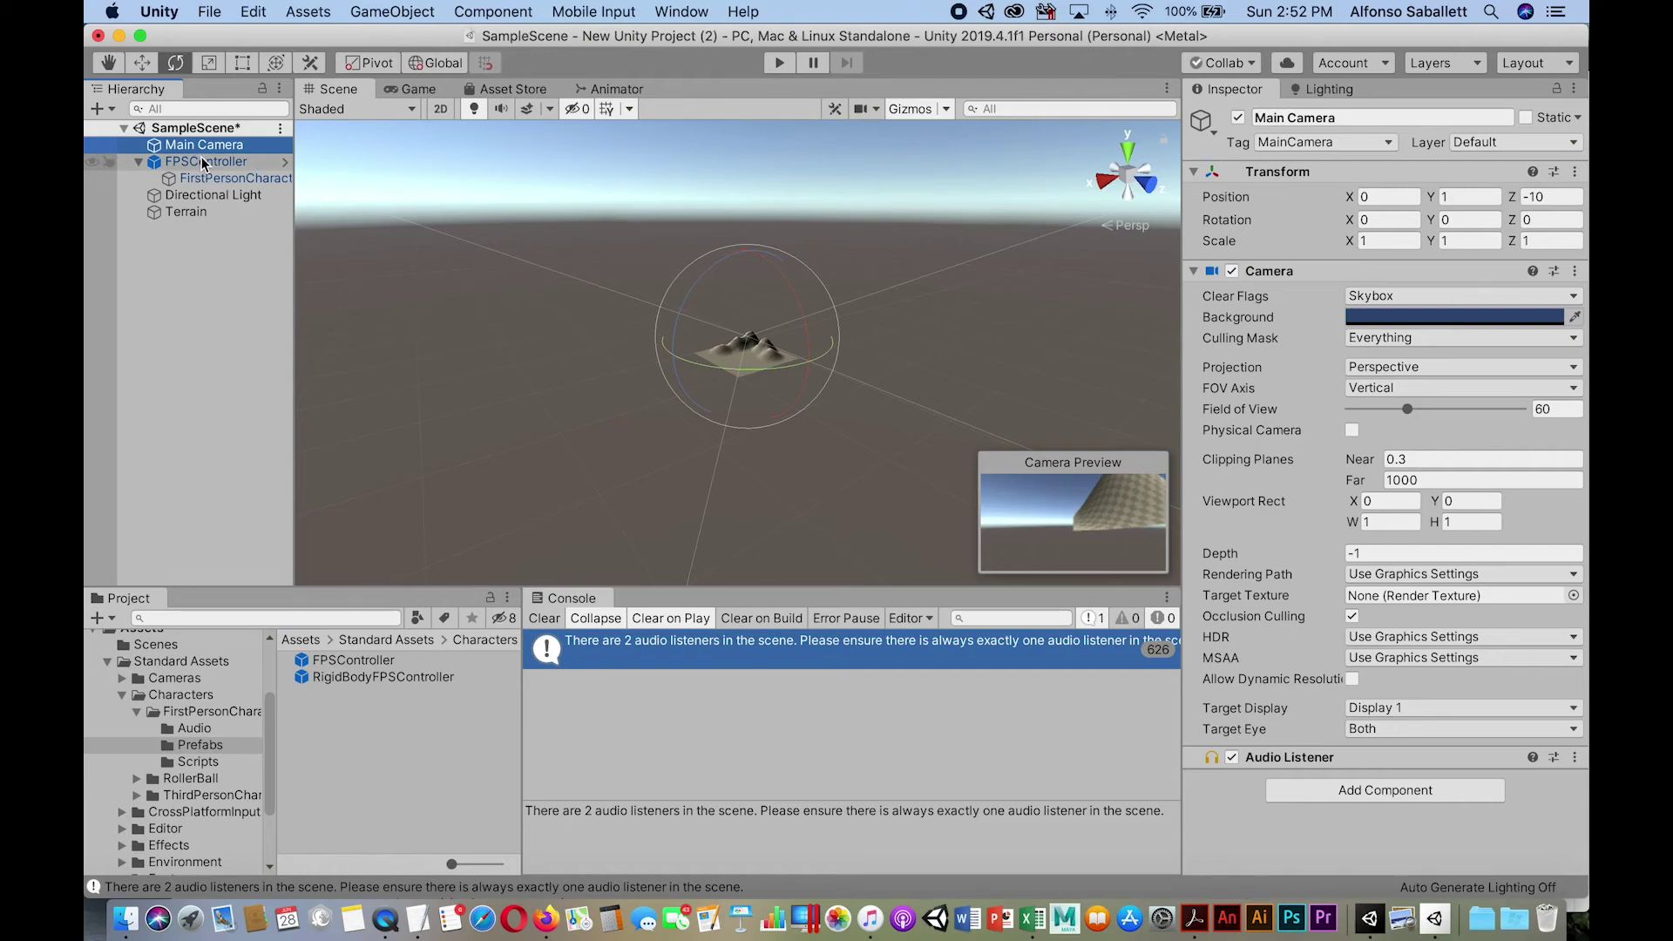
{"action": "left_click", "coordinate": [1232, 757]}
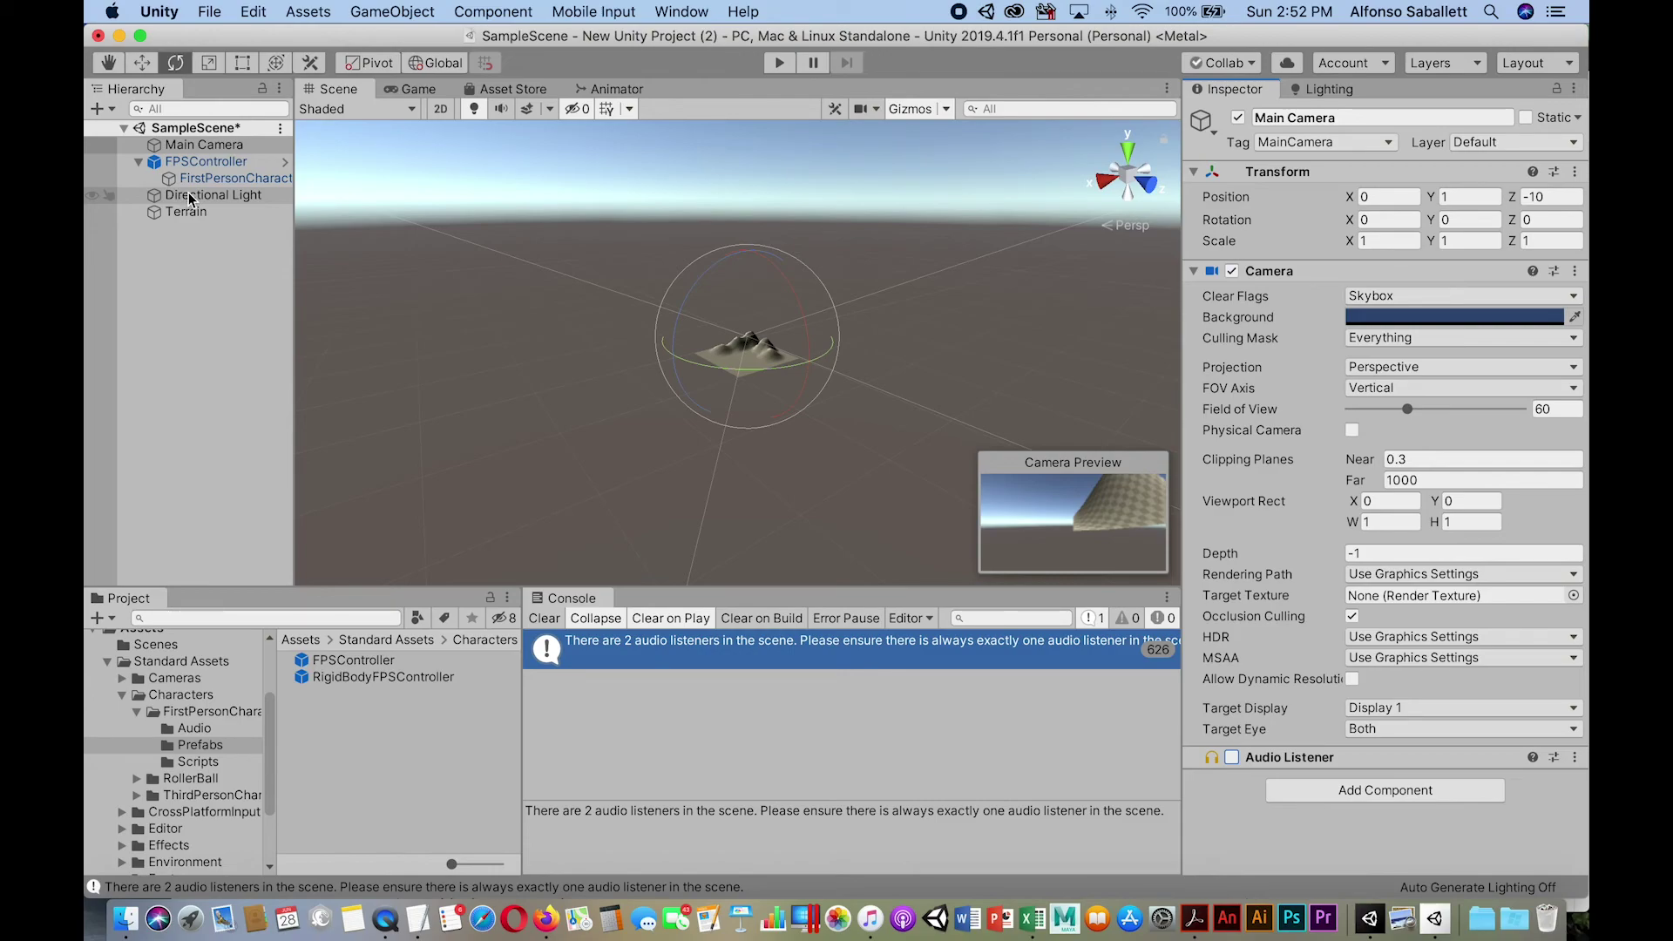
{"action": "left_click", "coordinate": [209, 145]}
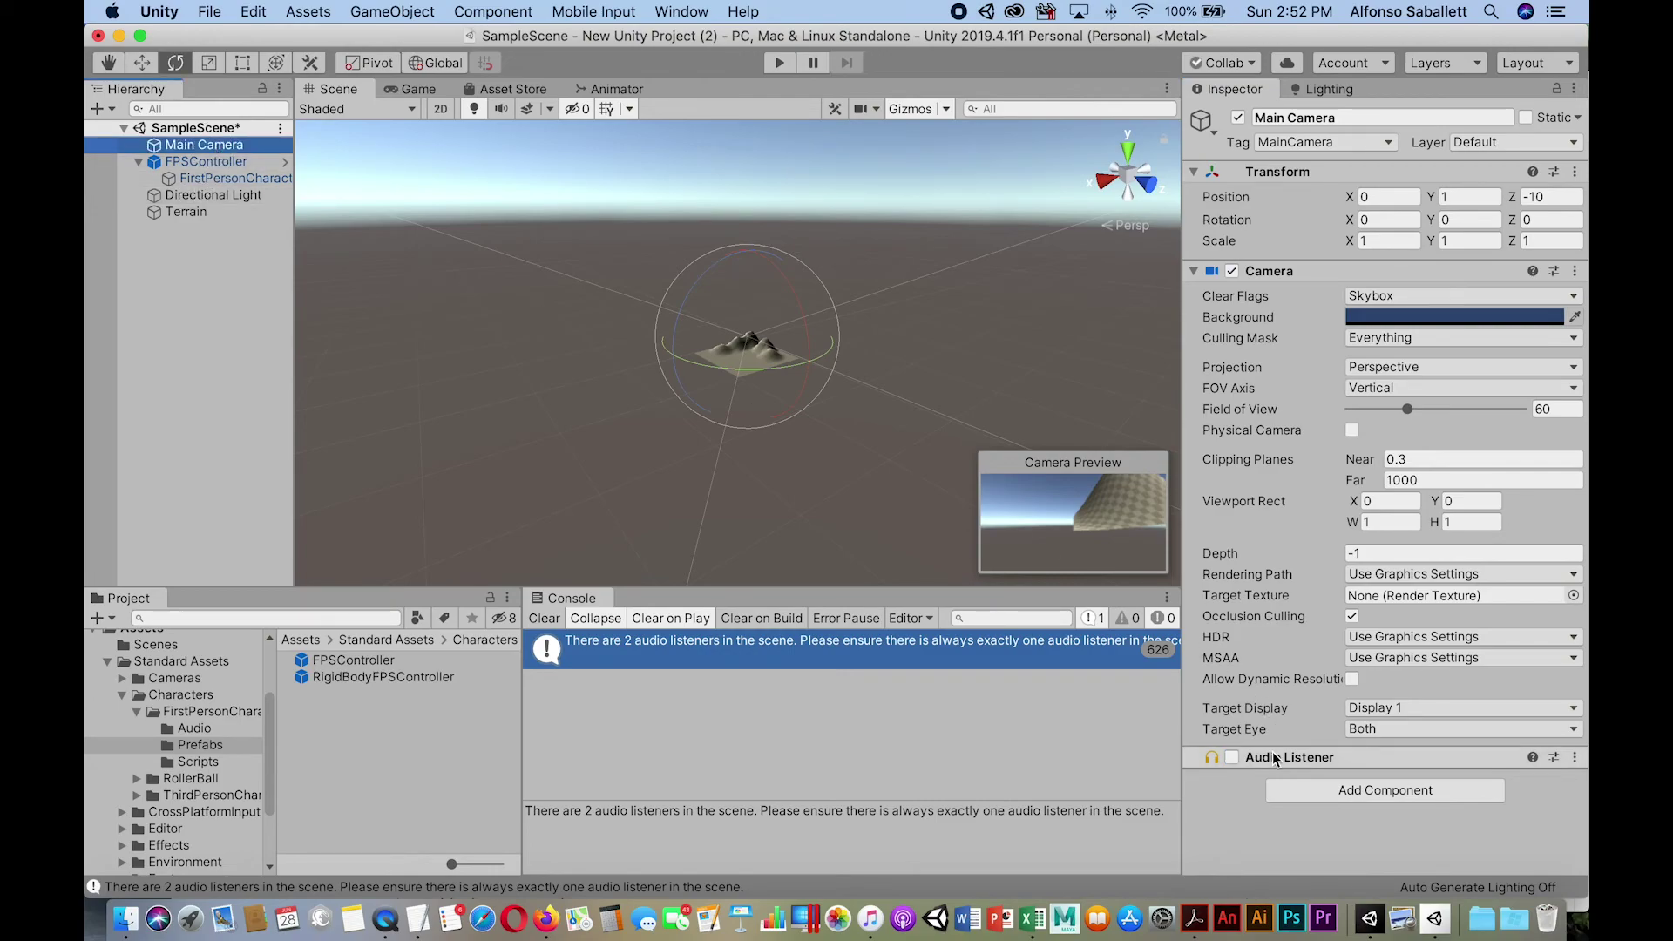
{"action": "left_click", "coordinate": [230, 180]}
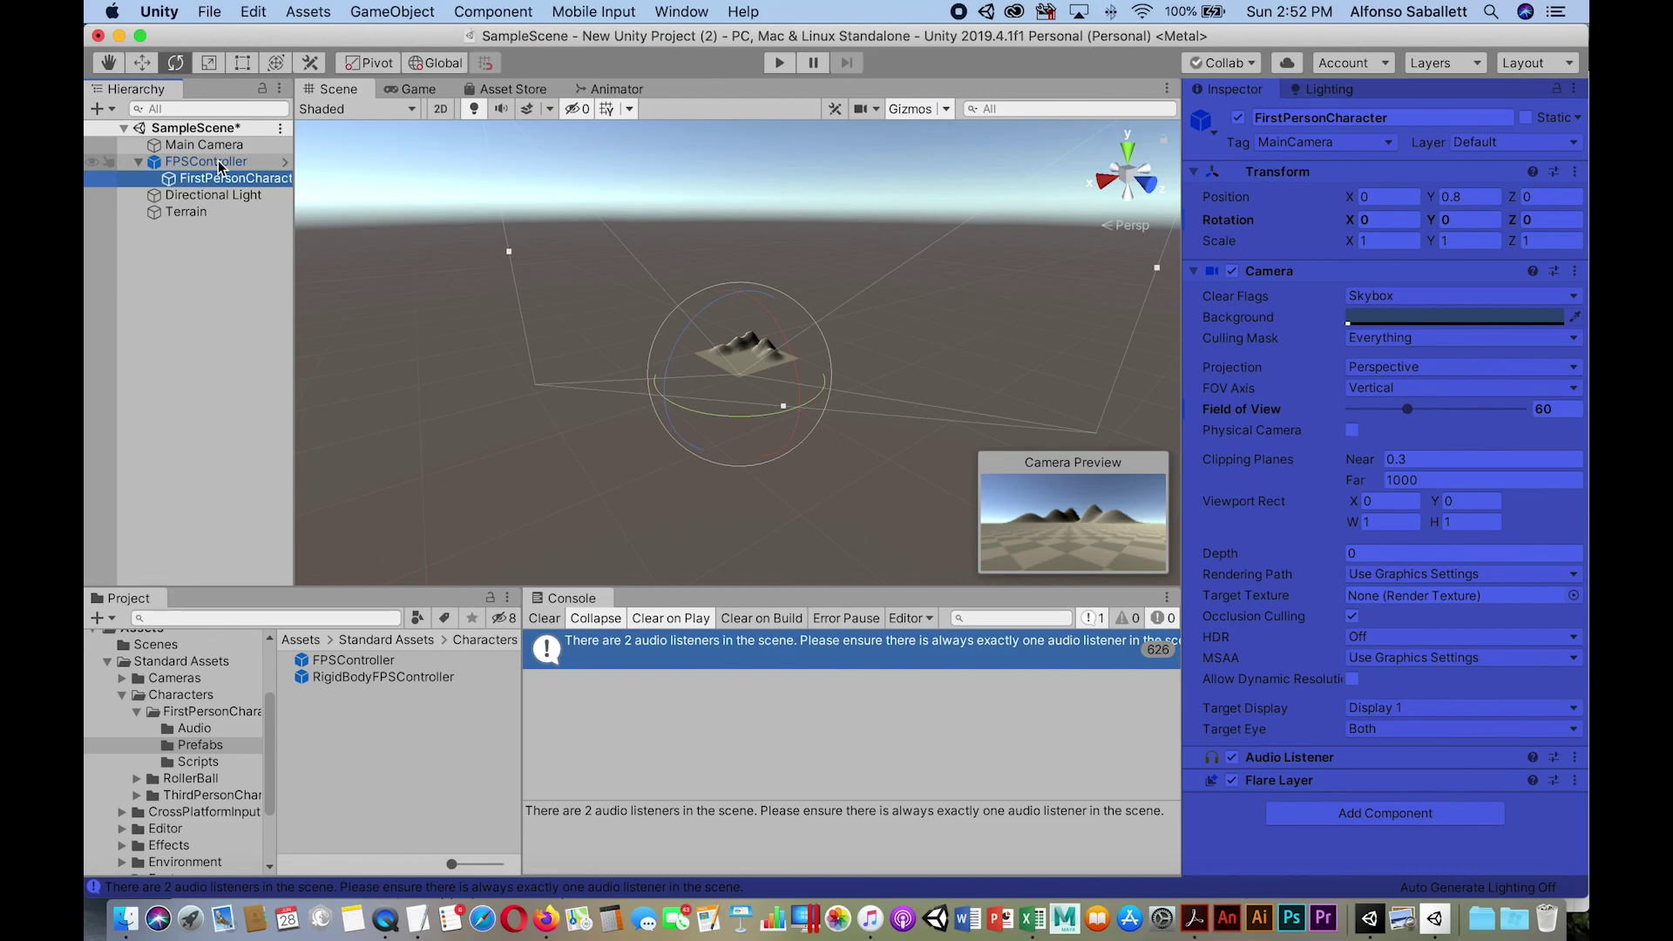
- Play-test the scene with only the FirstPersonCharacter's Audio Listener enabled, walk toward the hills, and stop playback to check the console
{"action": "key", "text": "super+p"}
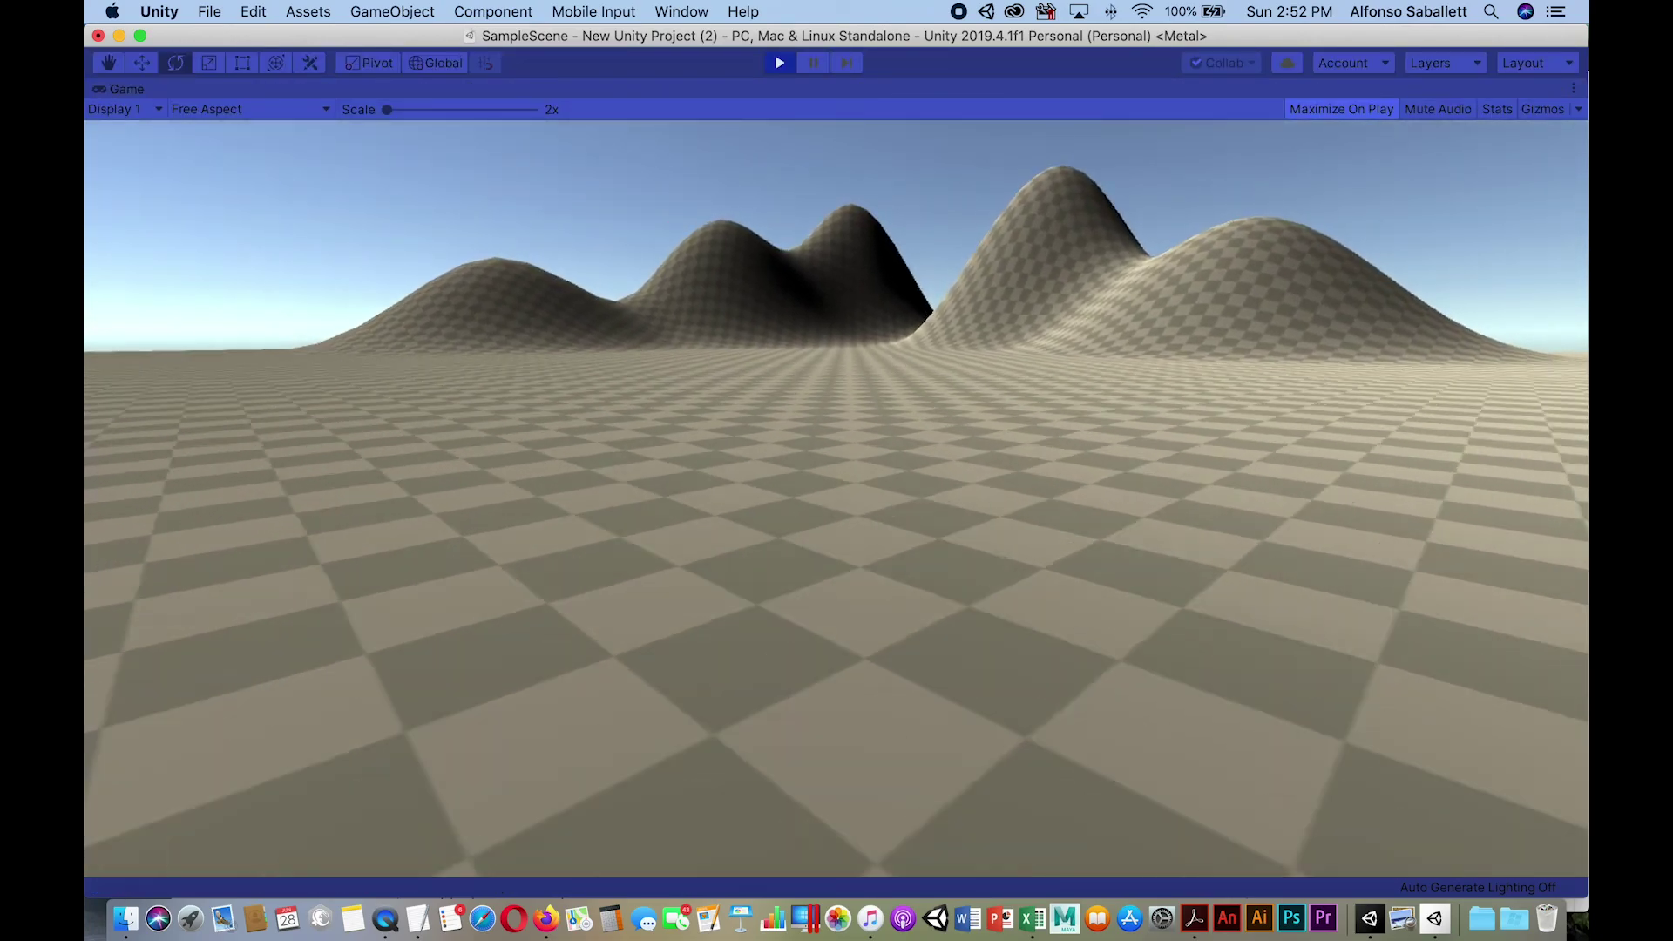
{"action": "key", "text": "w"}
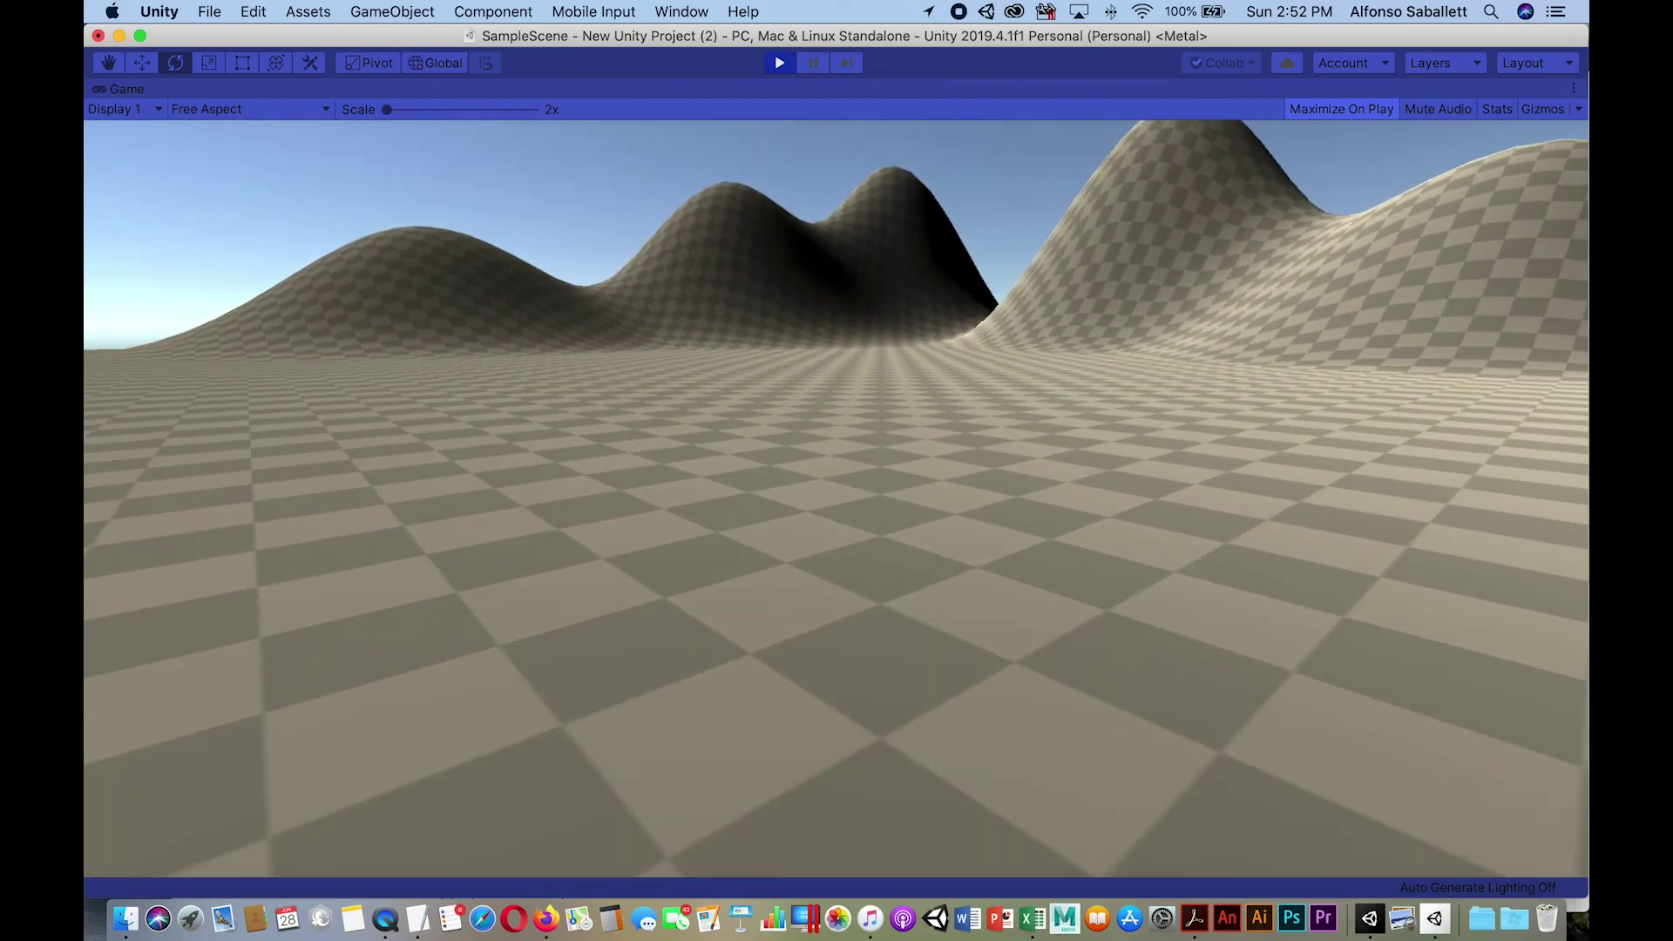
{"action": "key", "text": "w"}
{"action": "key", "text": "super+p"}
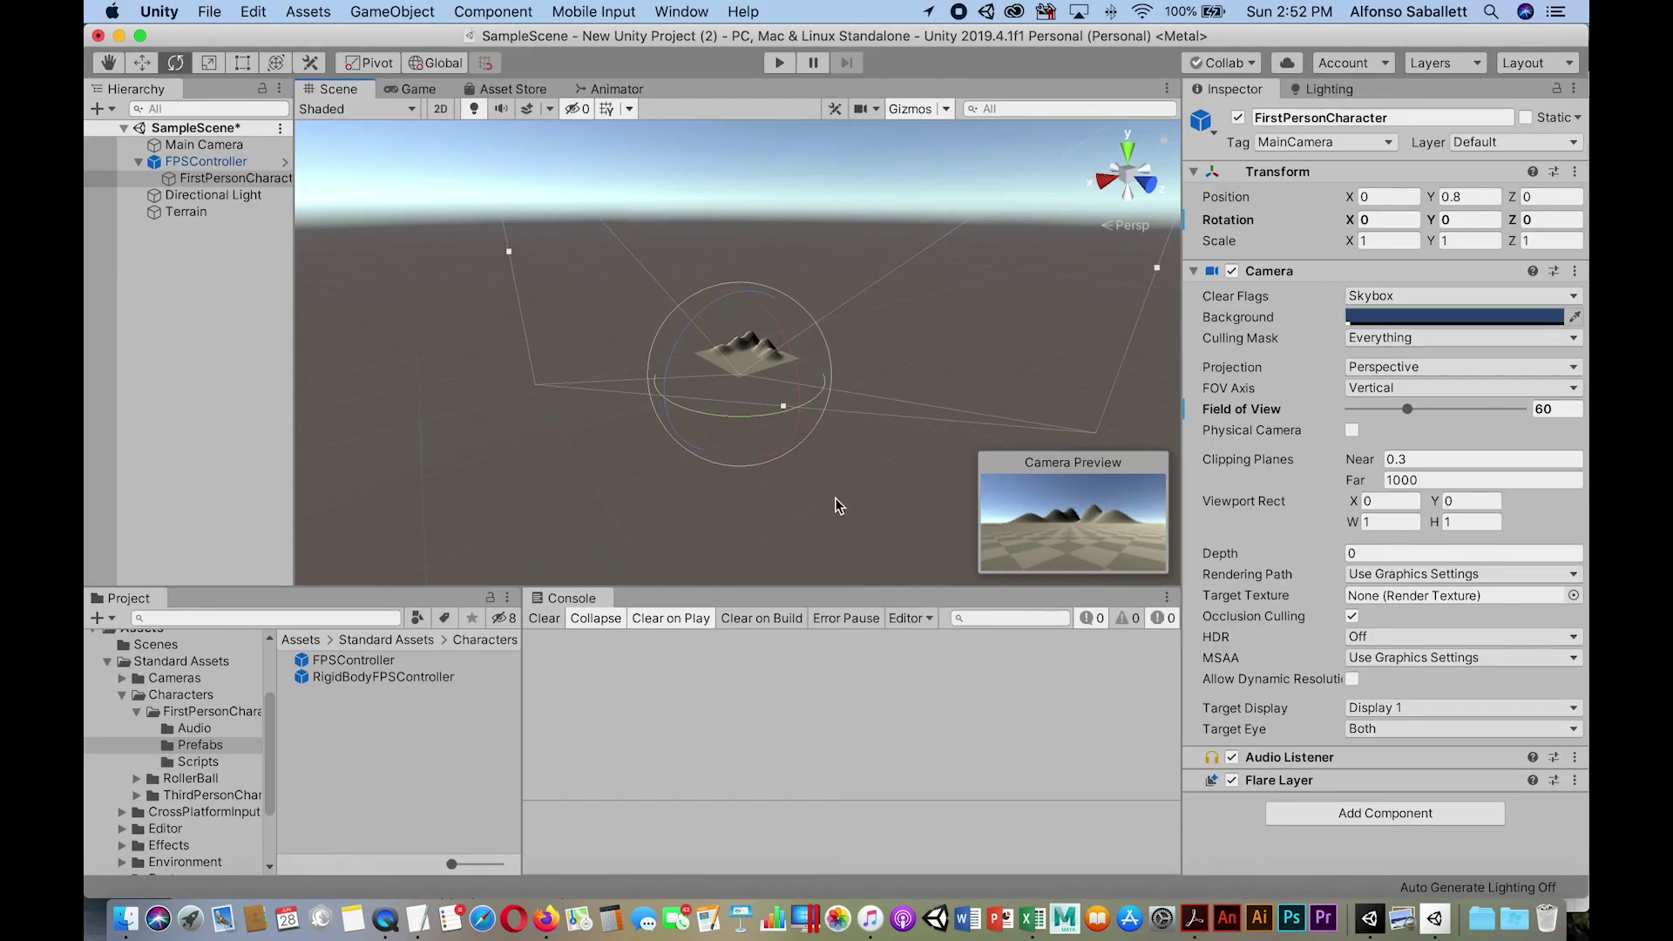